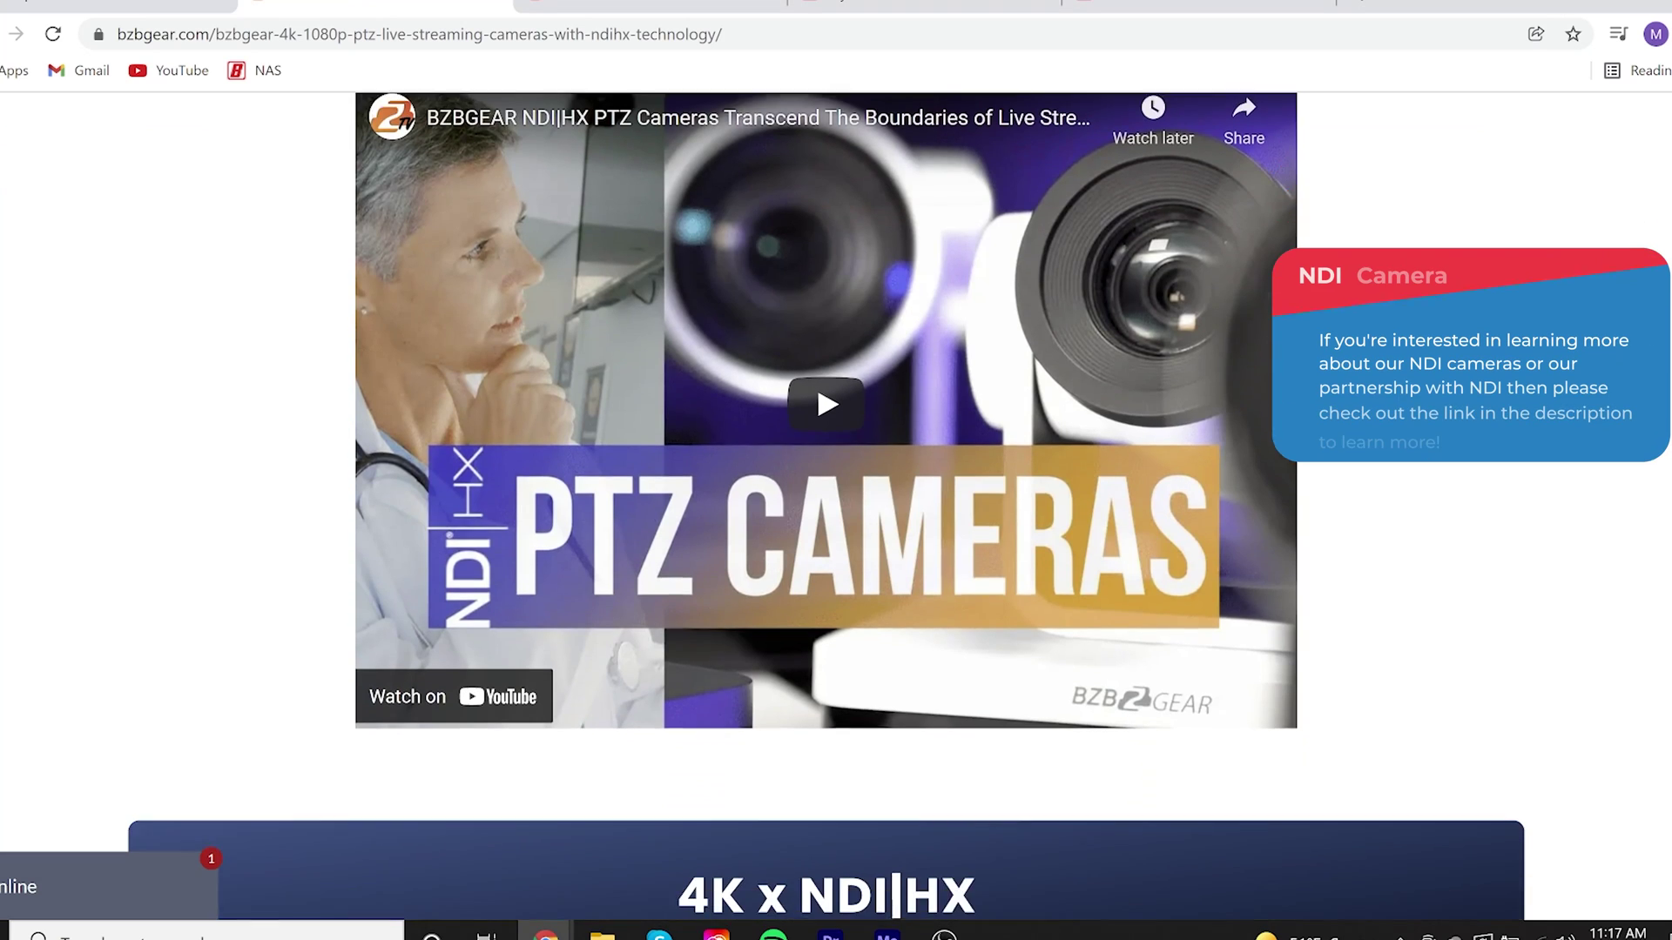
# Scroll down the BG-4KND-12XUHP product page, past the videos, to the How to Use connection diagram
pyautogui.scroll(-7, 836, 505)
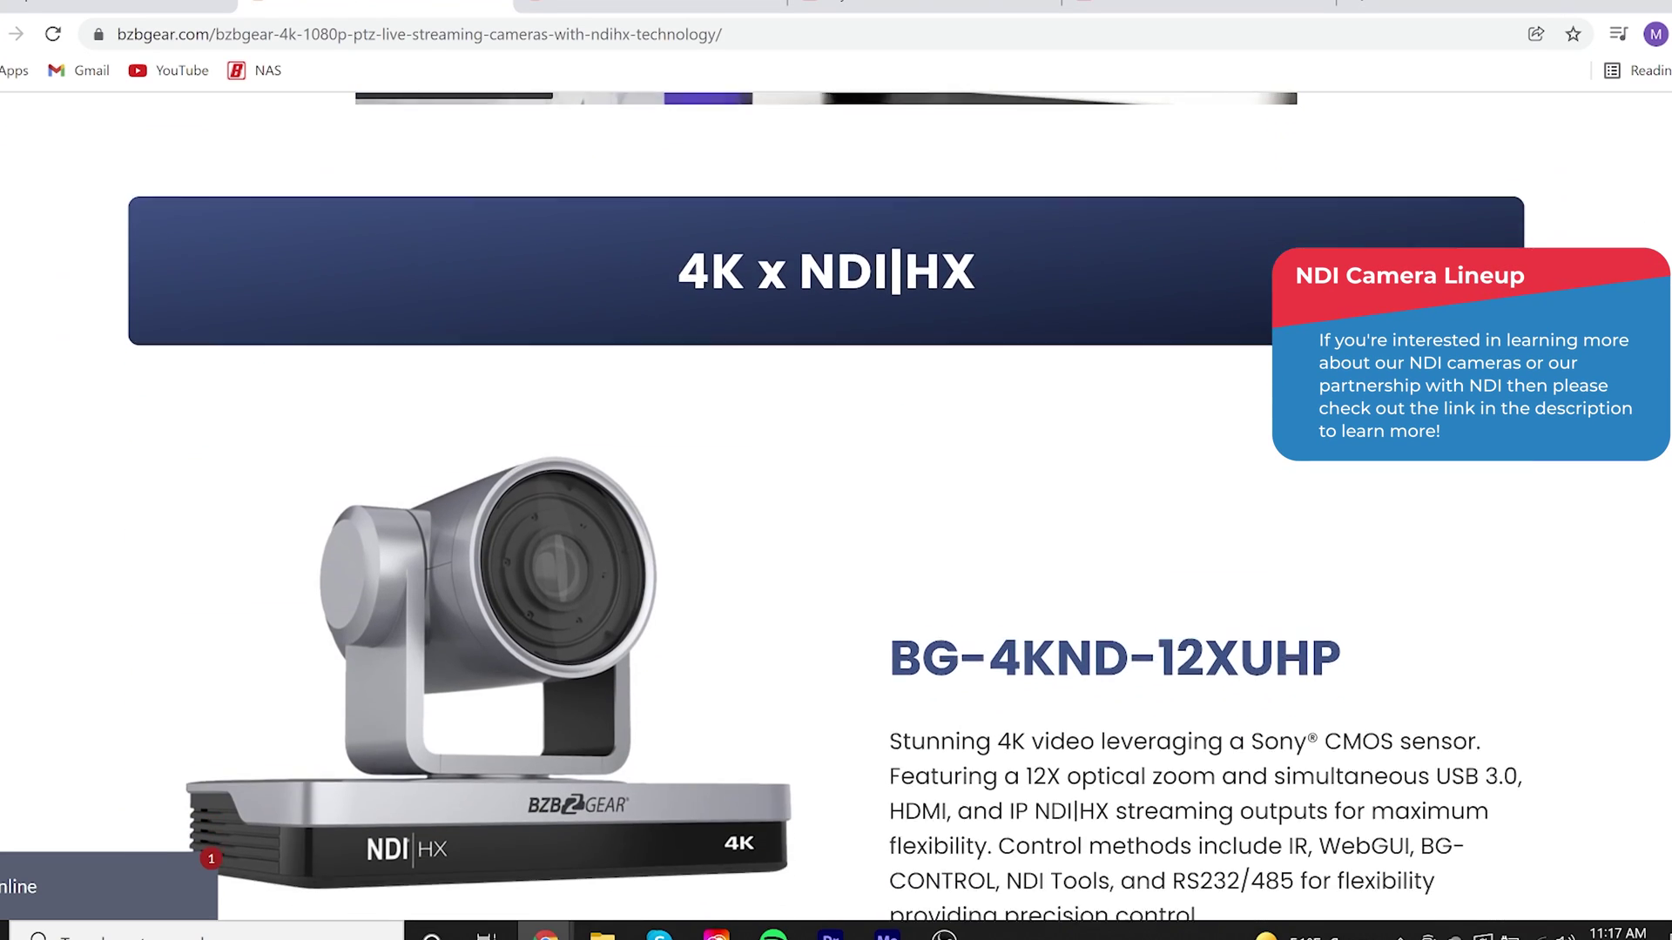
pyautogui.scroll(-7, 836, 505)
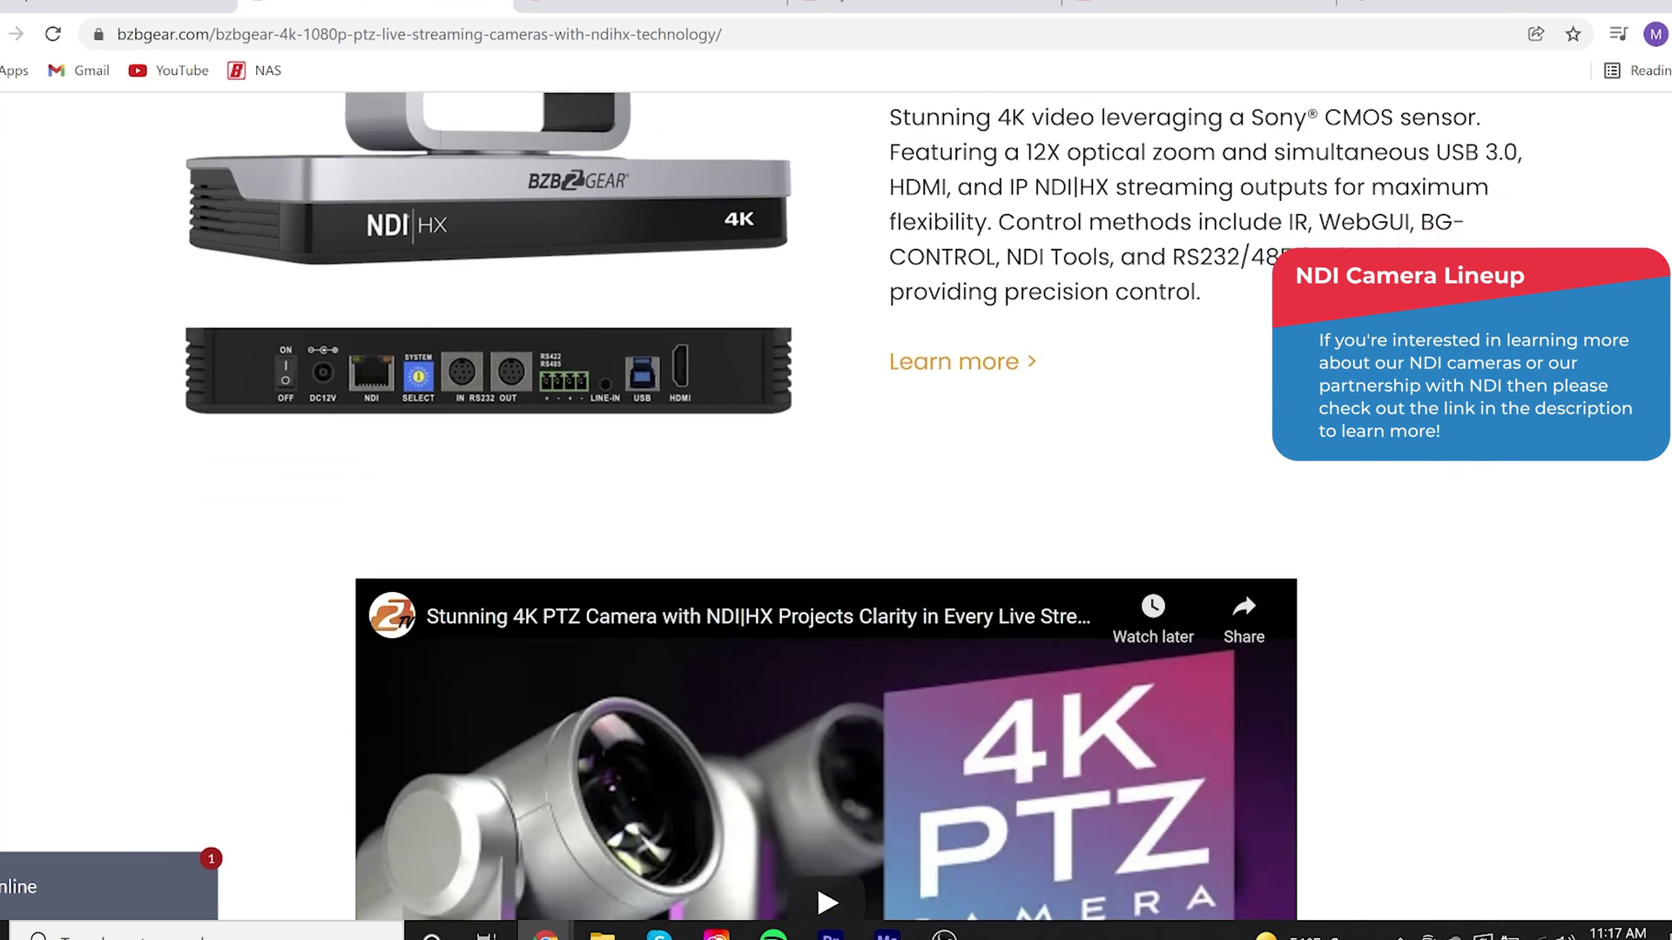
pyautogui.scroll(-7, 835, 505)
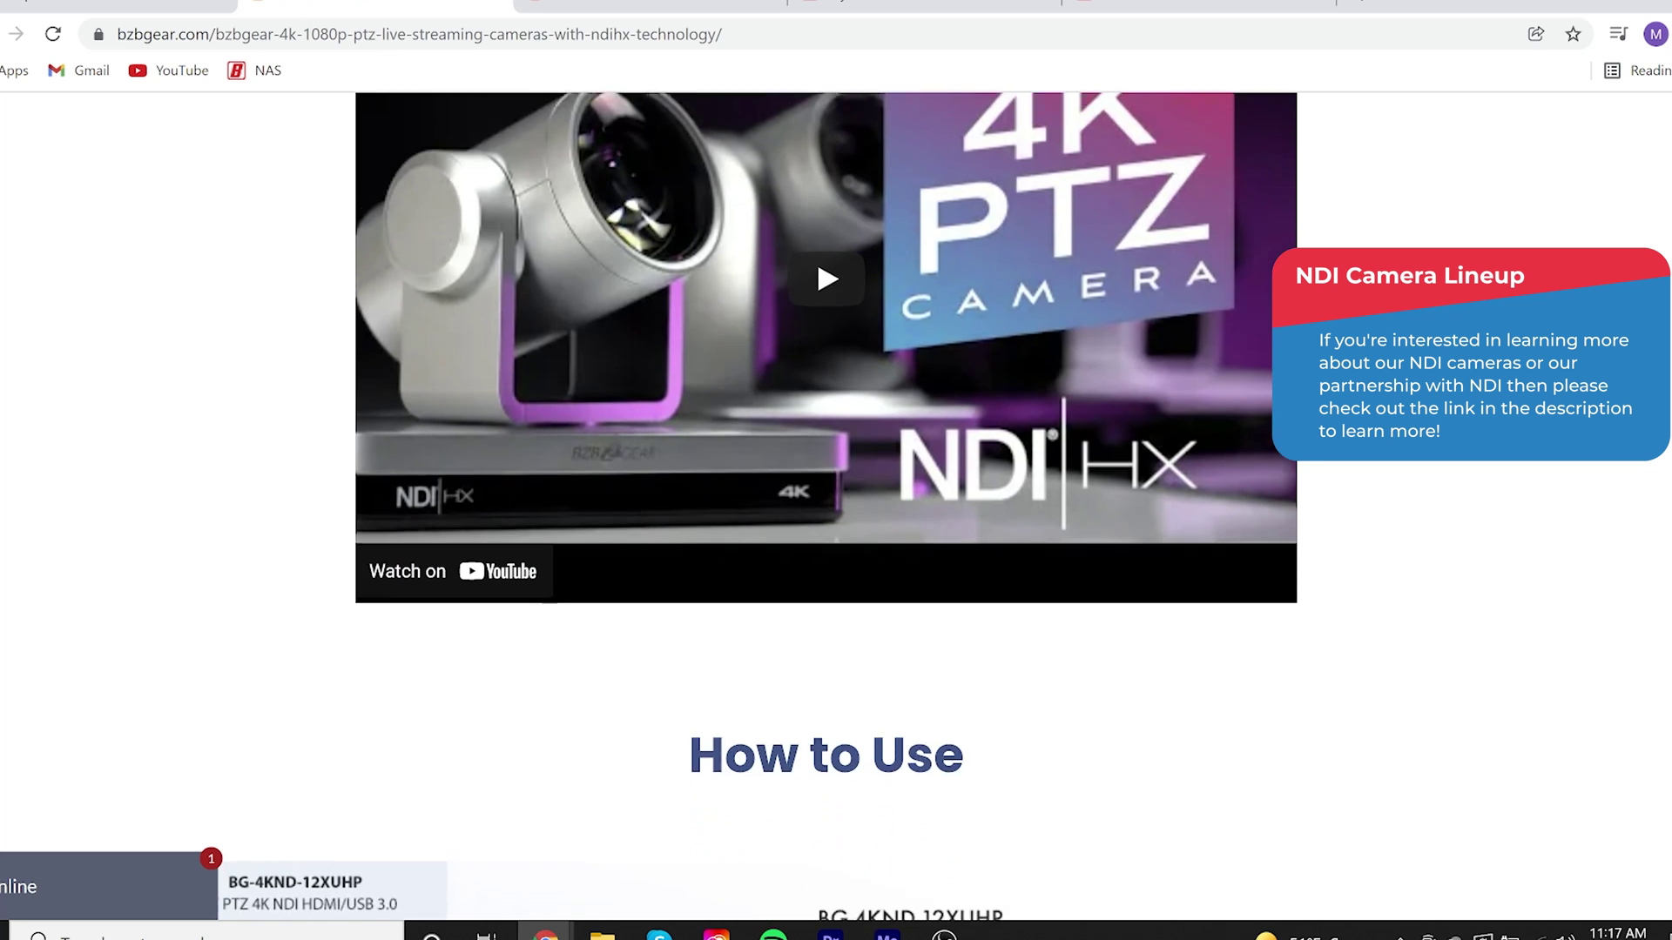
pyautogui.scroll(-7, 836, 505)
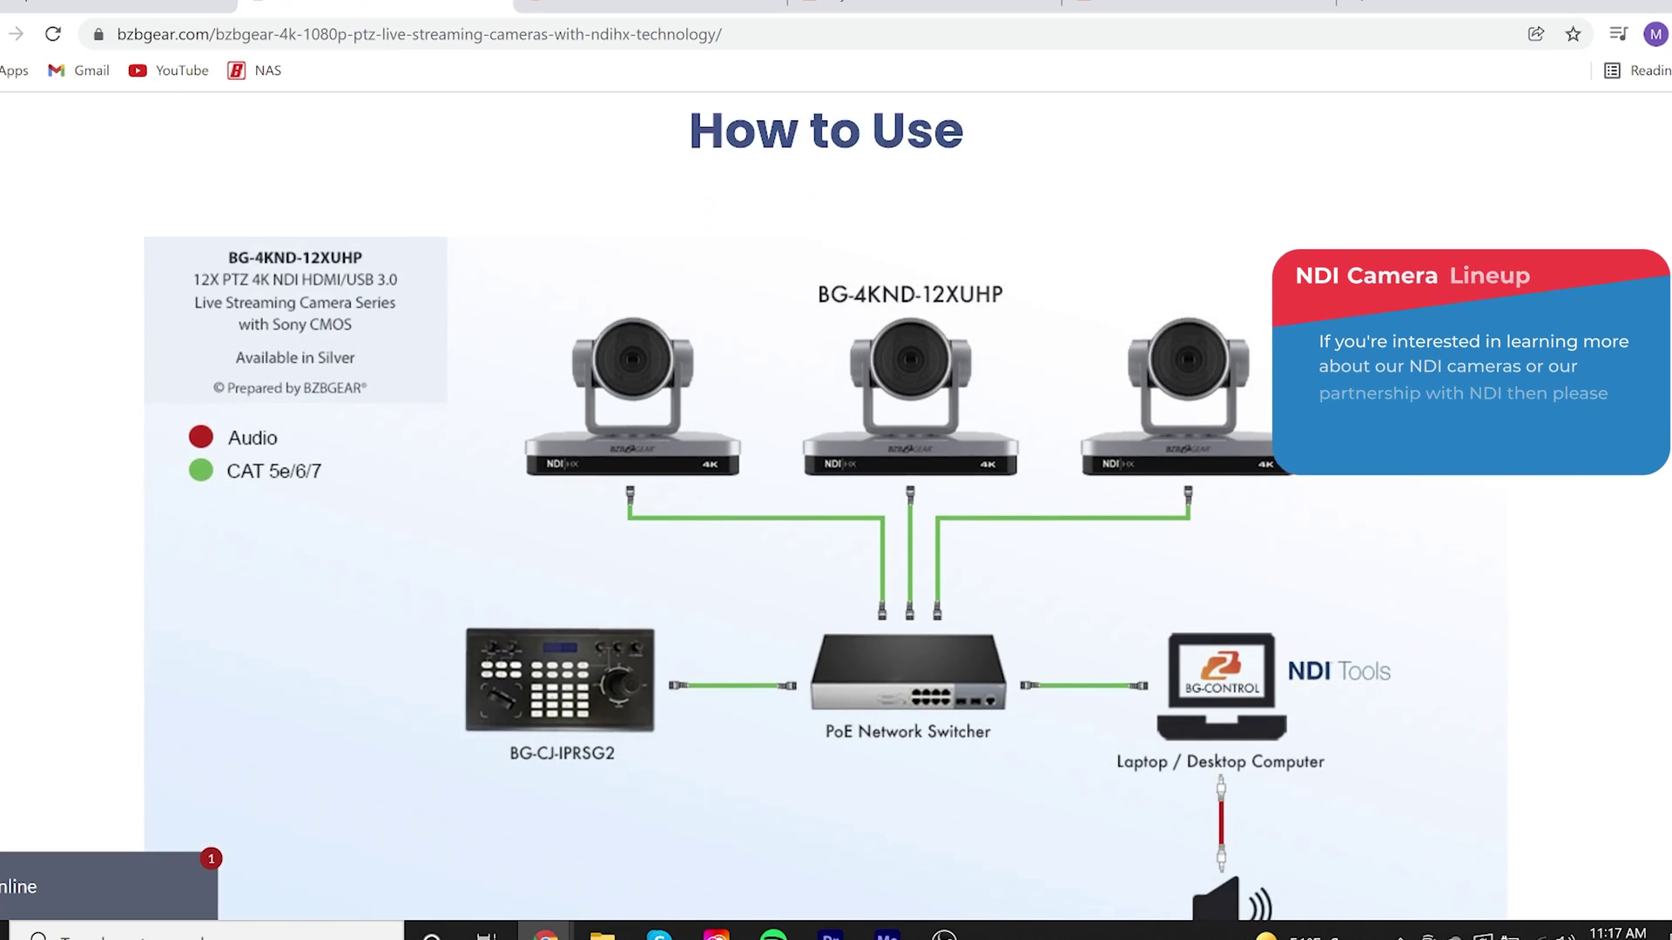
pyautogui.scroll(-7, 1640, 259)
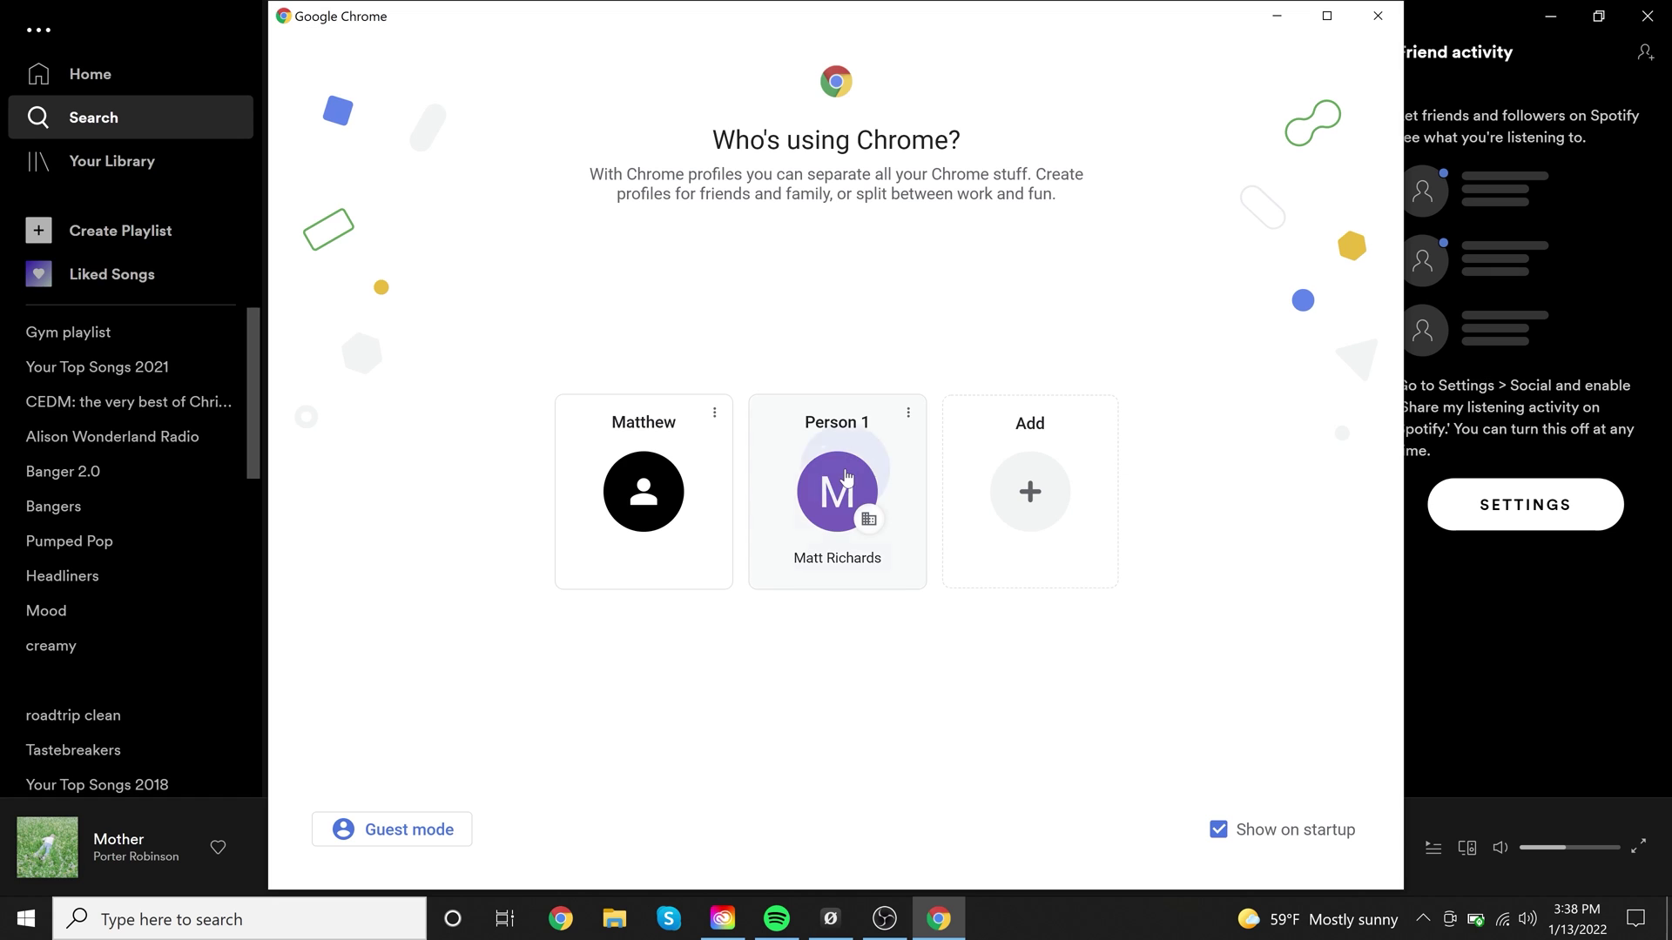
# Open Chrome as Person 1, load the camera login page at 192.168.30.185, and fill in the username
pyautogui.click(843, 486)
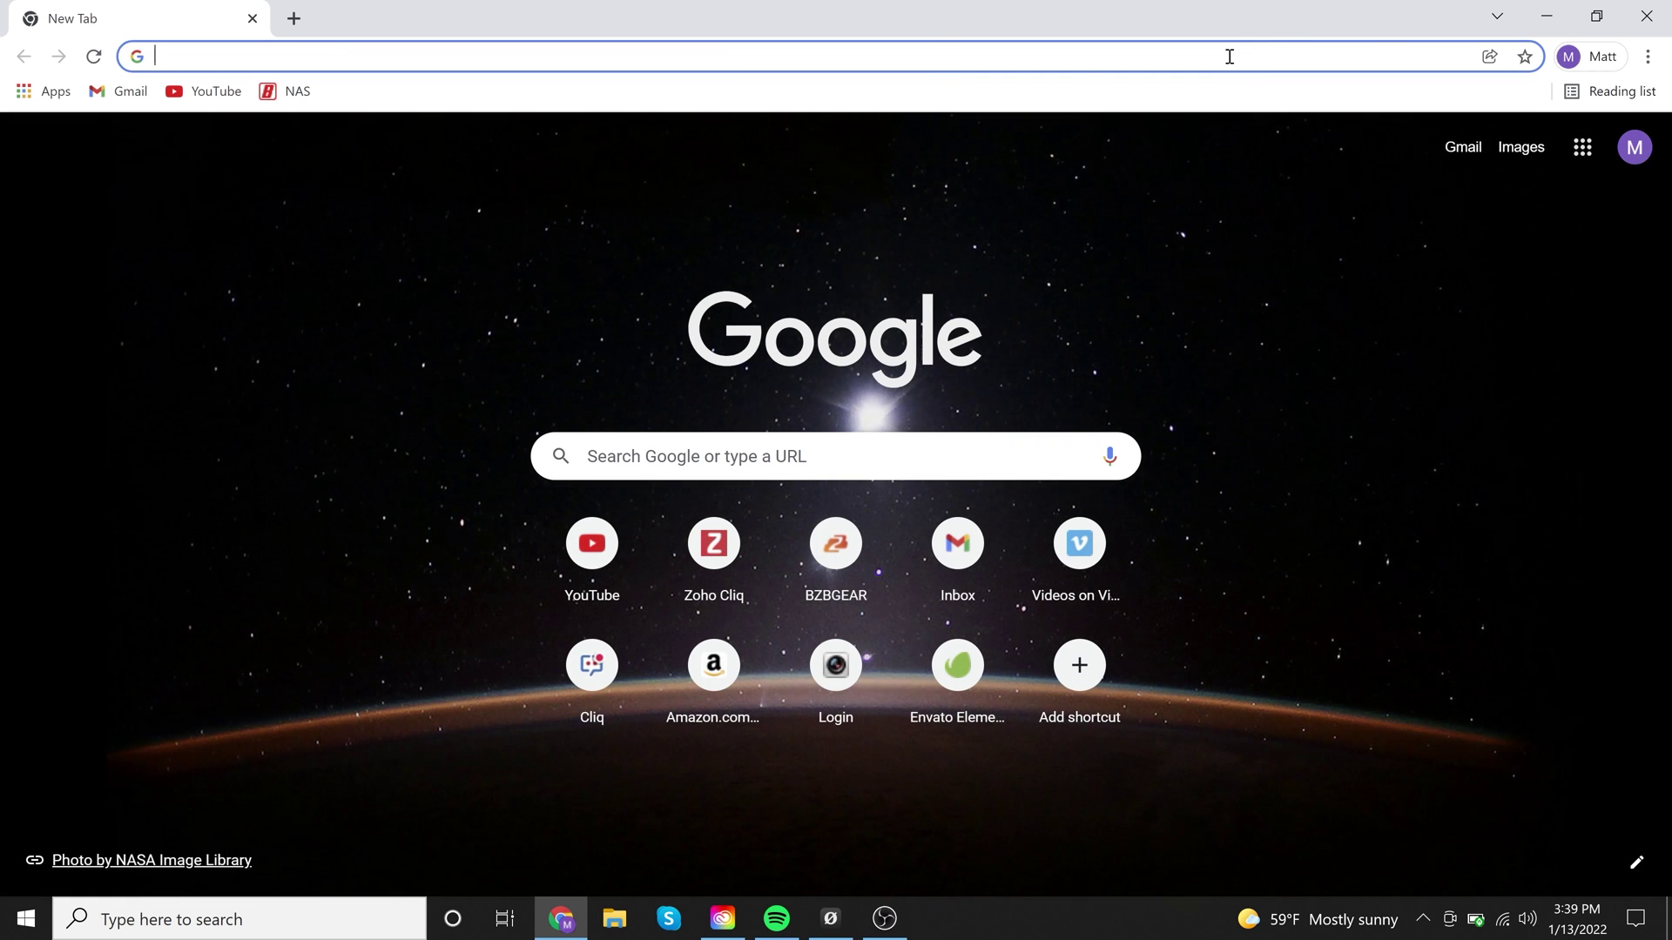
pyautogui.click(1229, 57)
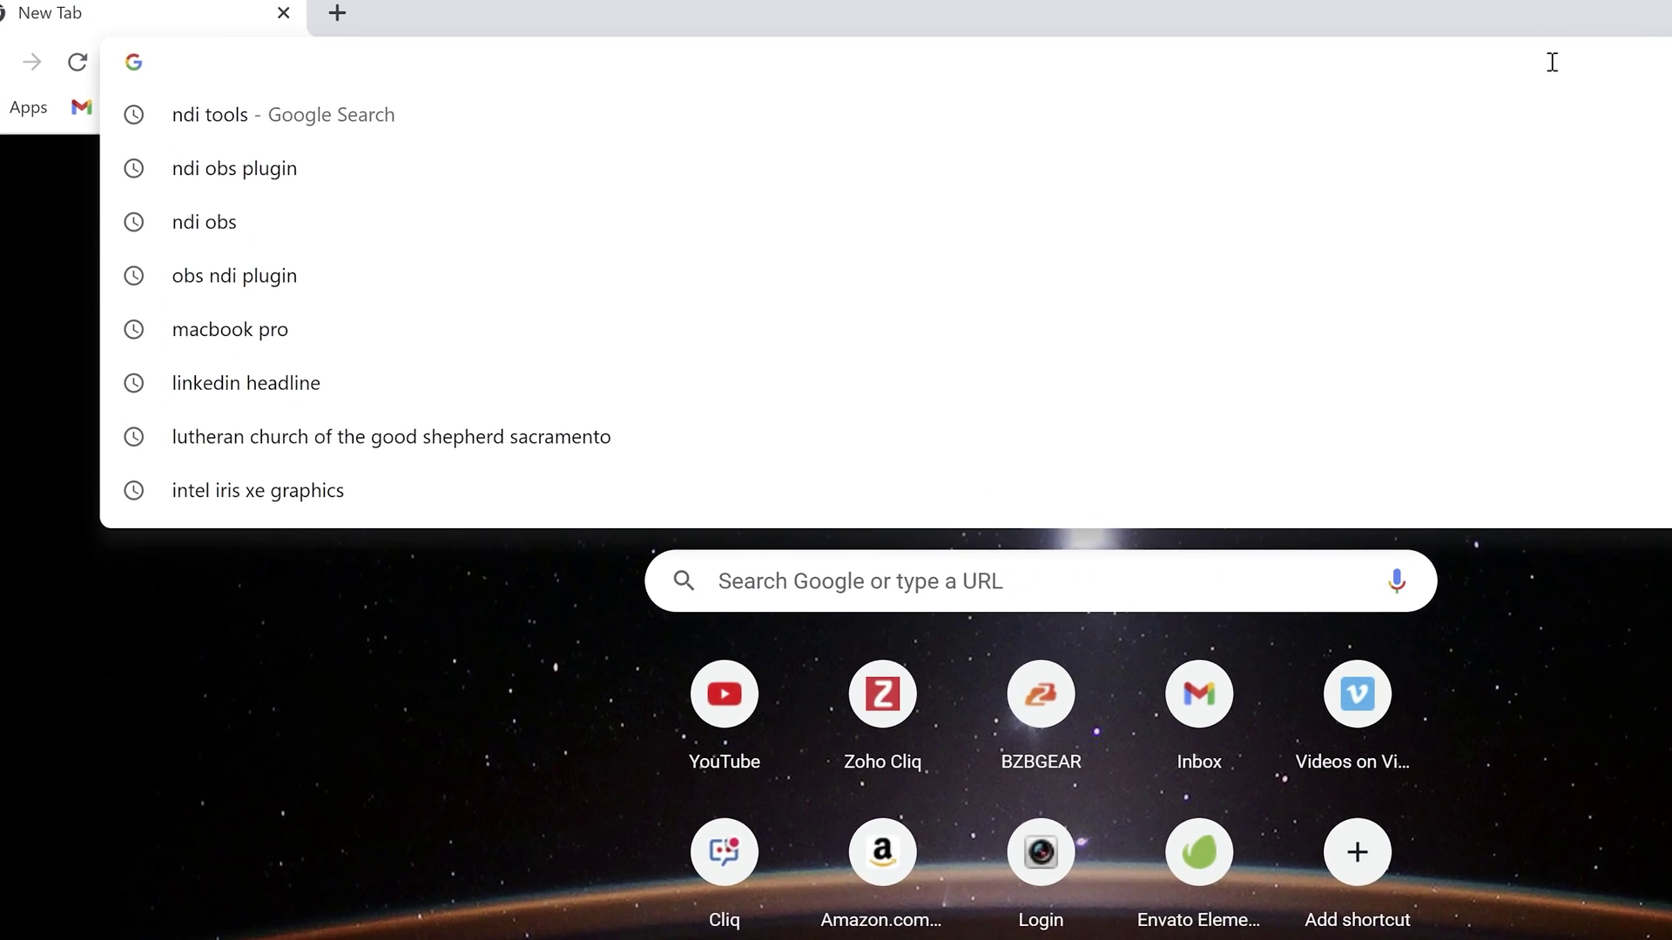
pyautogui.write('192.168.20.153')
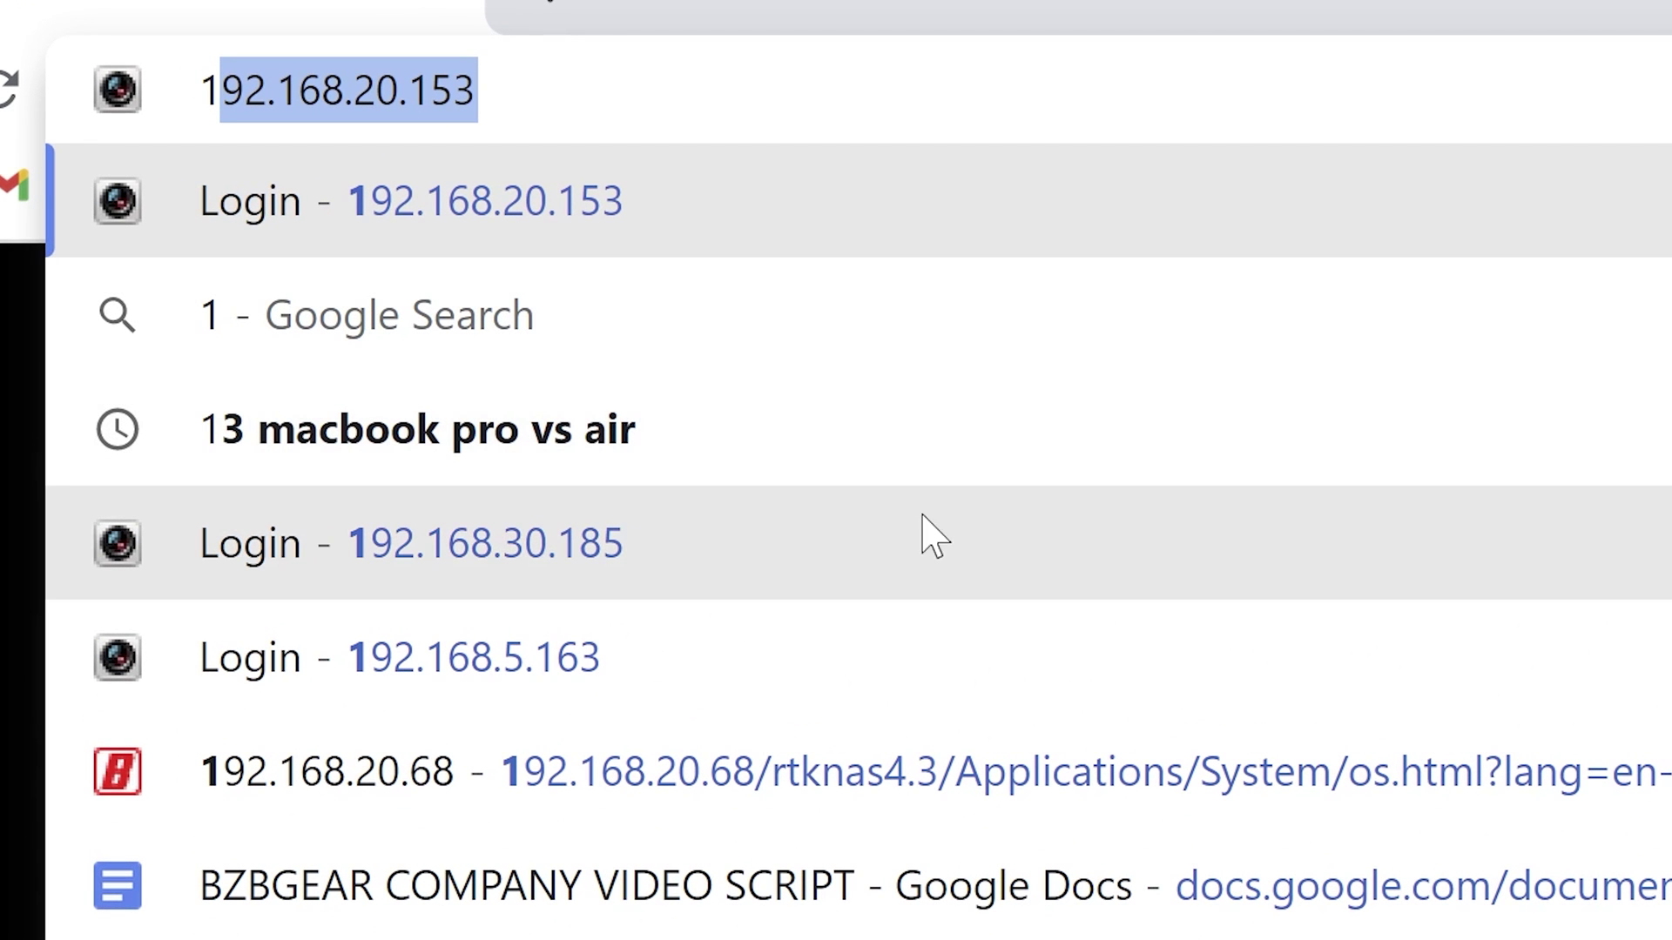
pyautogui.click(924, 538)
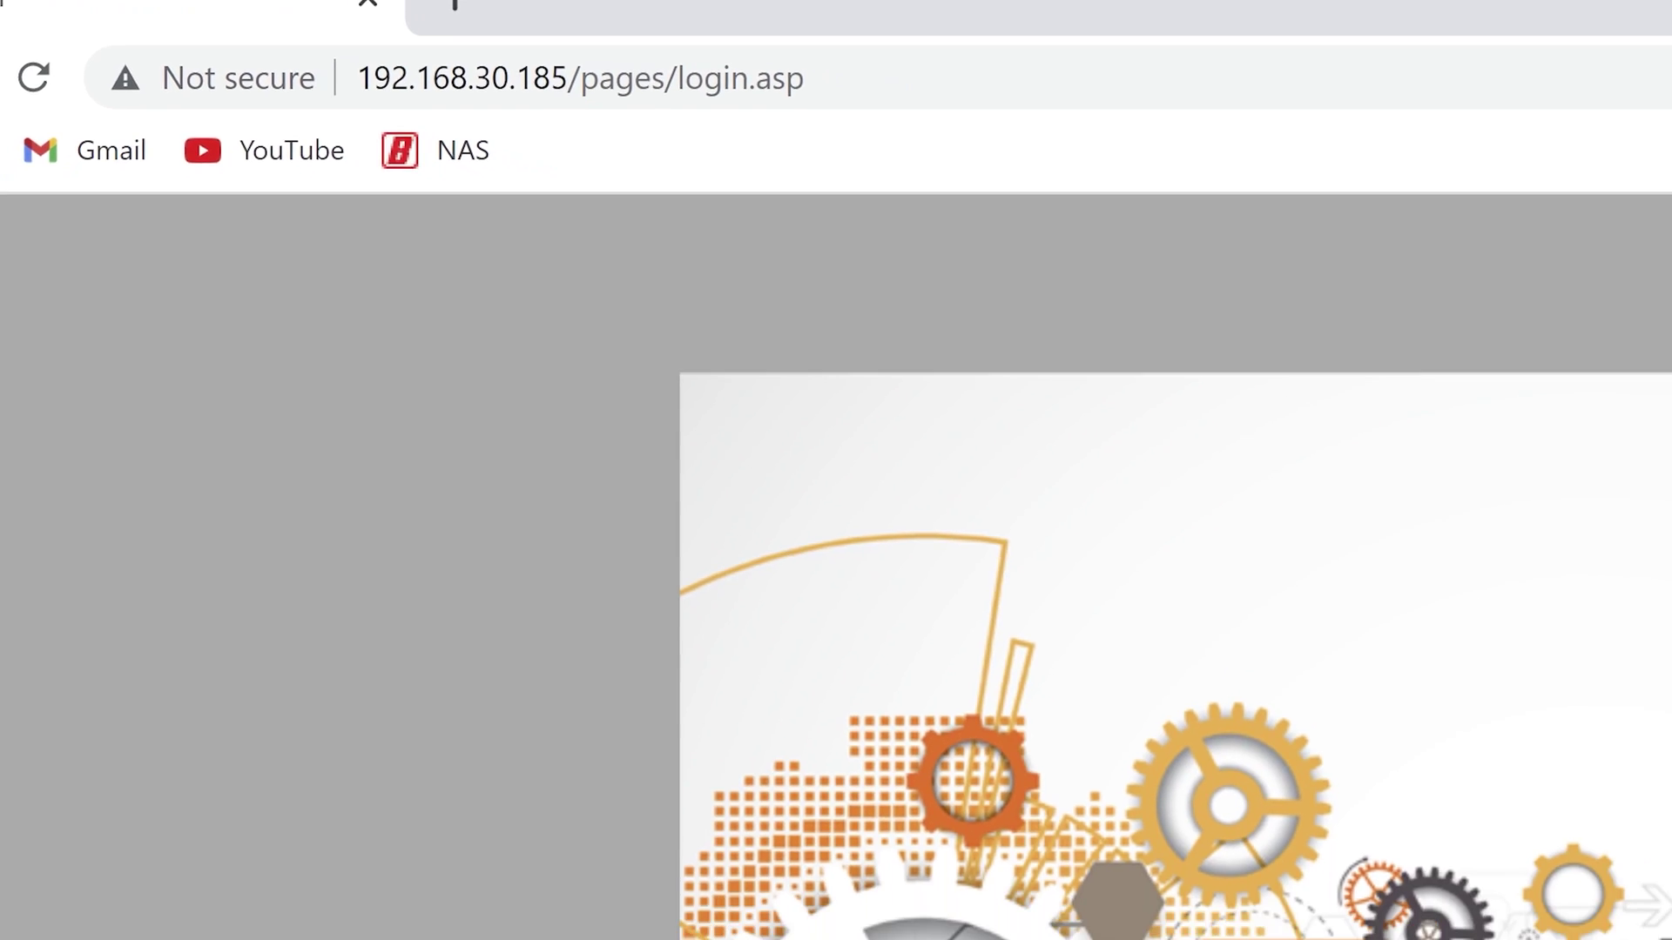
pyautogui.click(1597, 679)
pyautogui.write('admin')
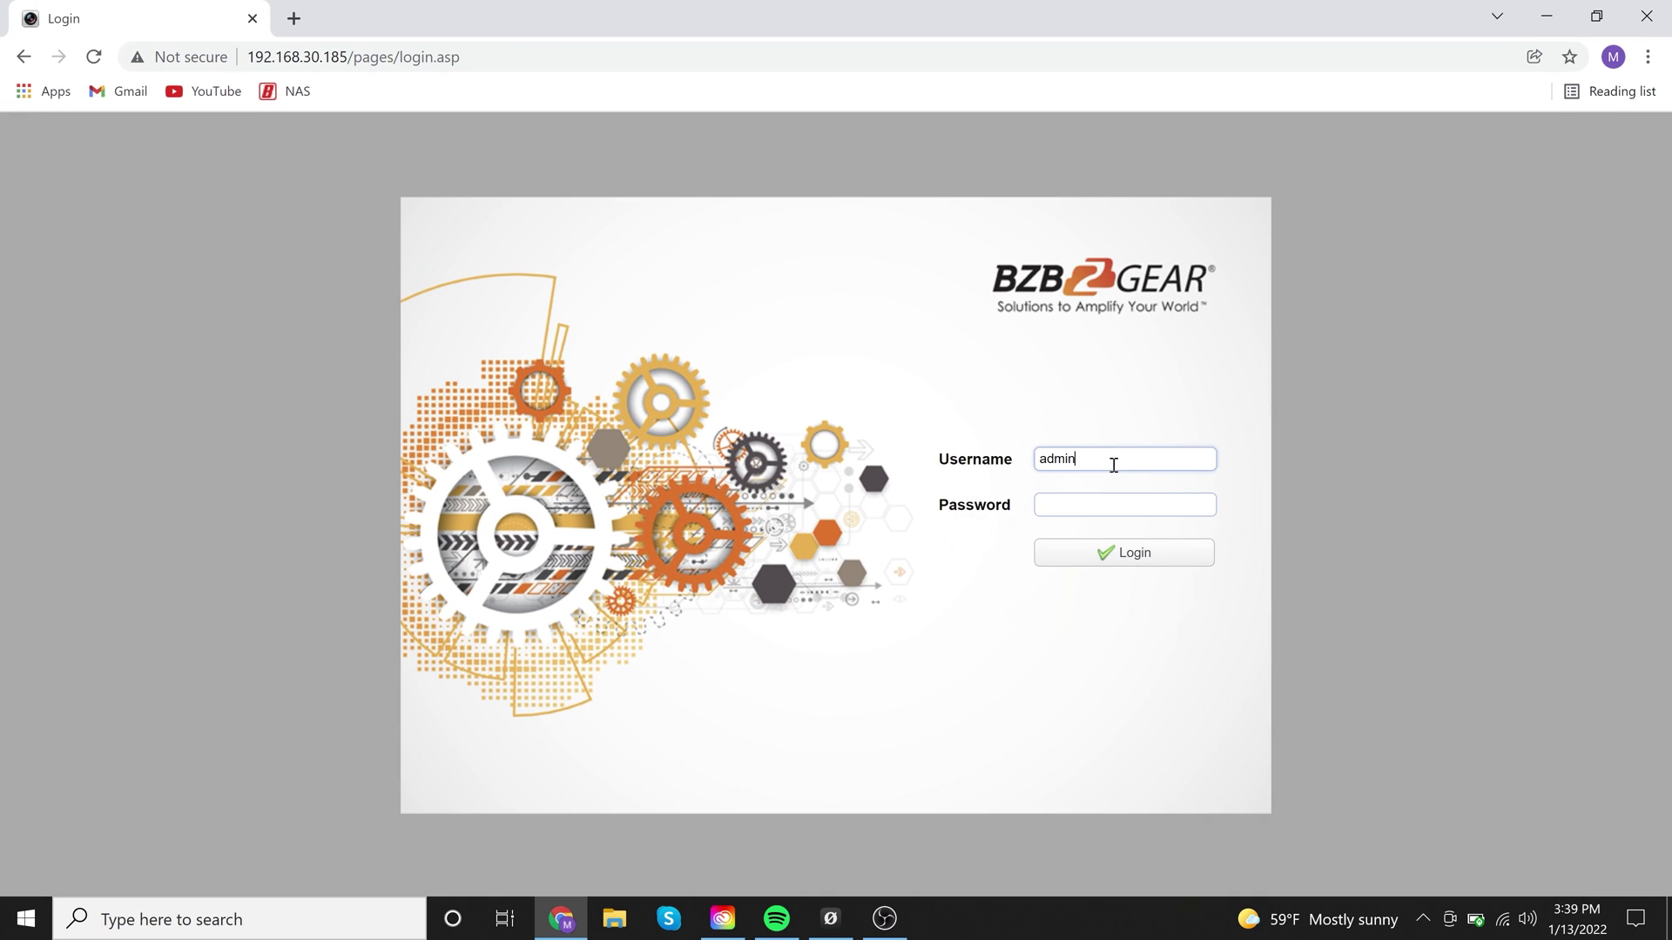
# Submit the camera login, dismiss the change-password warning and decline saving the password
pyautogui.press('Return')
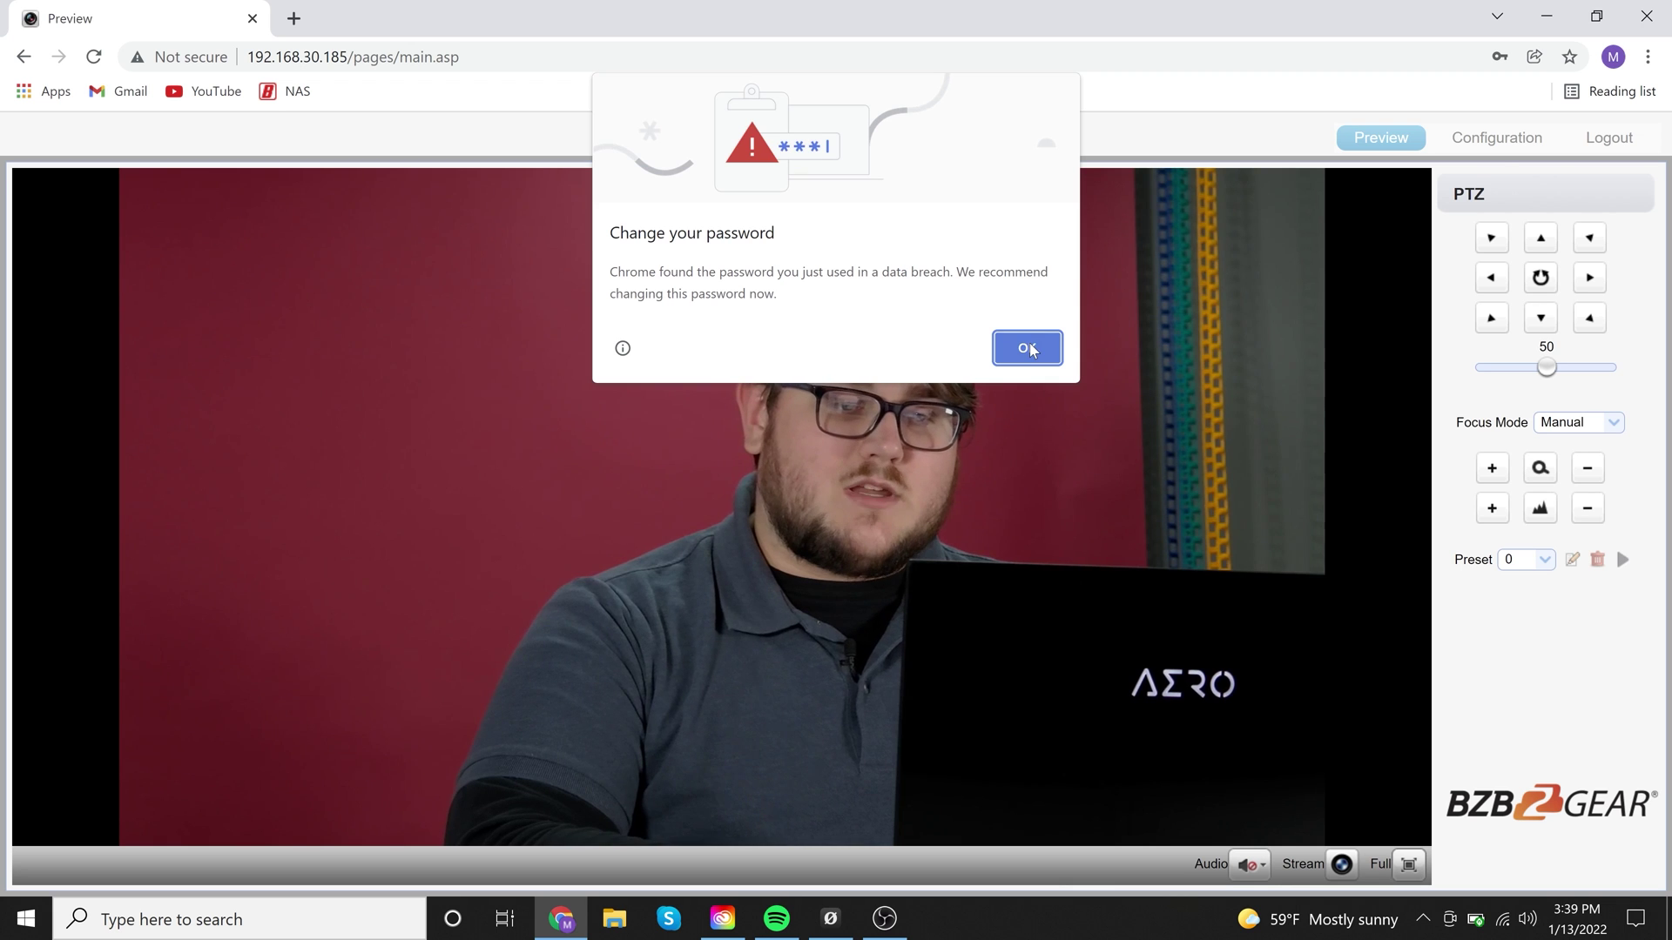
pyautogui.click(1028, 347)
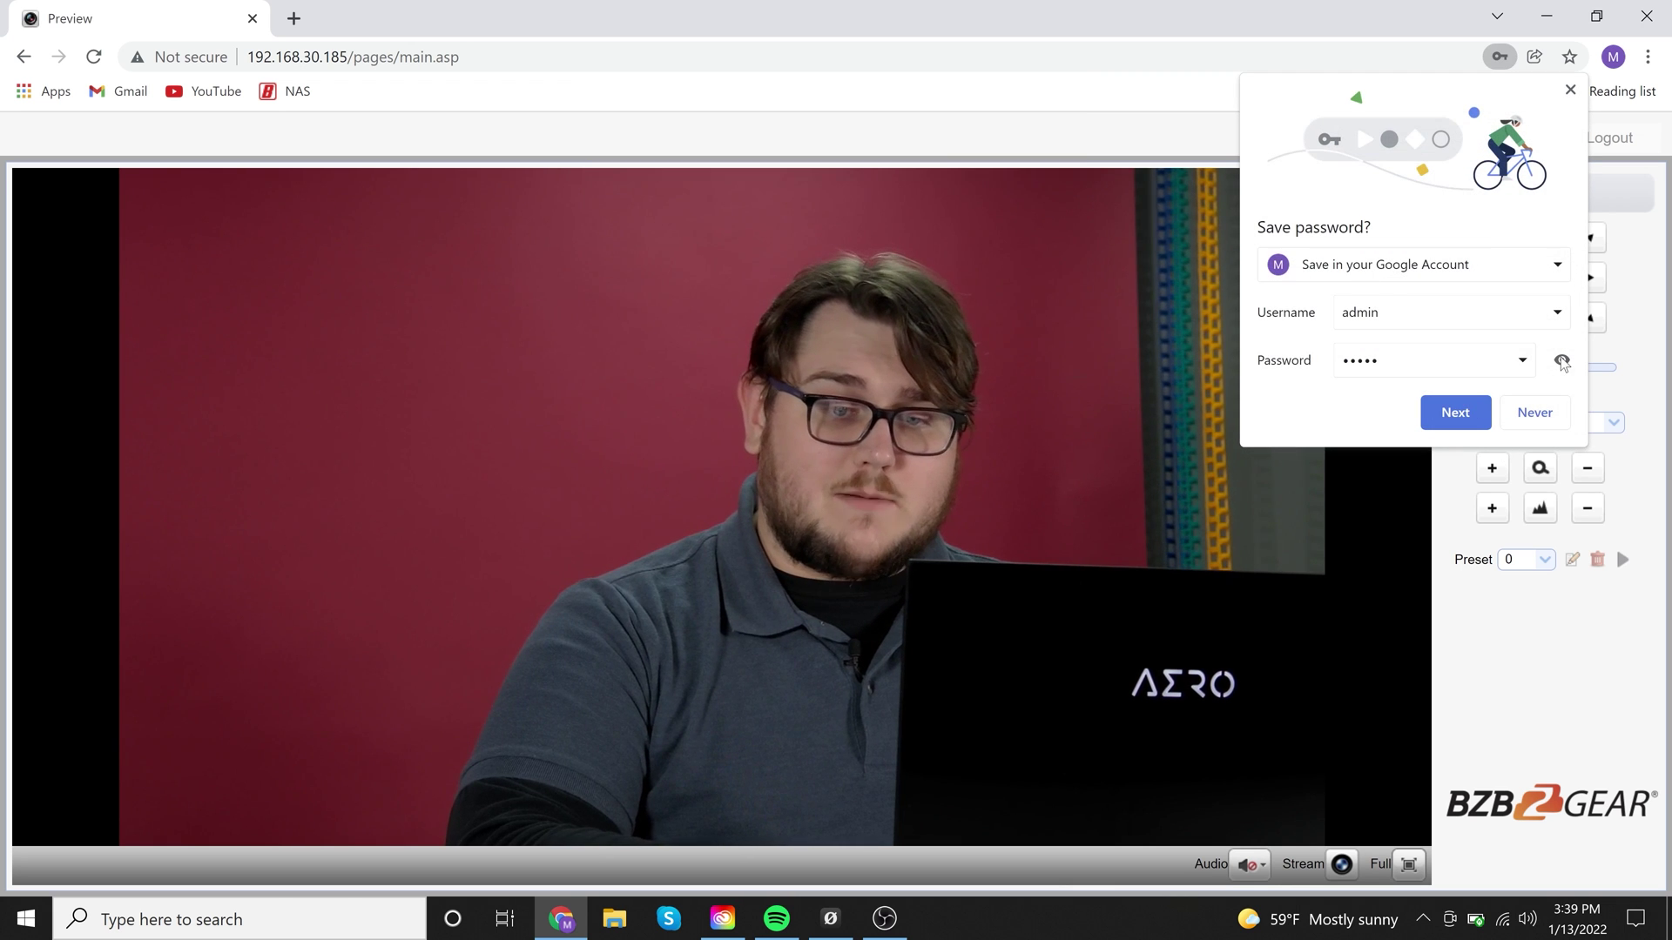
pyautogui.click(1534, 412)
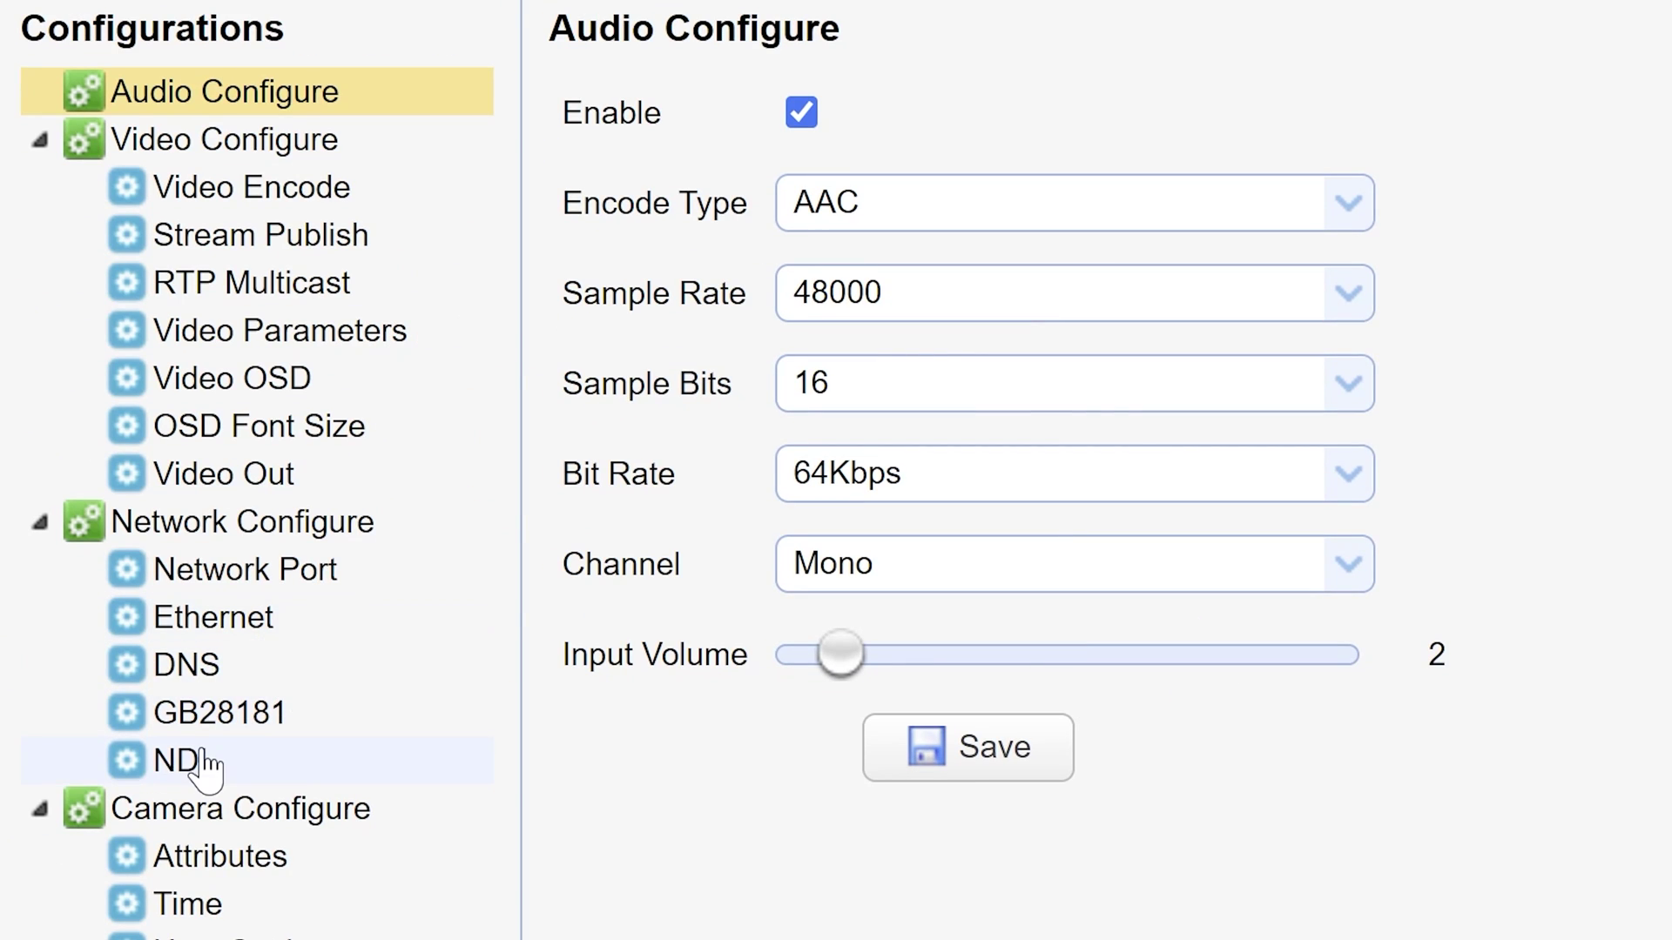
# Confirm NDI is enabled with name NDI-4K and group public, then go to Camera Configure > Reboot
pyautogui.click(206, 764)
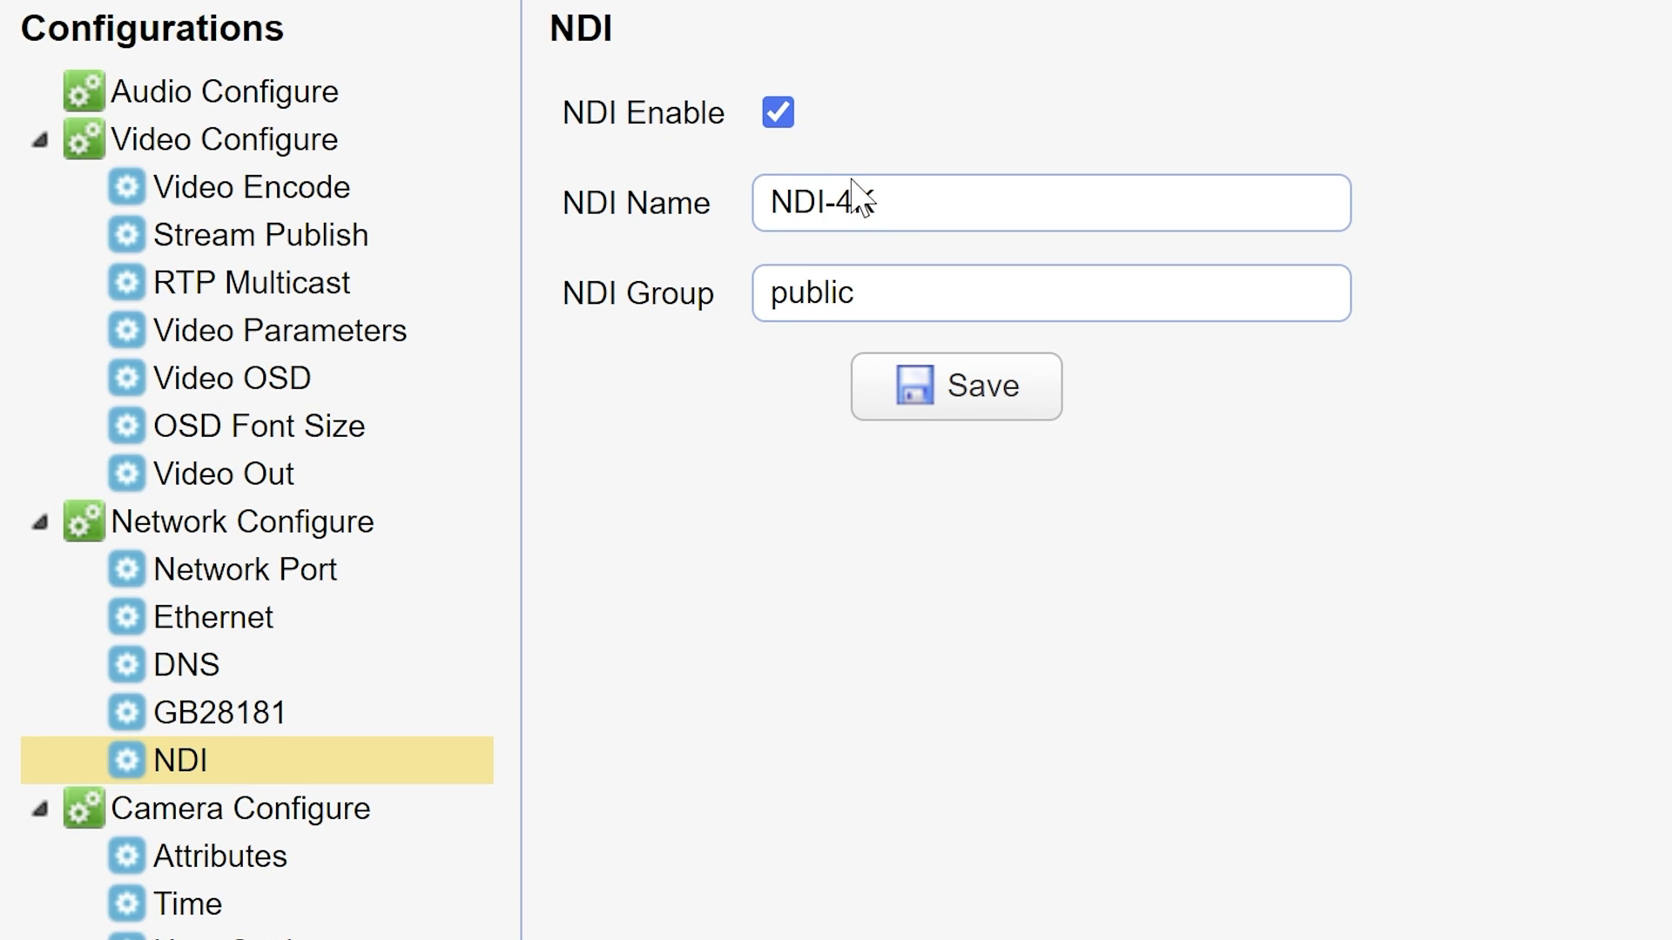
pyautogui.click(901, 200)
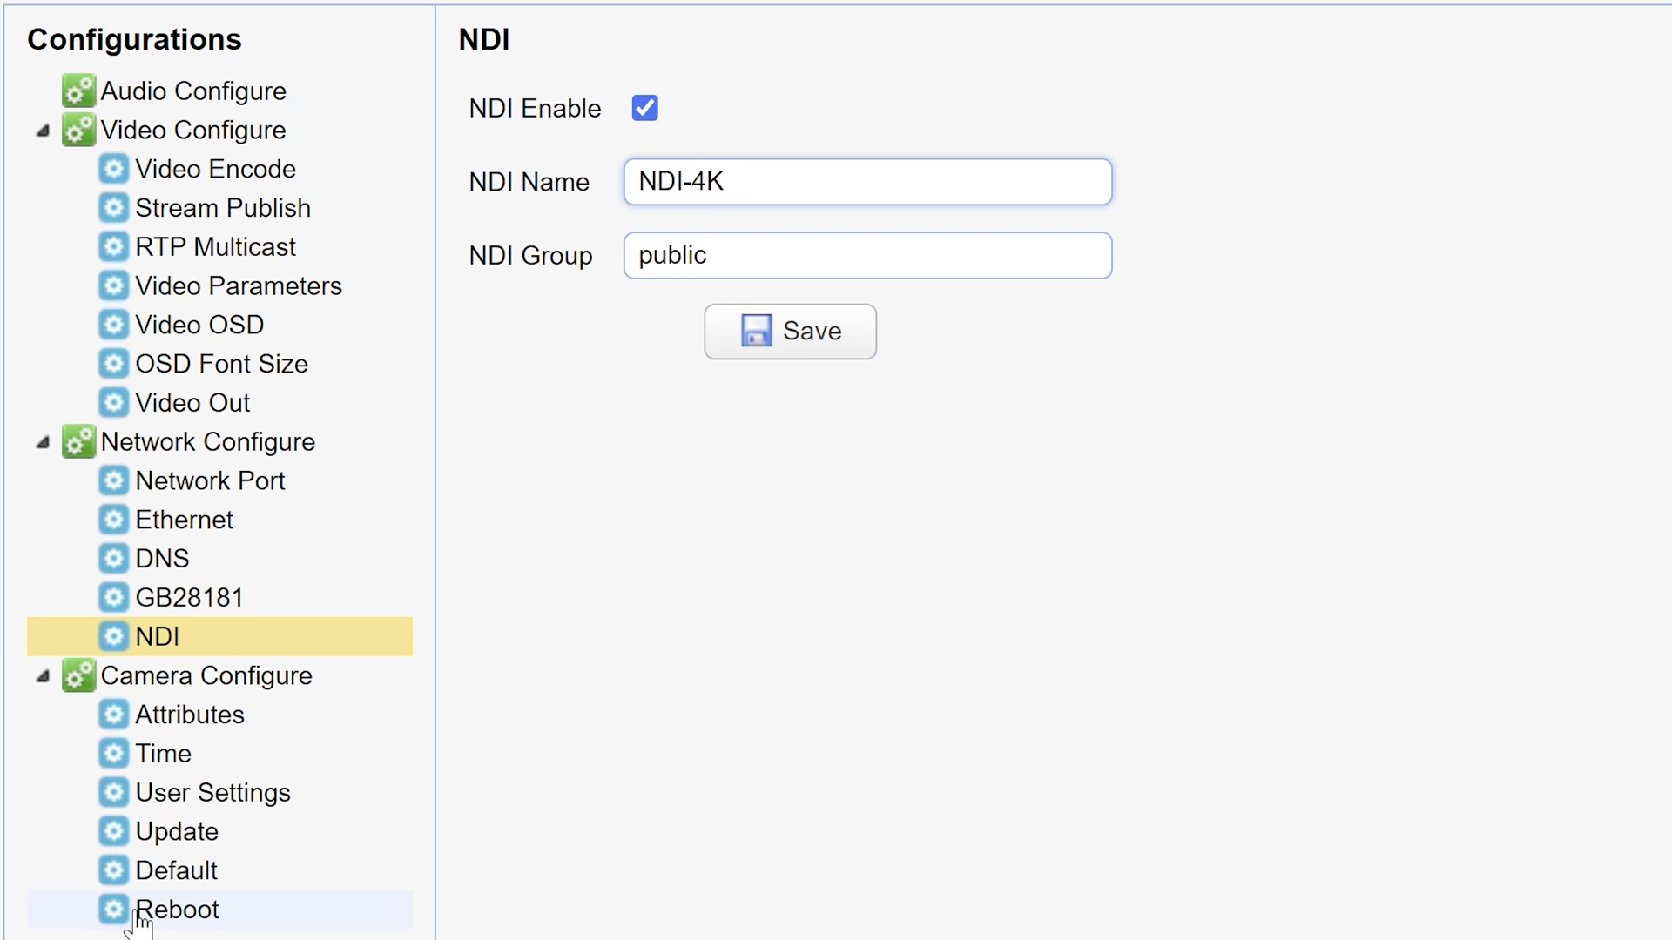
pyautogui.click(133, 925)
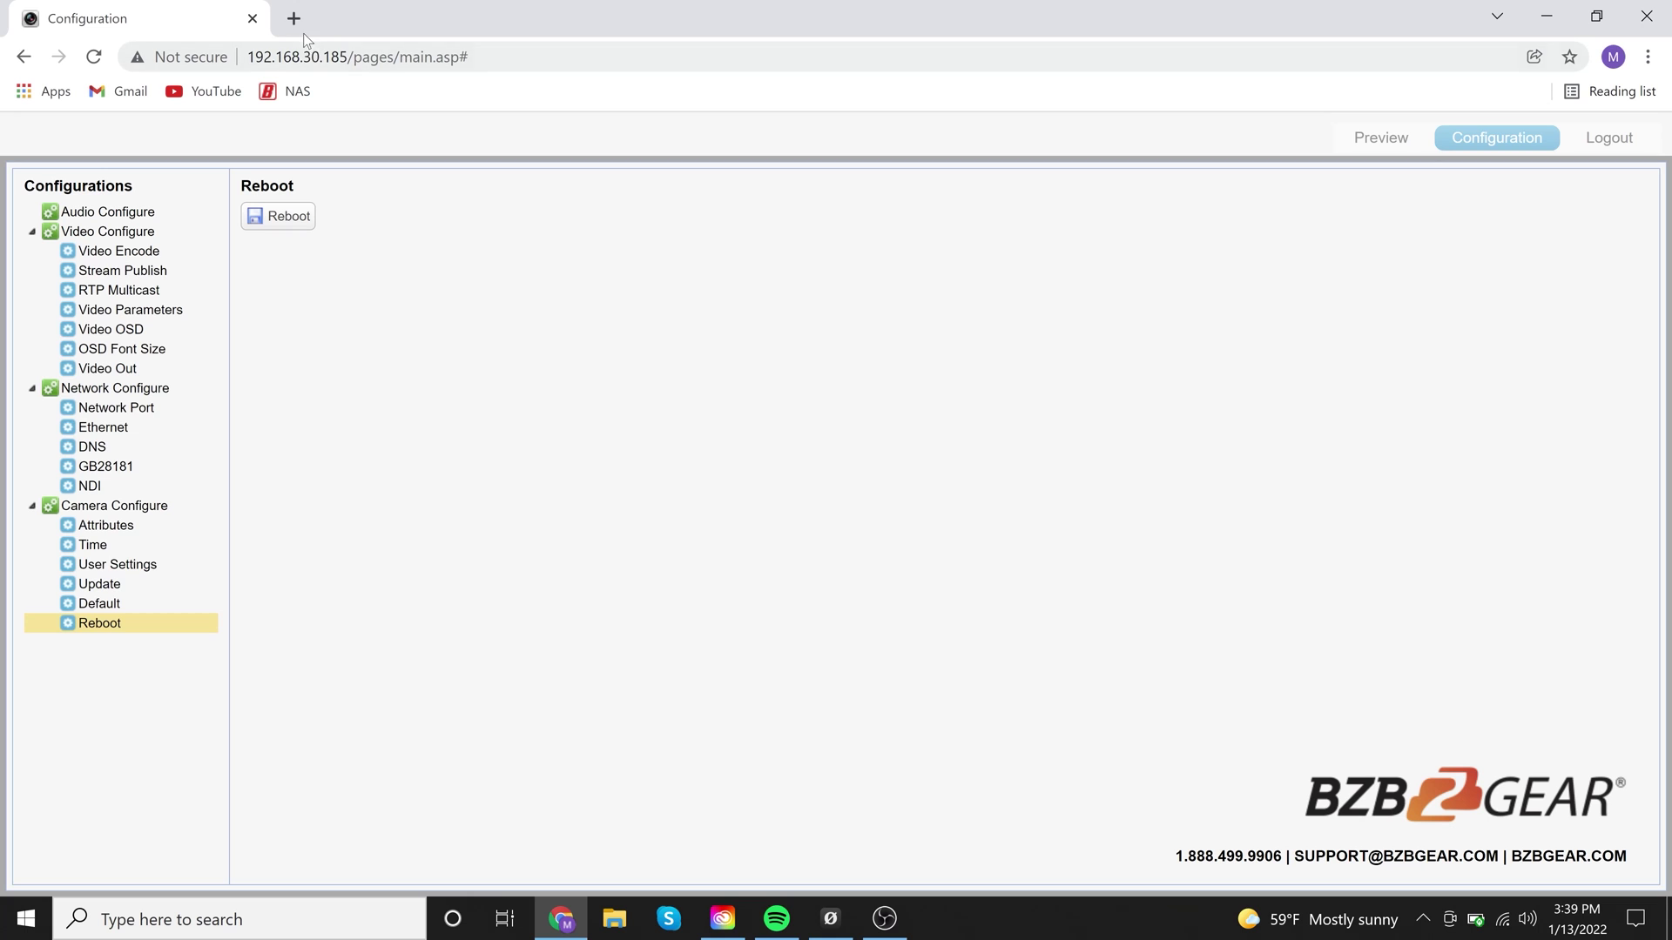
# In a new tab, bring up Google search
pyautogui.click(300, 29)
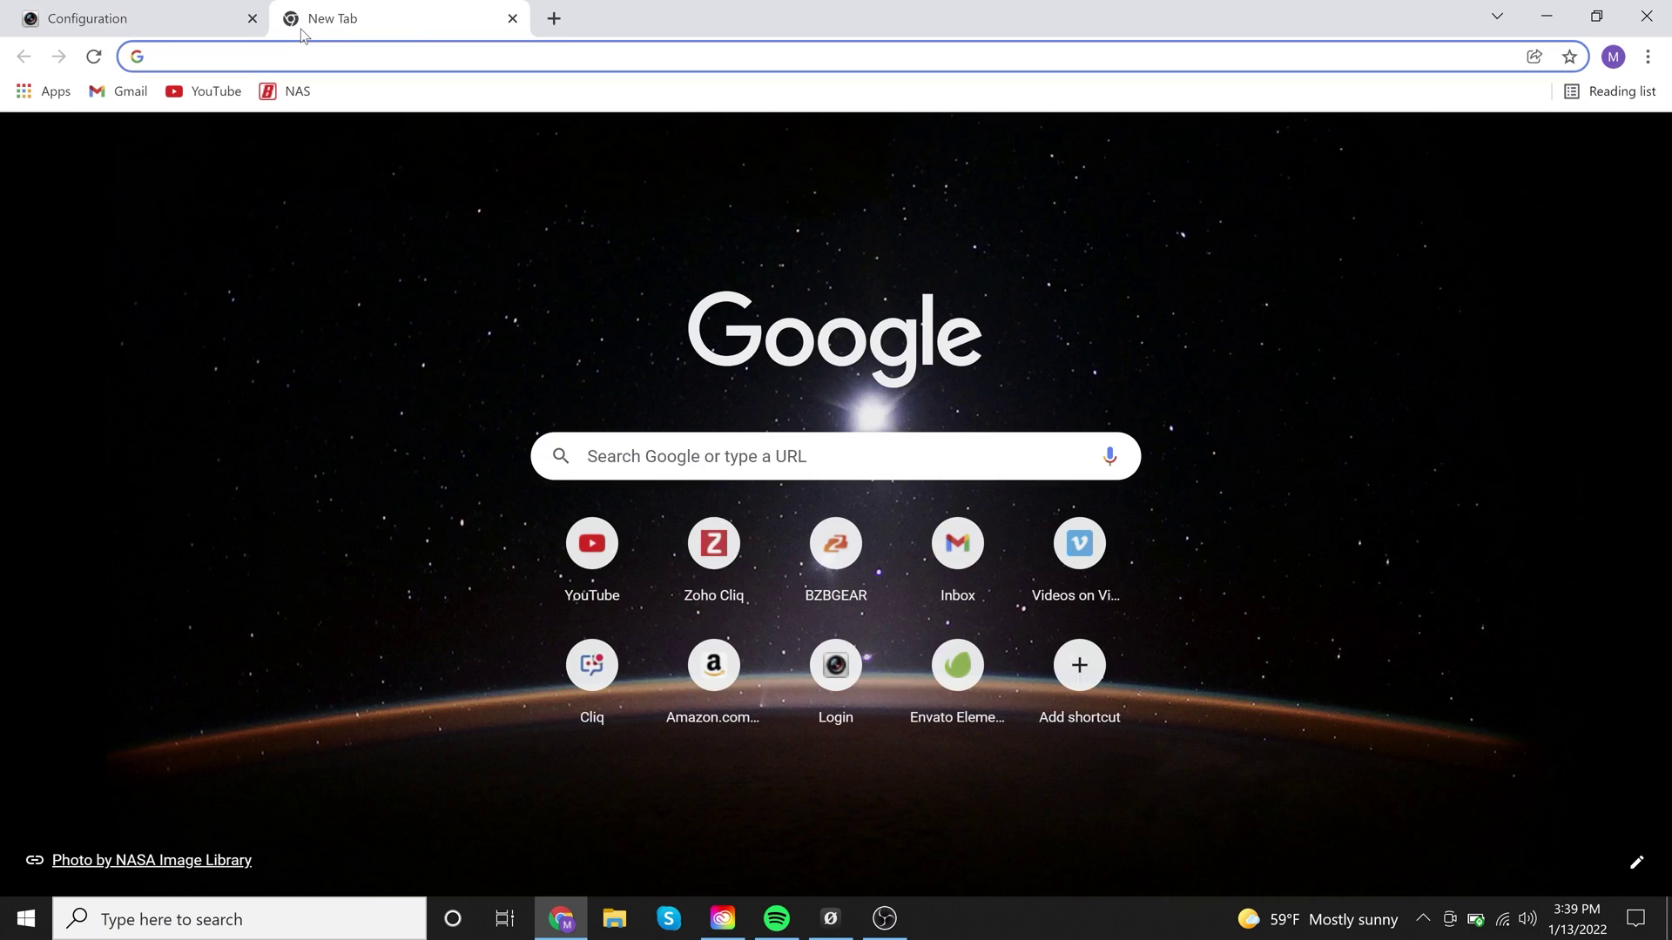
pyautogui.write('obs')
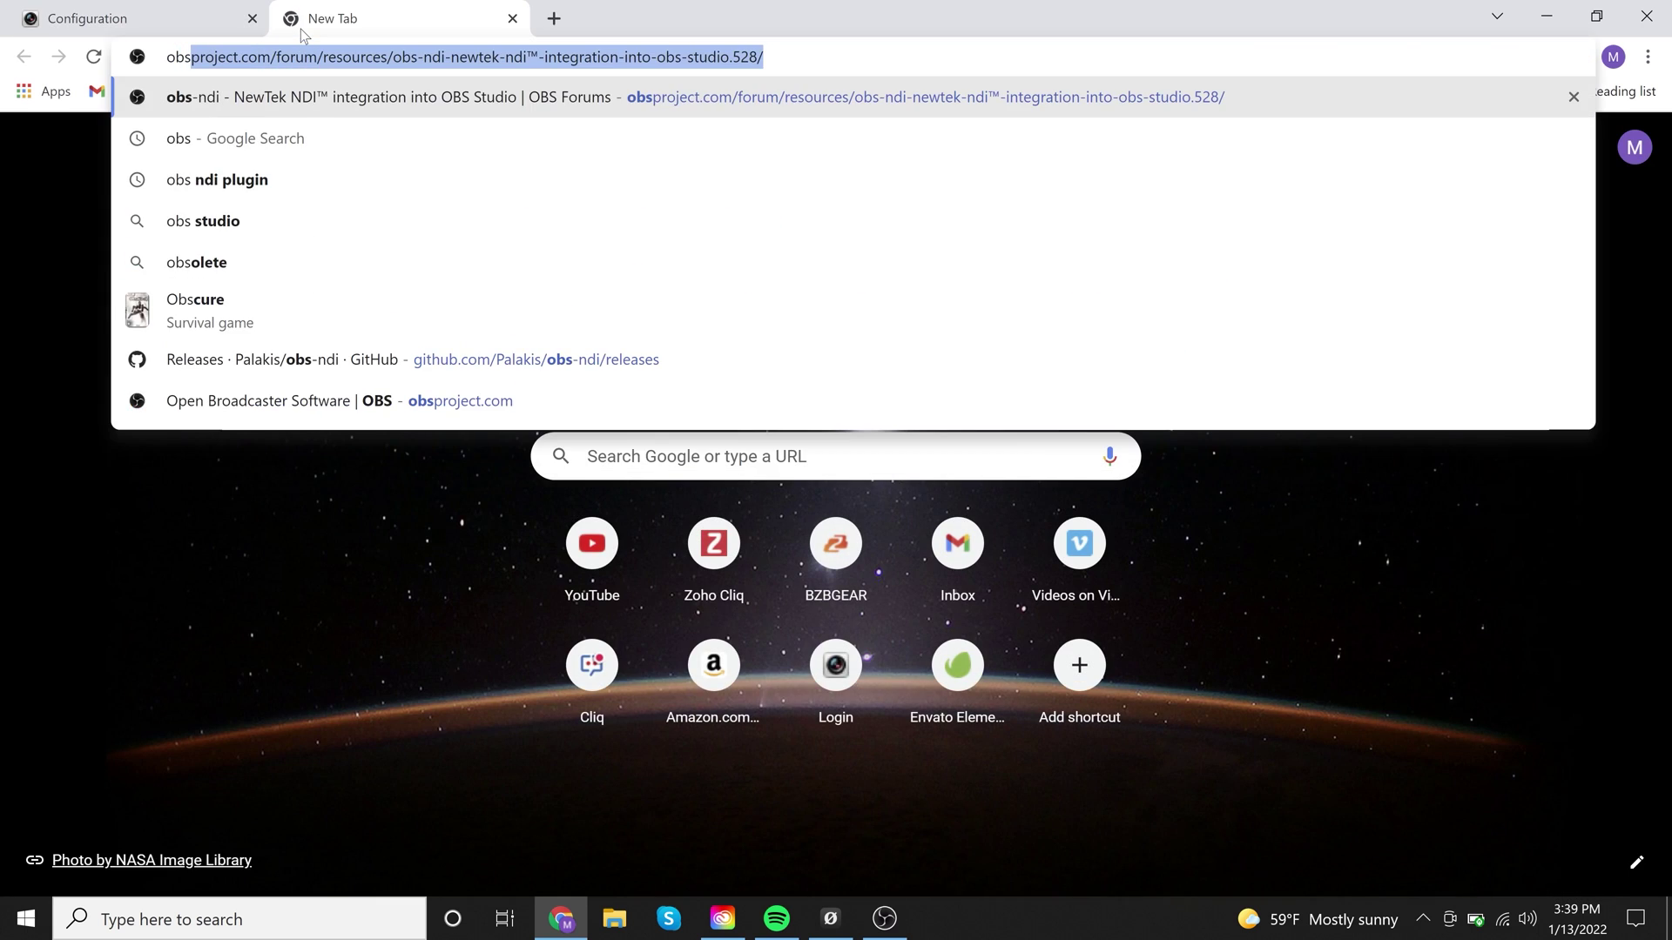
pyautogui.press('BackSpace')
pyautogui.press('BackSpace')
pyautogui.press('BackSpace')
pyautogui.press('BackSpace')
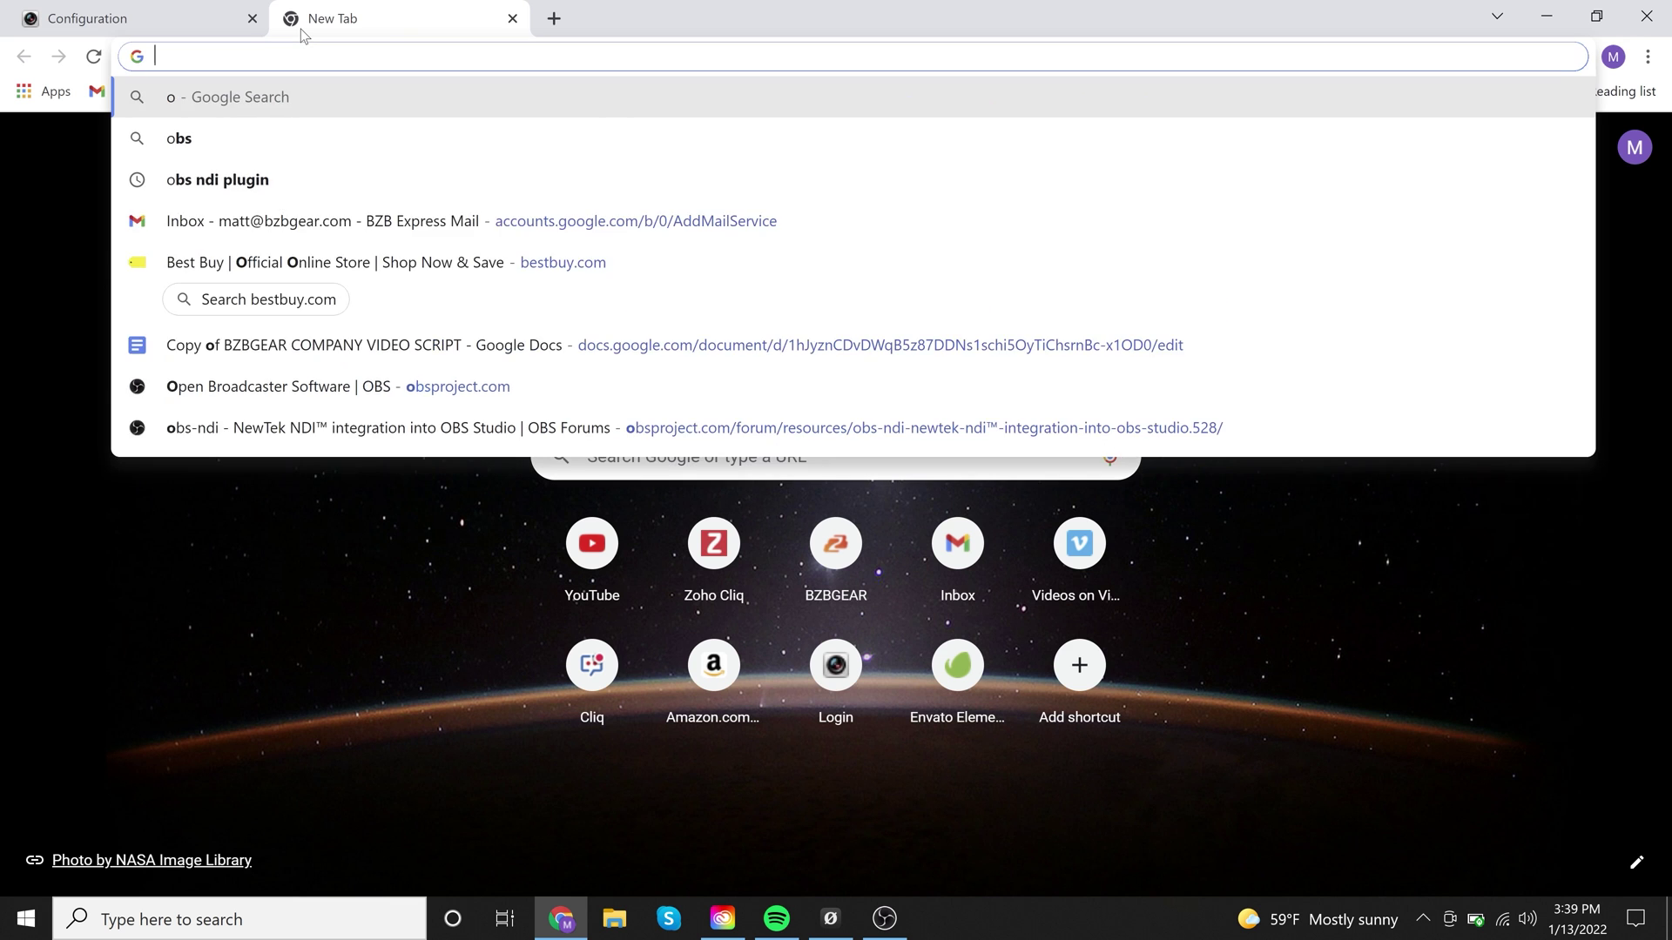
pyautogui.write('google')
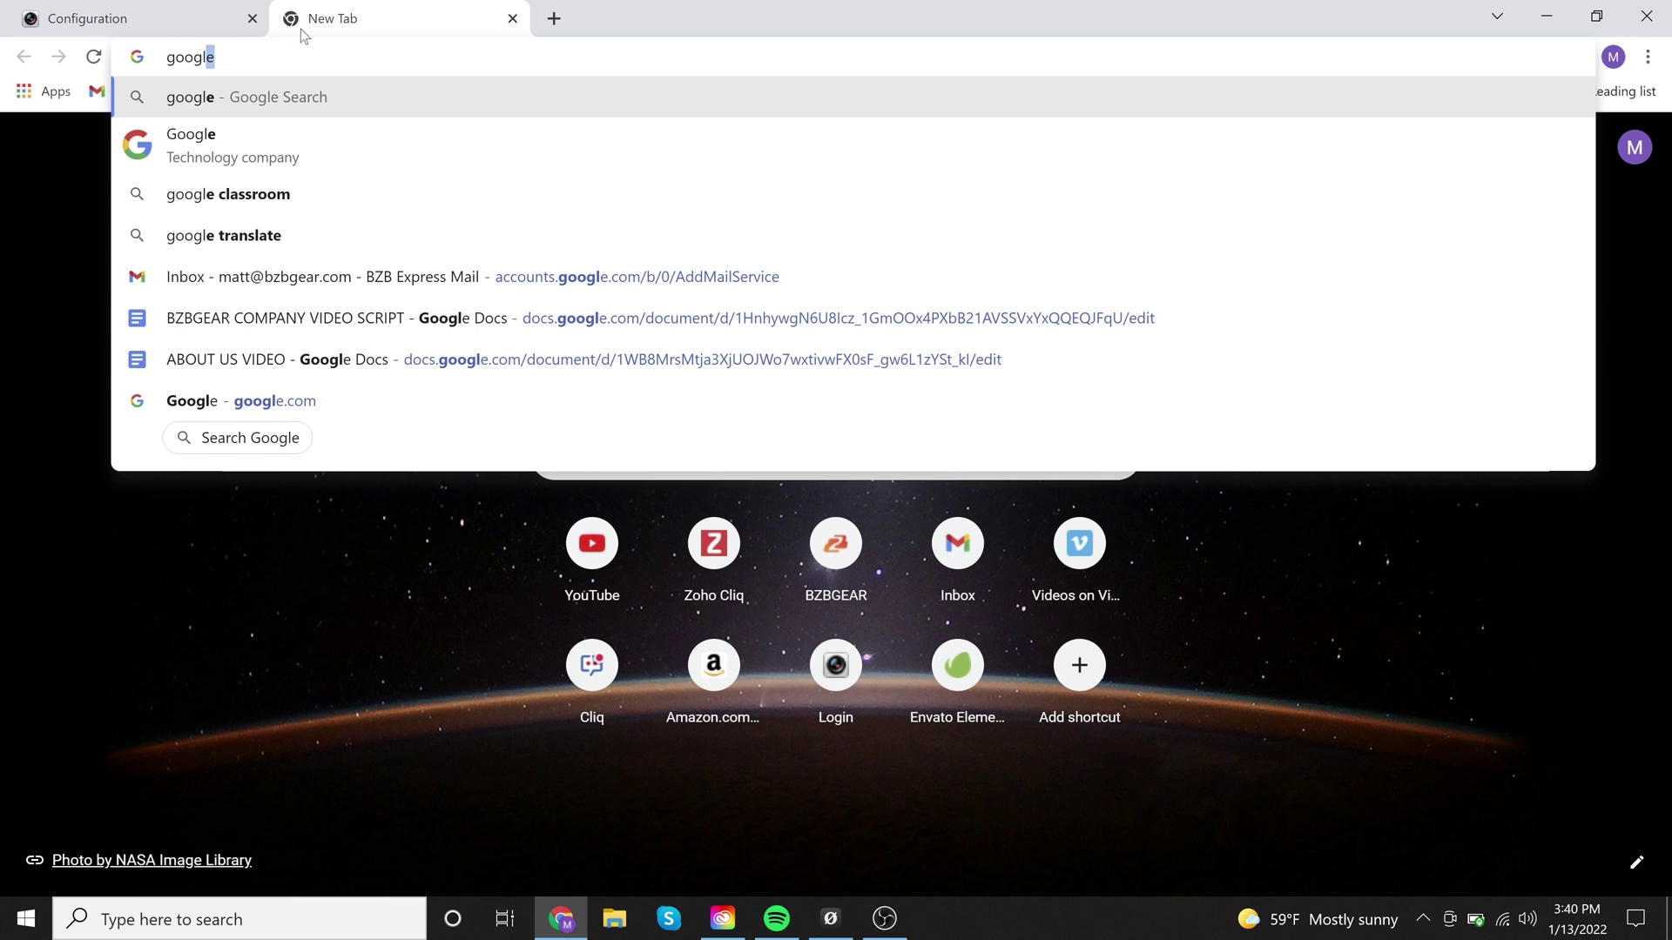
pyautogui.press('Return')
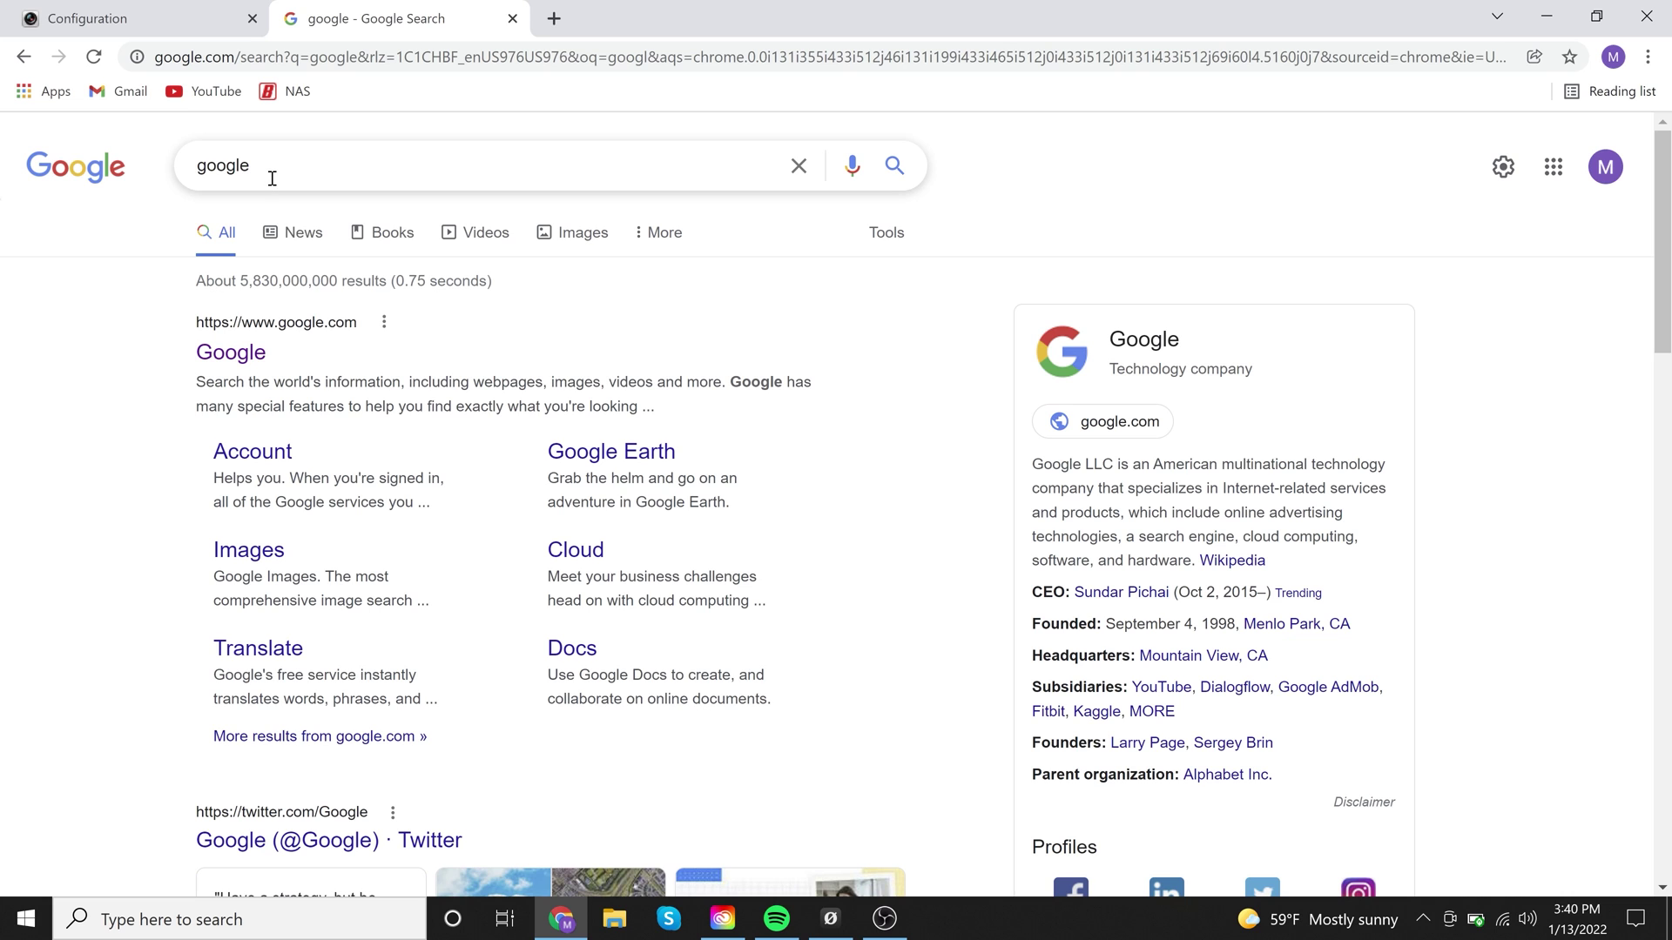
# Search Google for obs, open the OBS Studio home page at obsproject.com, and add a blank tab
pyautogui.press('BackSpace')
pyautogui.press('BackSpace')
pyautogui.press('BackSpace')
pyautogui.press('BackSpace')
pyautogui.press('BackSpace')
pyautogui.press('BackSpace')
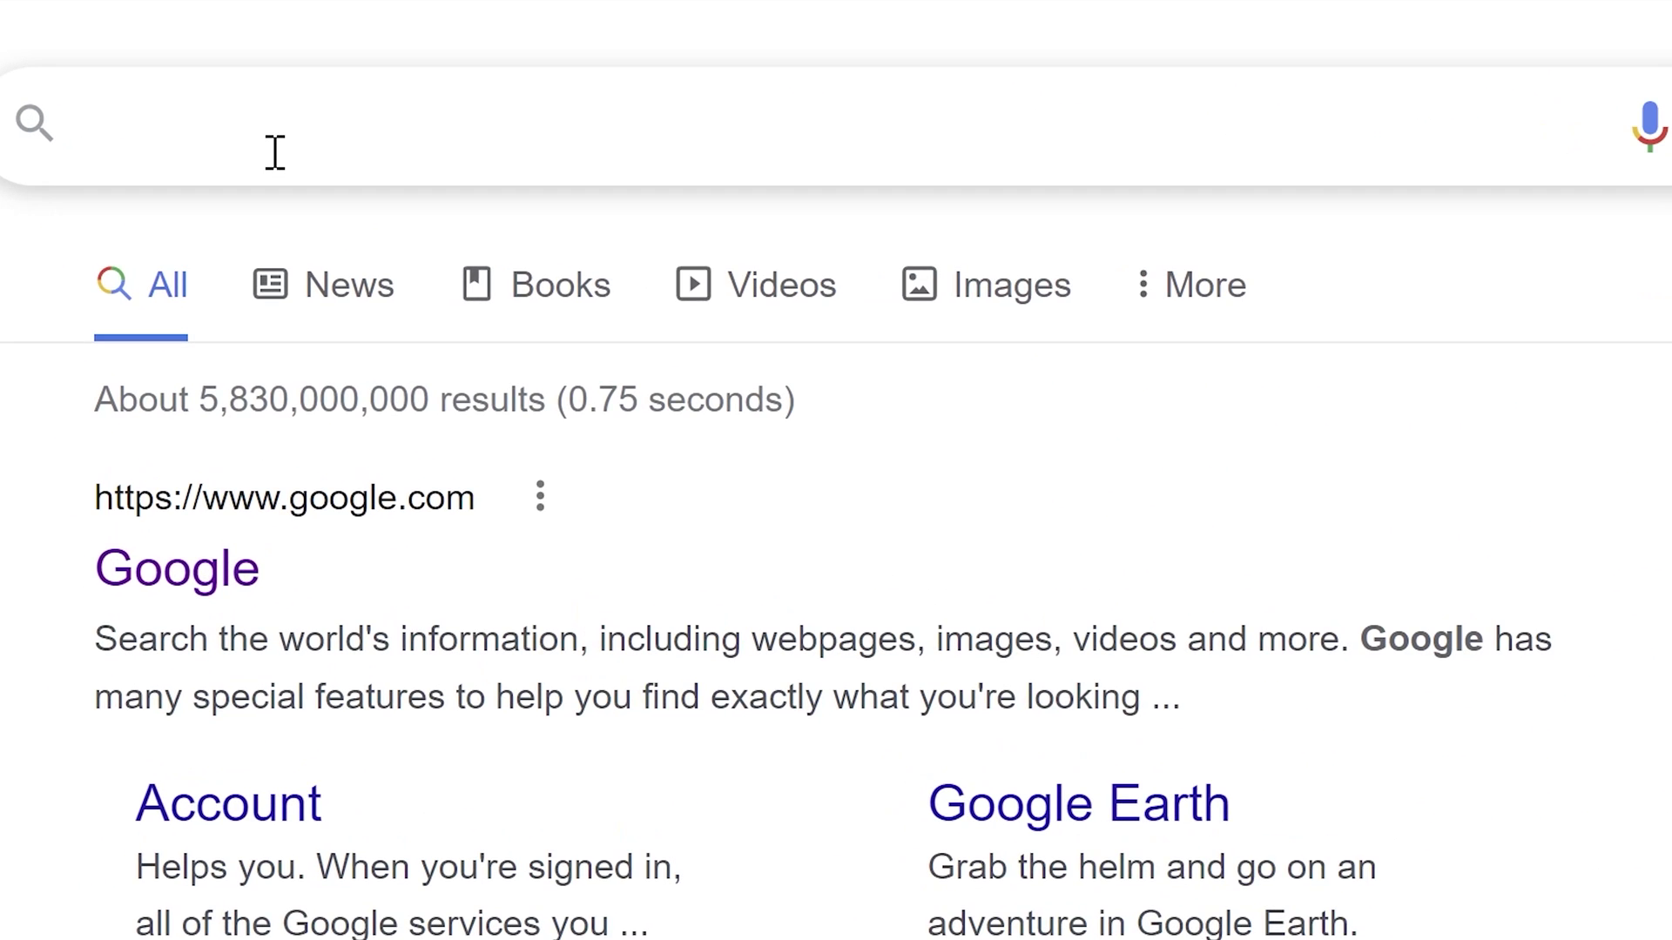
pyautogui.write('obs')
pyautogui.press('Return')
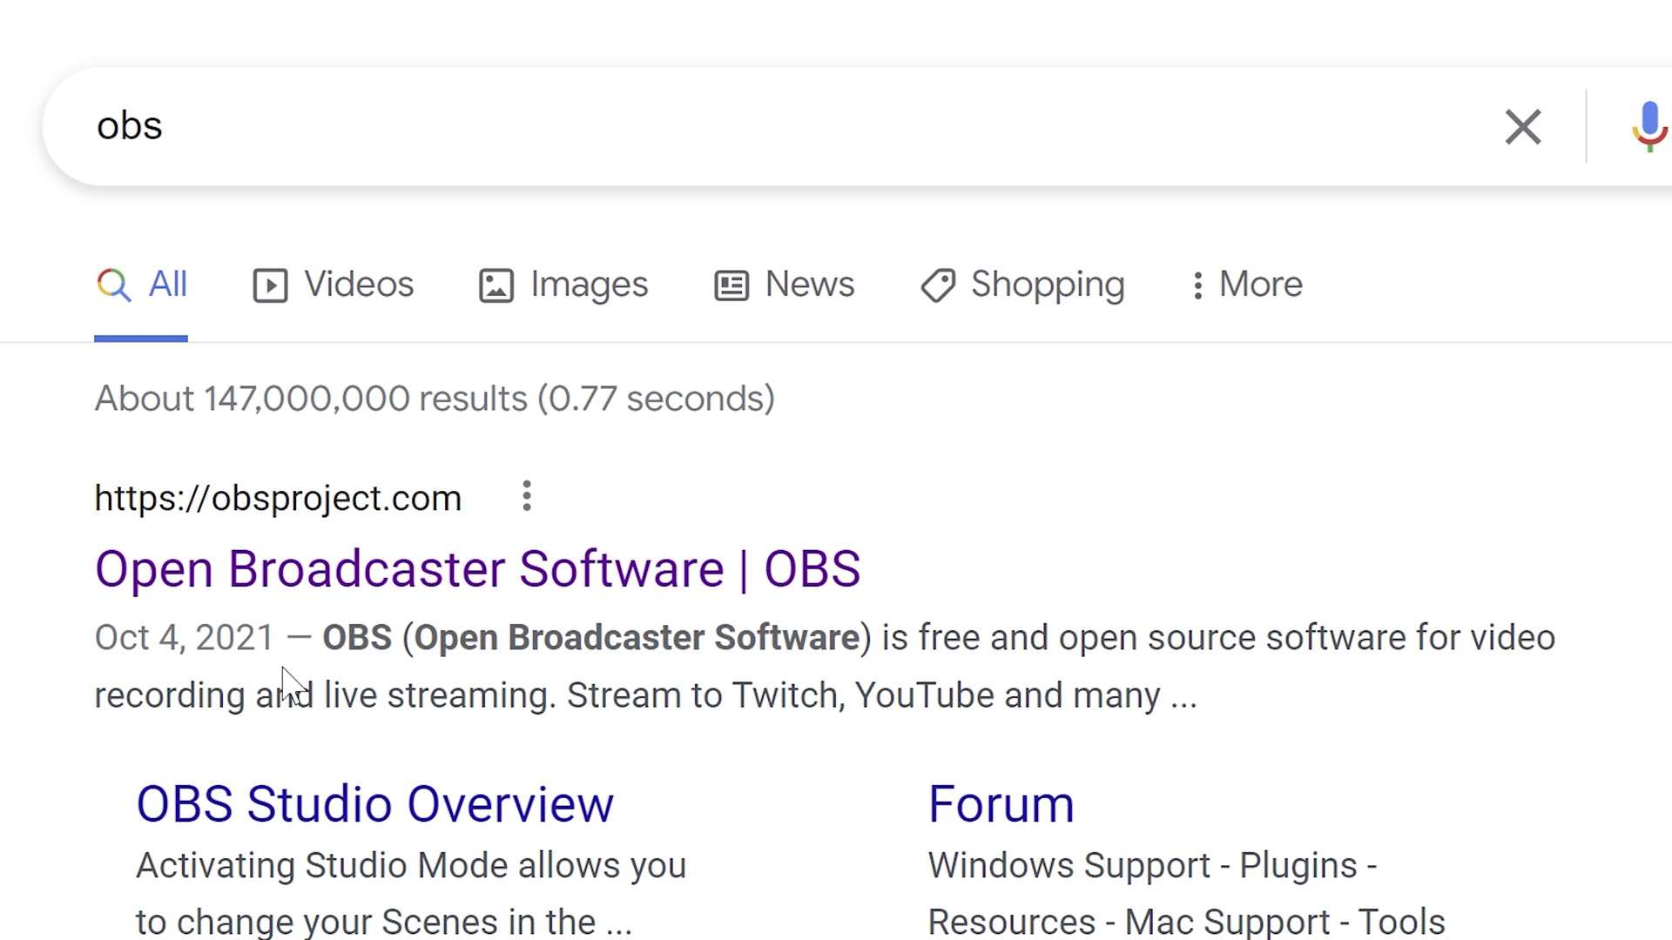
pyautogui.click(364, 592)
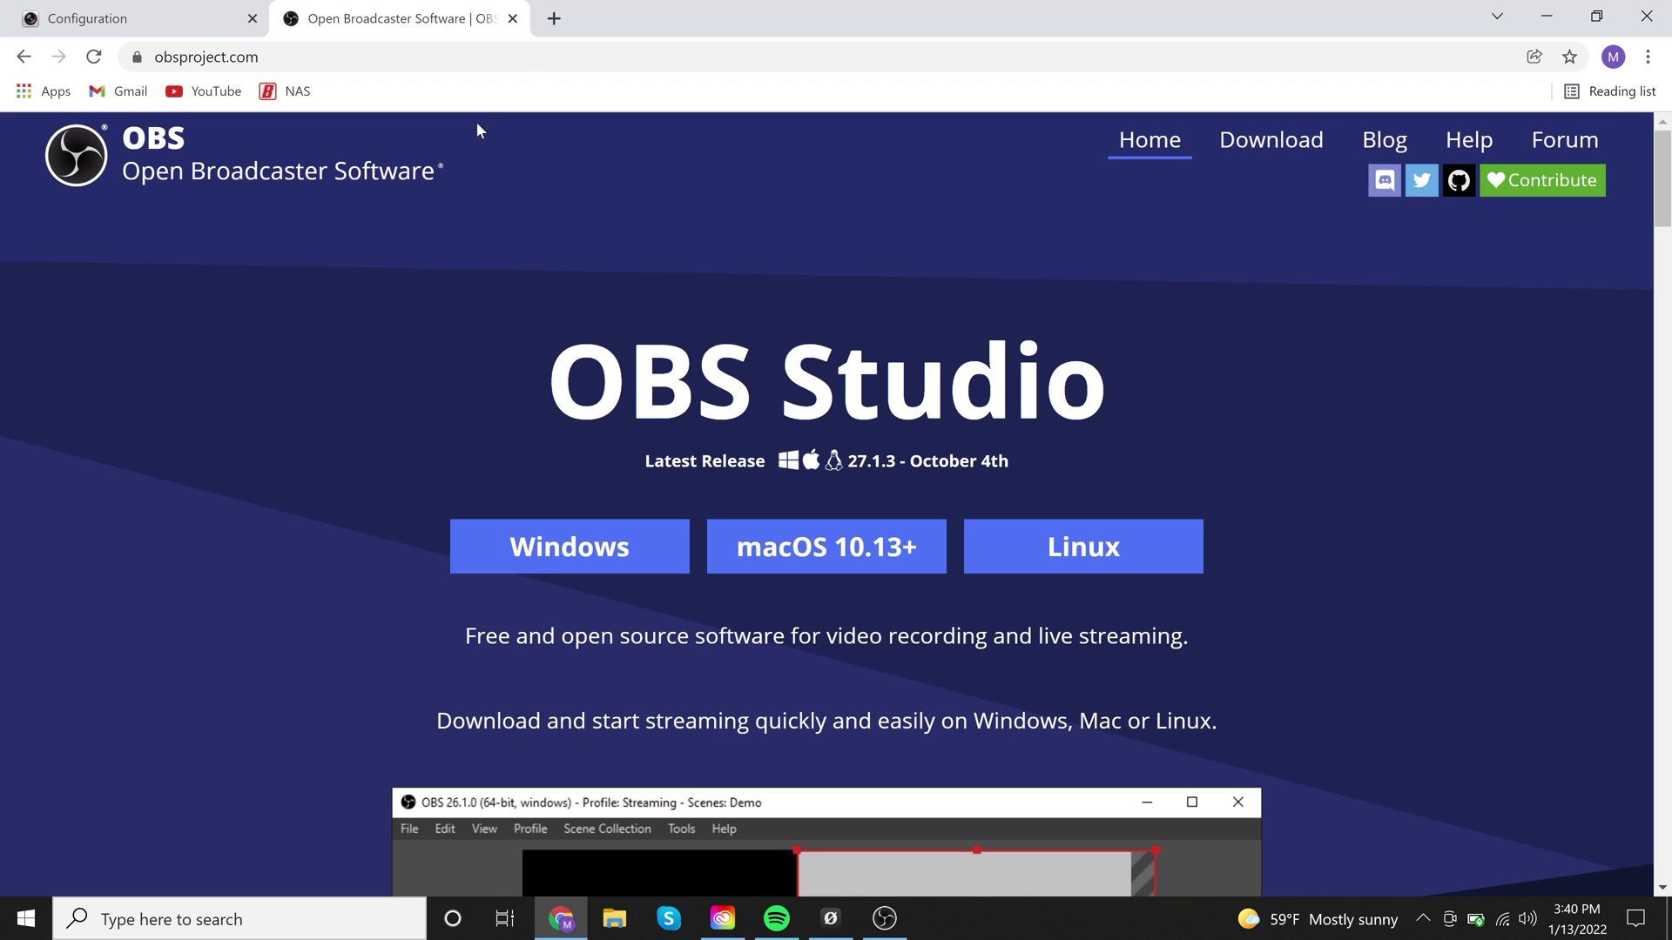
pyautogui.click(555, 19)
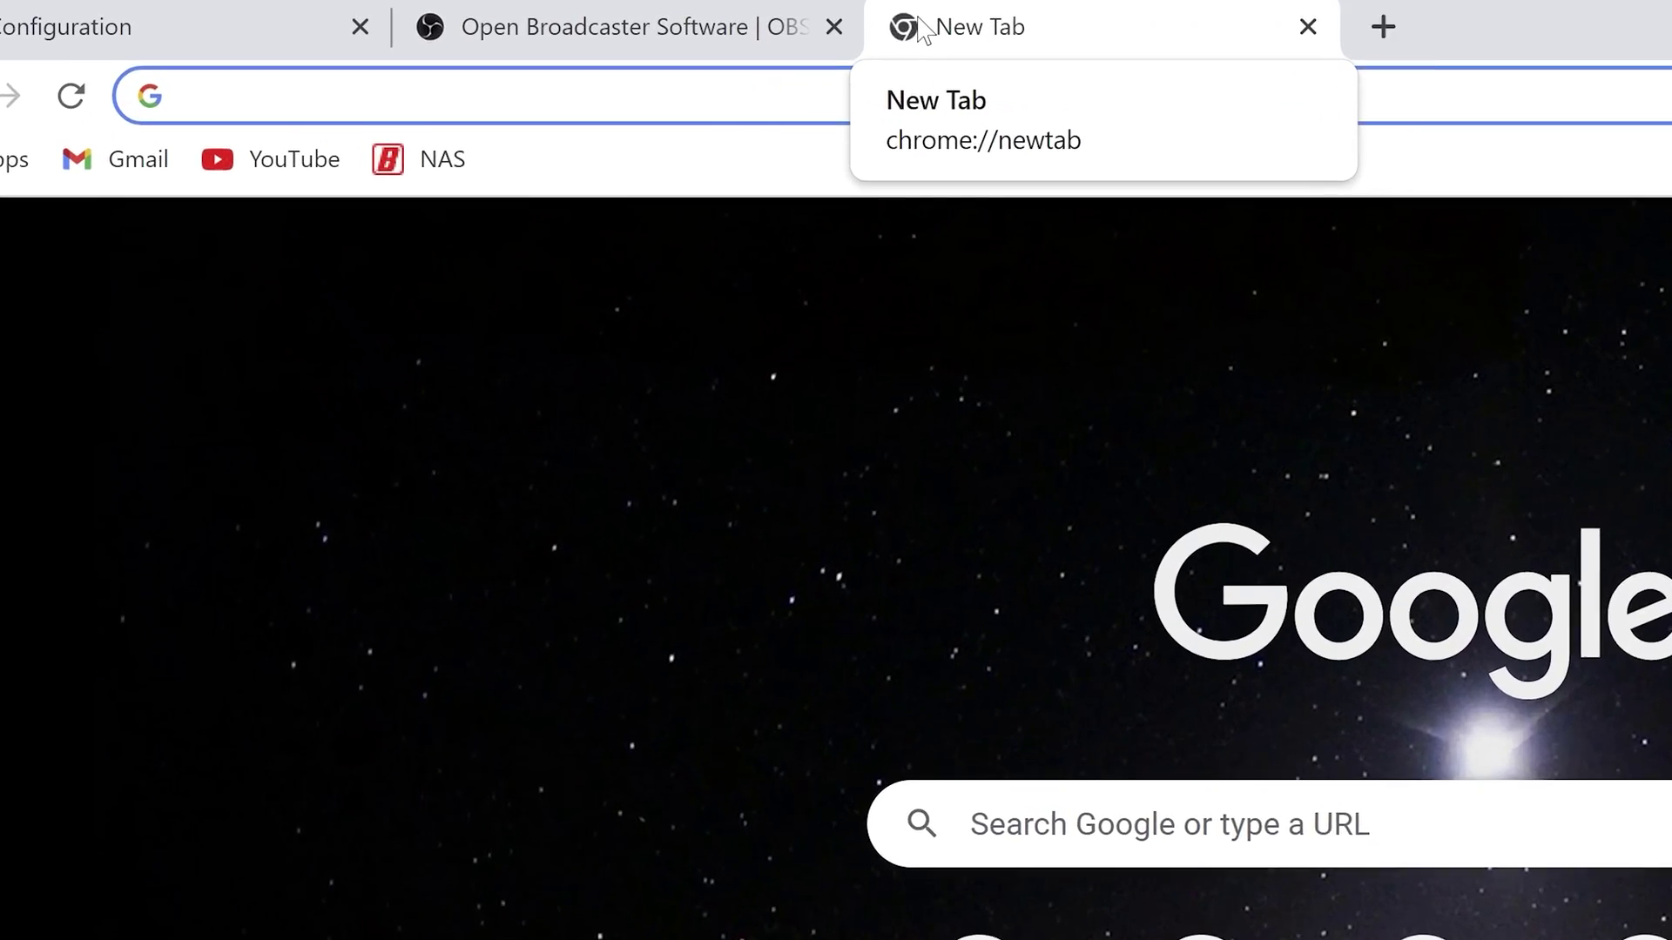
# Go to ndi.tv and open its NDI Tools page at ndi.tv/tools
pyautogui.write('ndi')
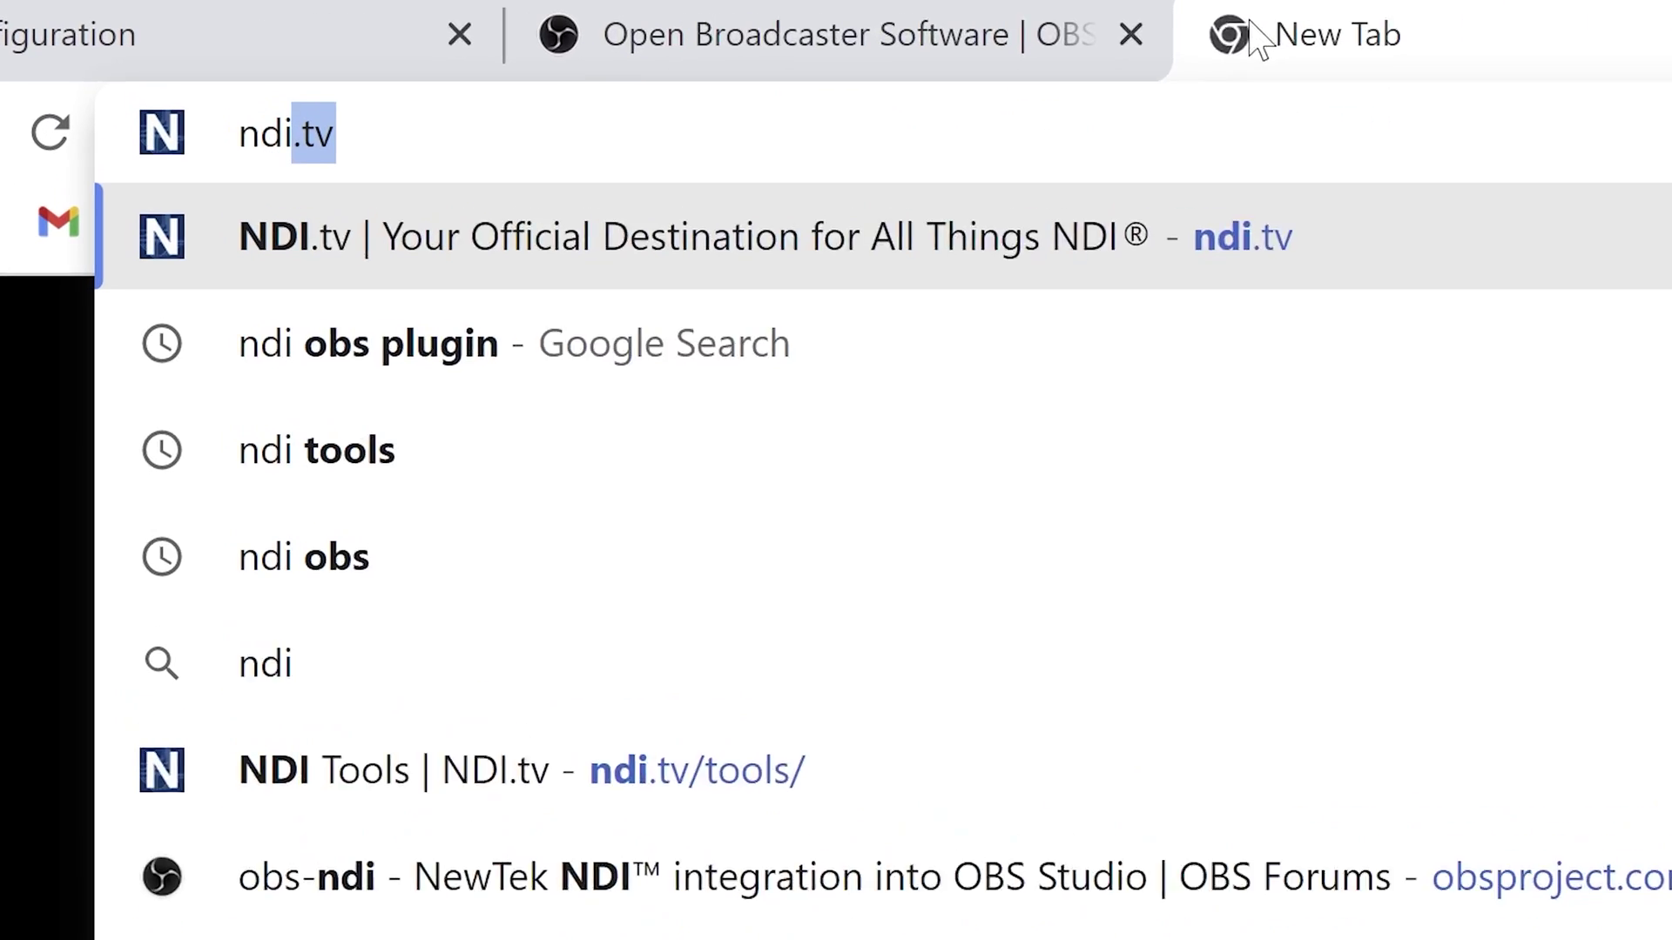
pyautogui.press('Return')
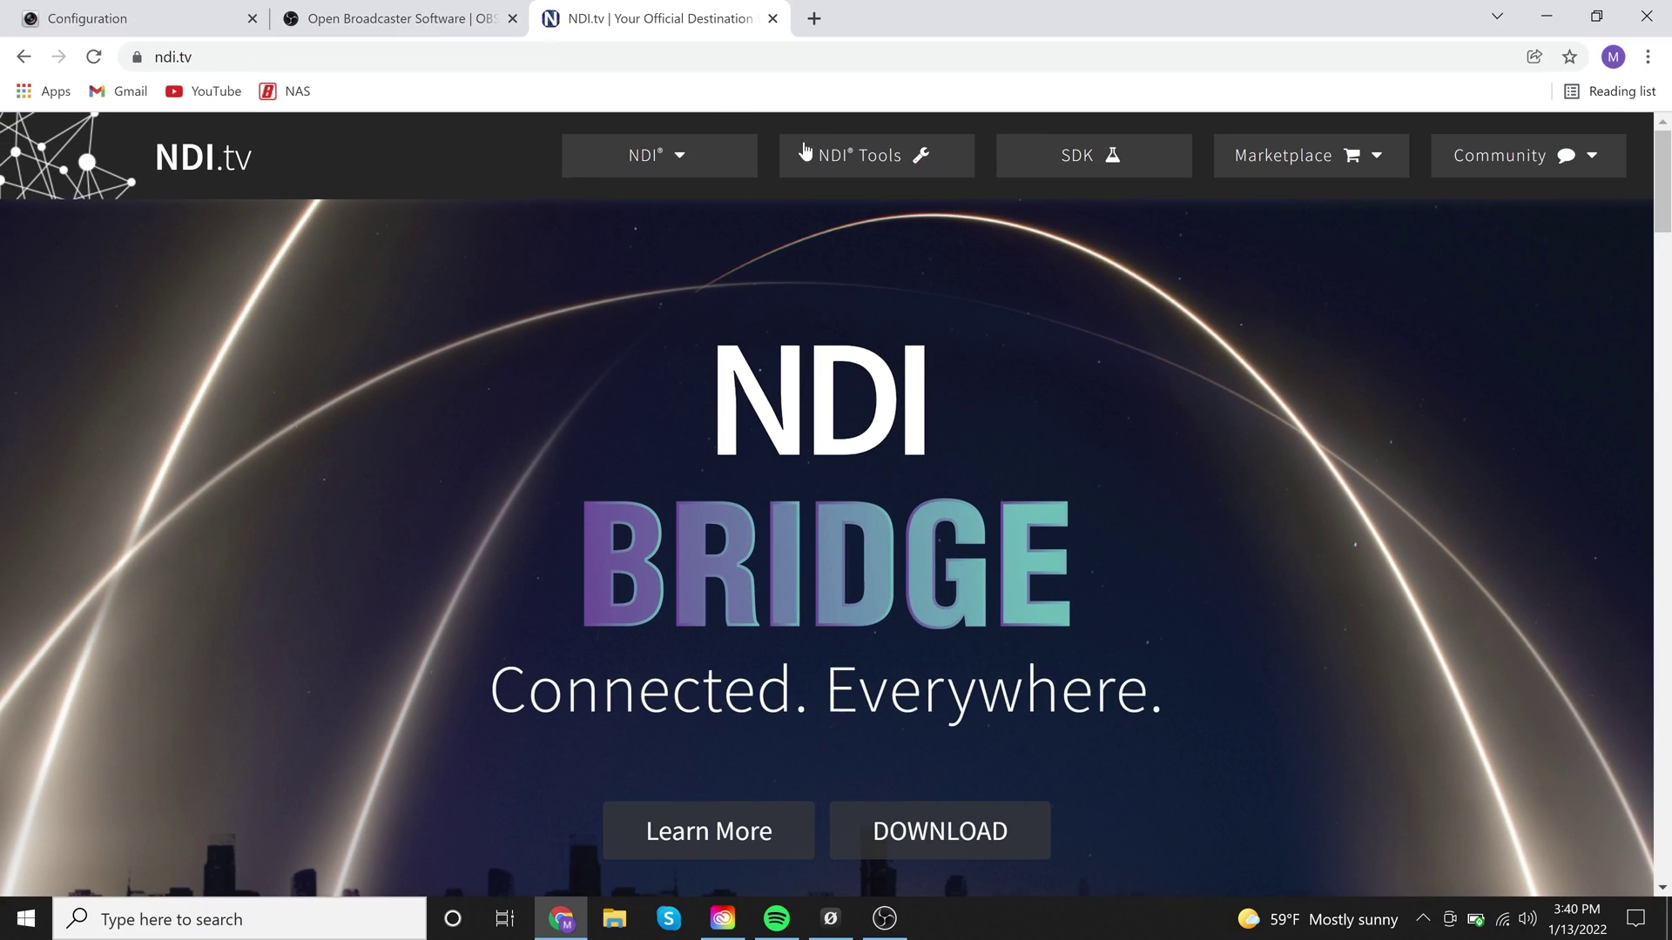
pyautogui.click(892, 170)
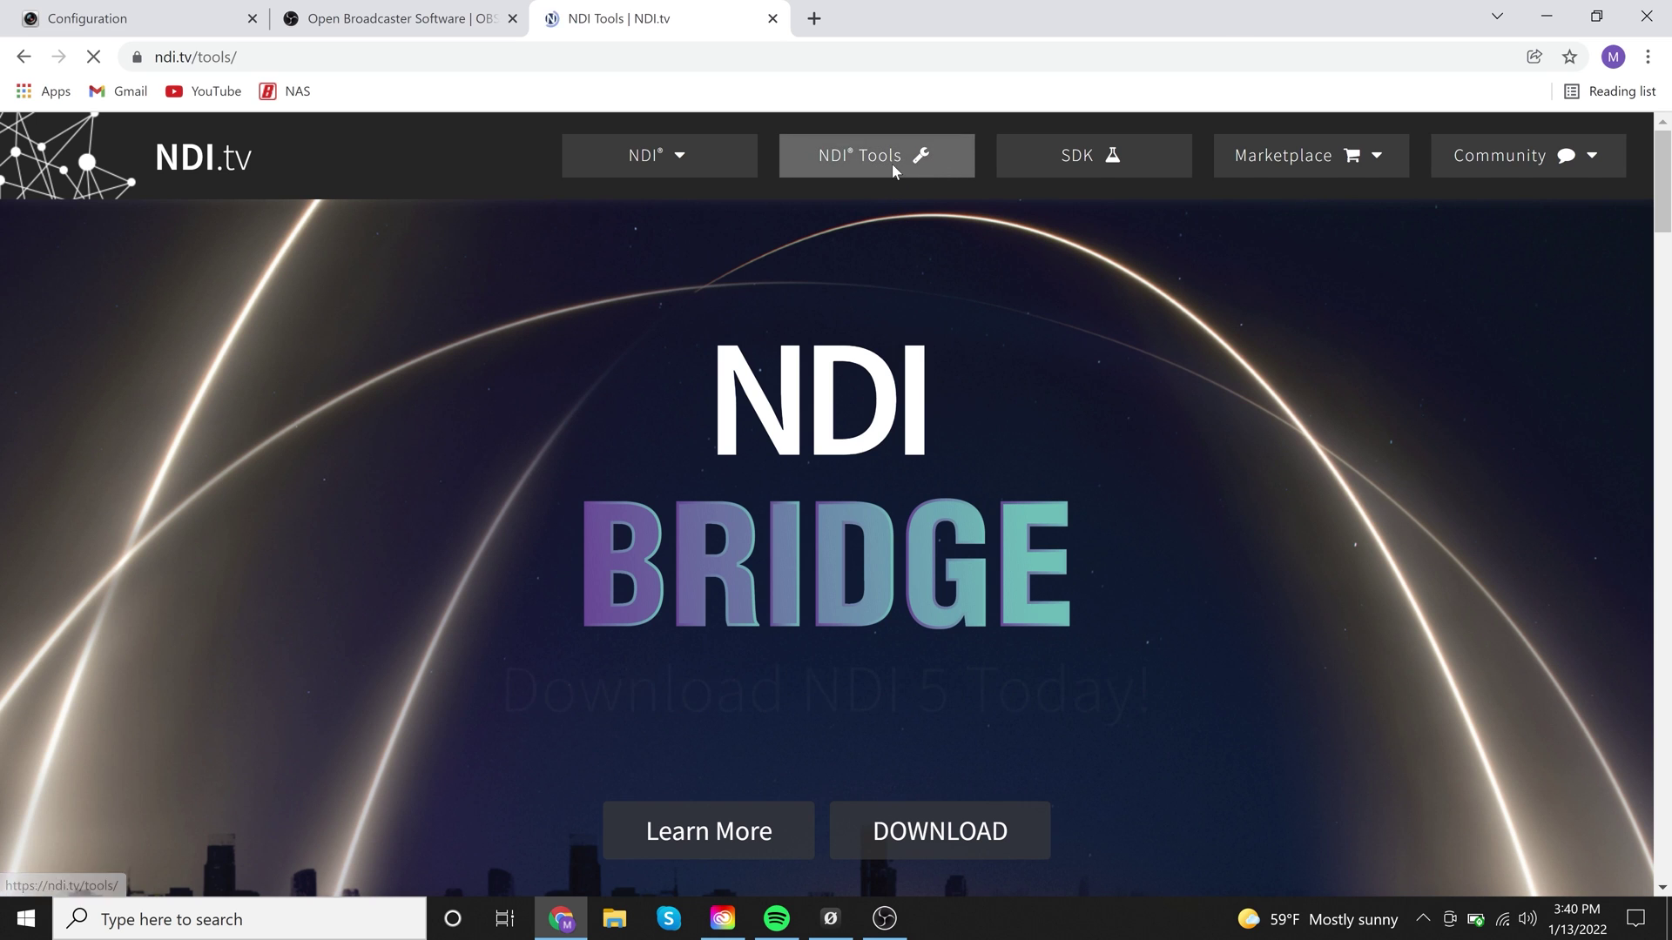
pyautogui.scroll(-1, 851, 281)
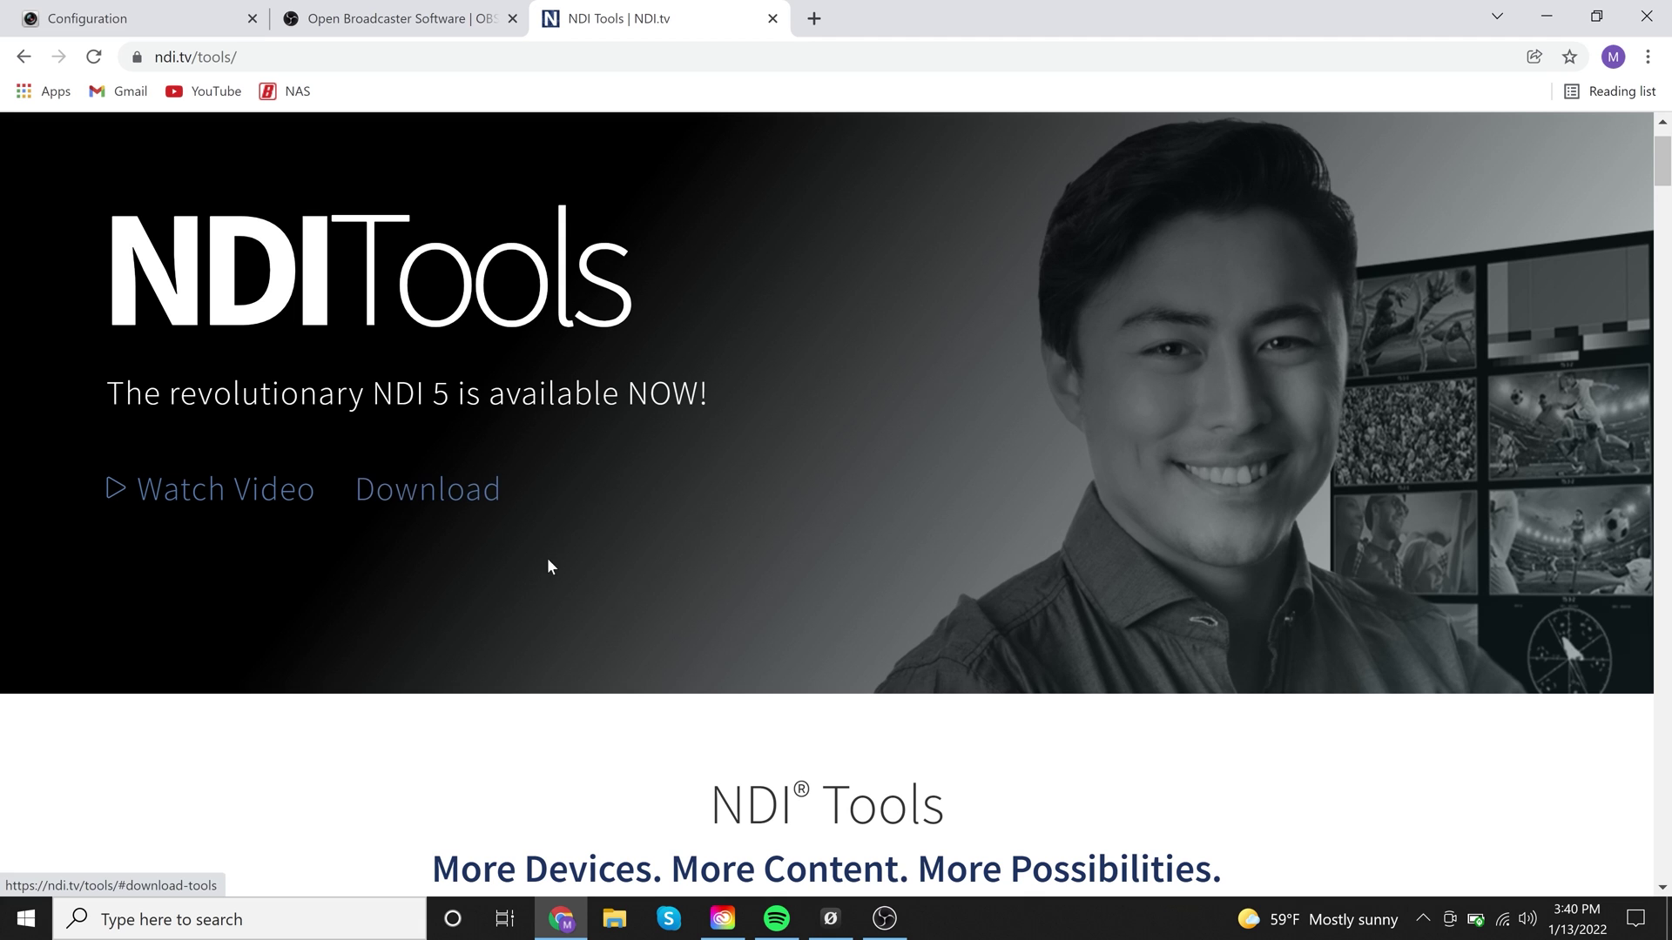
# Launch the NDI Launcher from the Windows search box
pyautogui.click(264, 932)
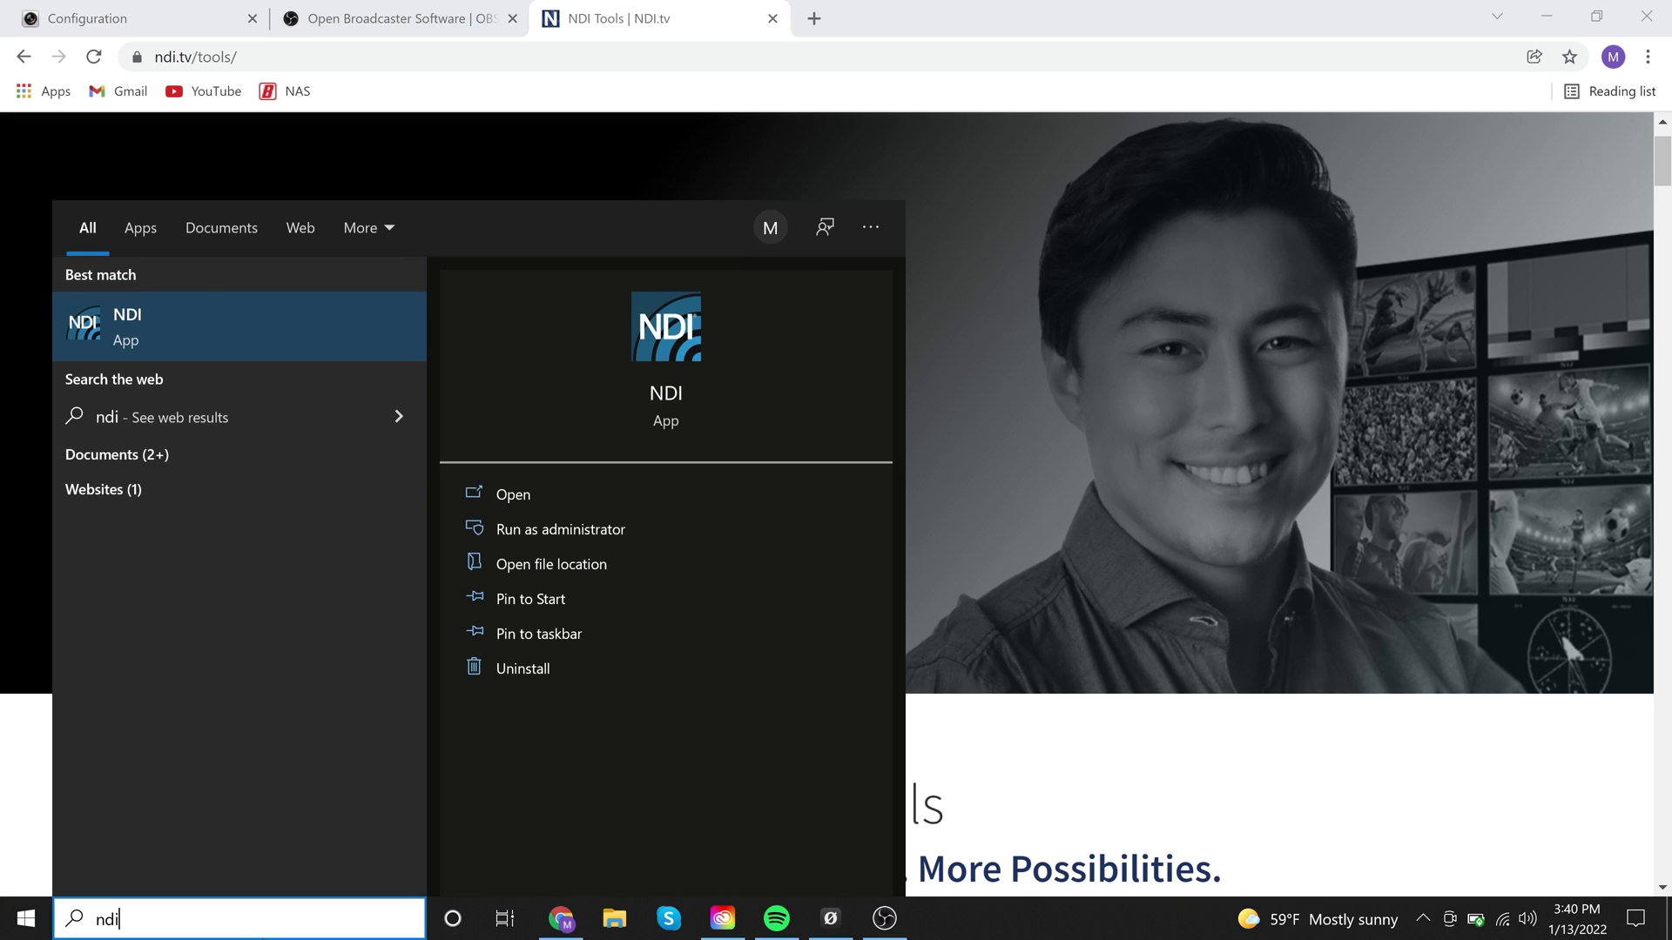
pyautogui.press('Return')
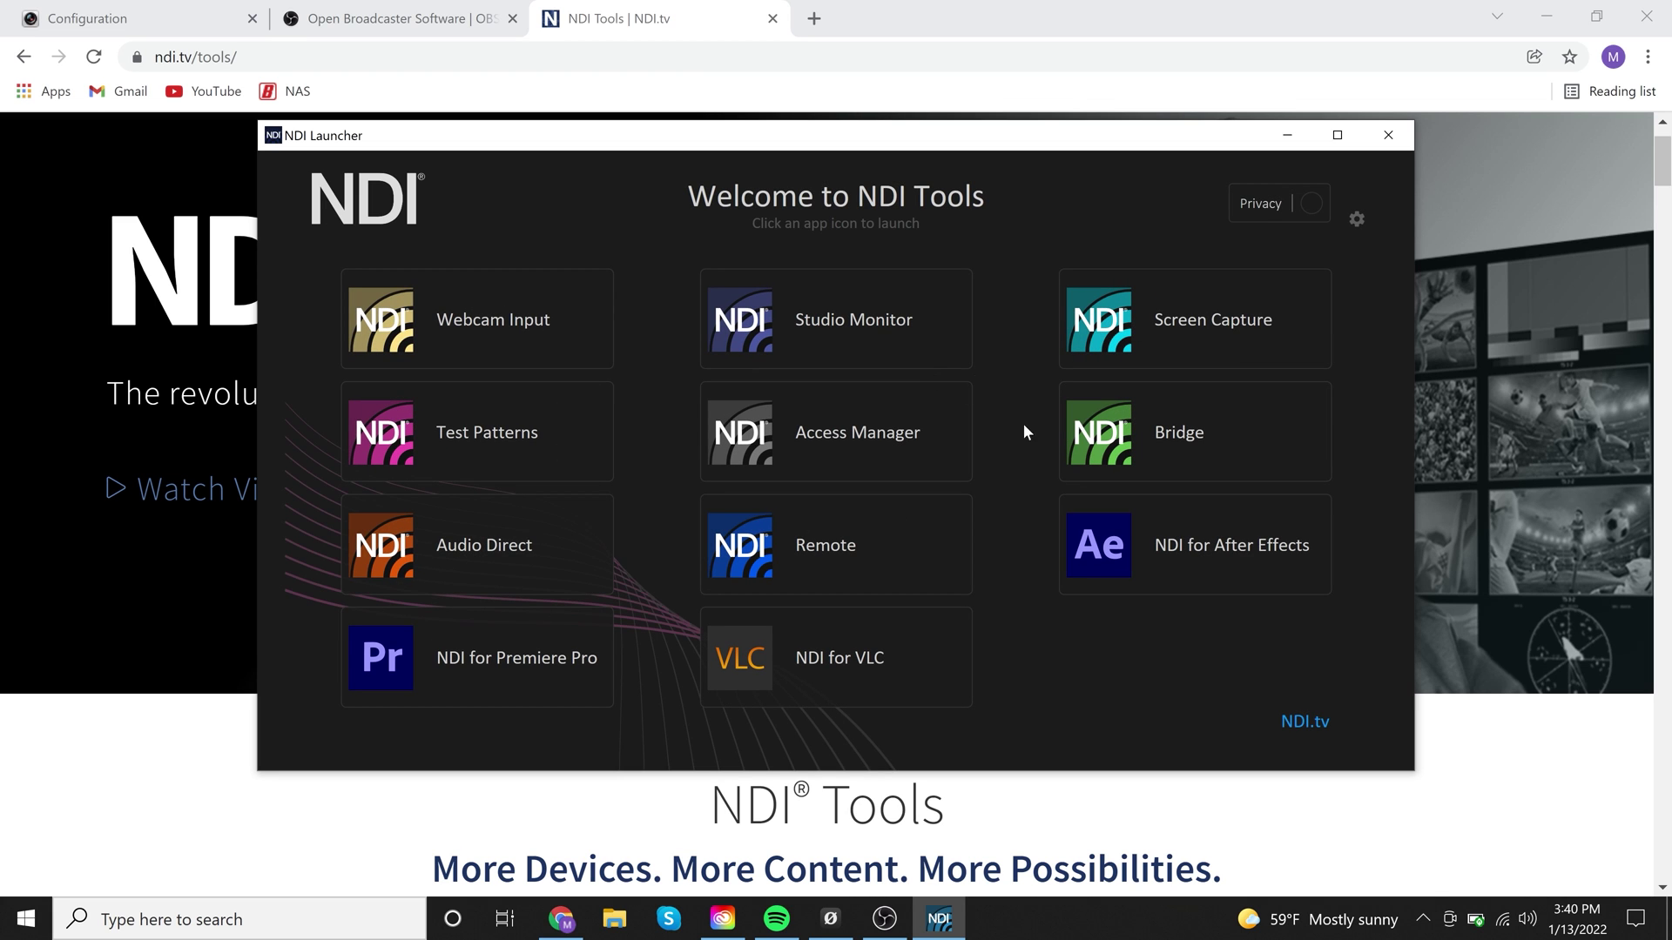
# Start Studio Monitor and select the NDI_HX > NDI-4K source to view the camera's 1080/25p feed
pyautogui.moveTo(892, 300)
pyautogui.click(940, 346)
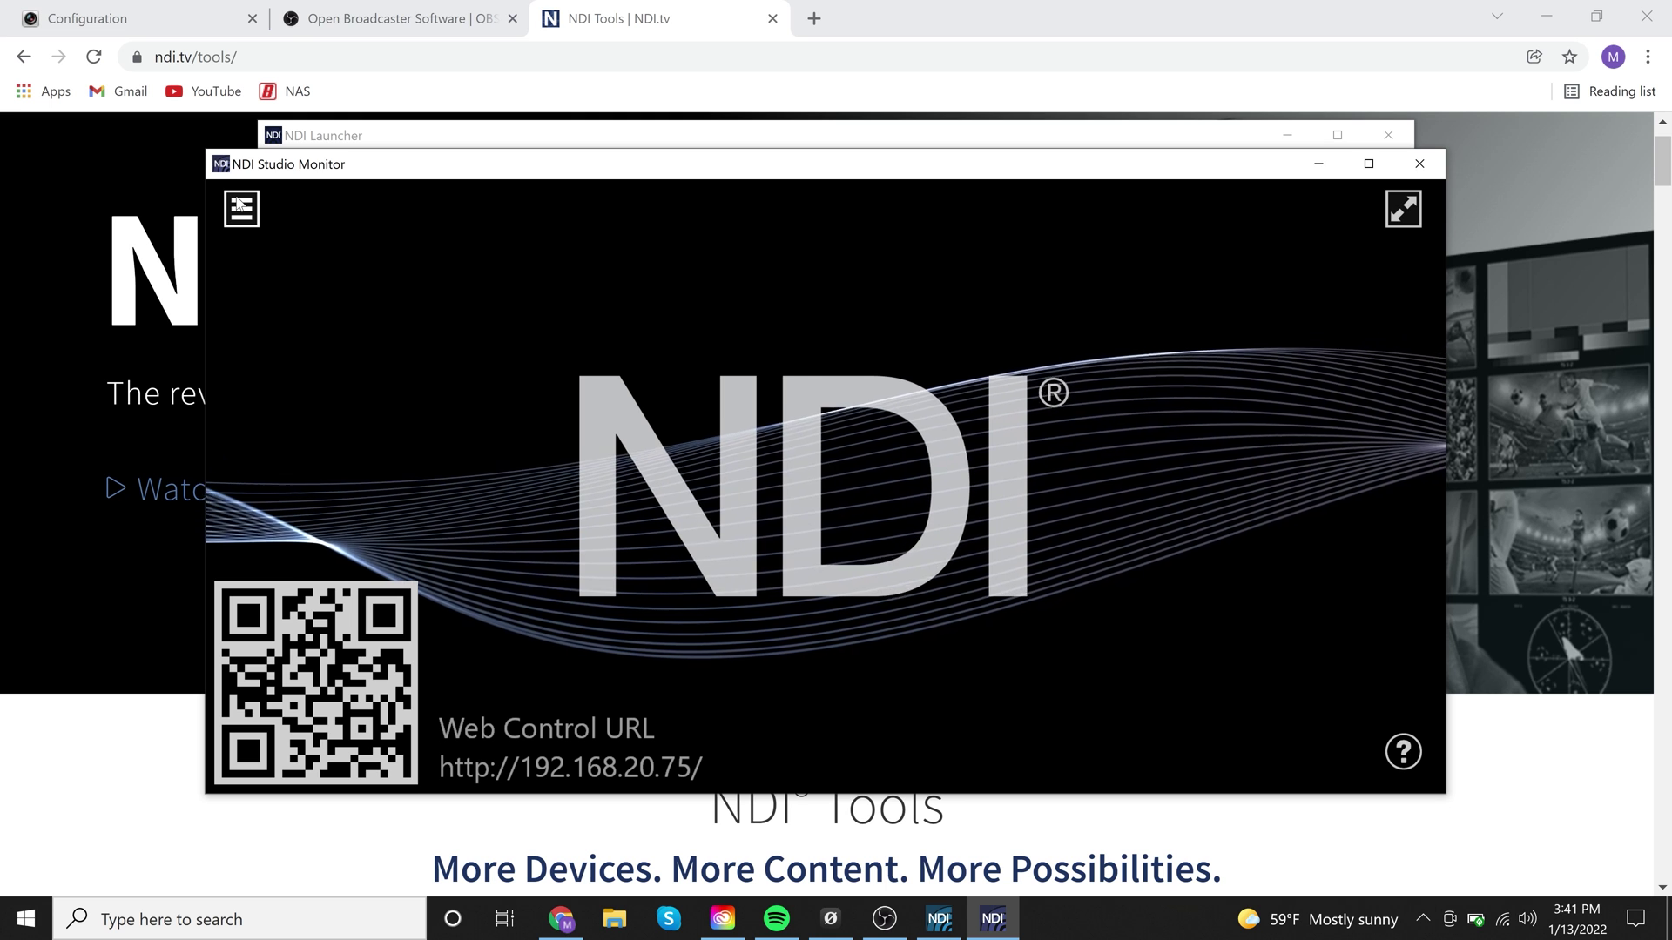
pyautogui.click(239, 223)
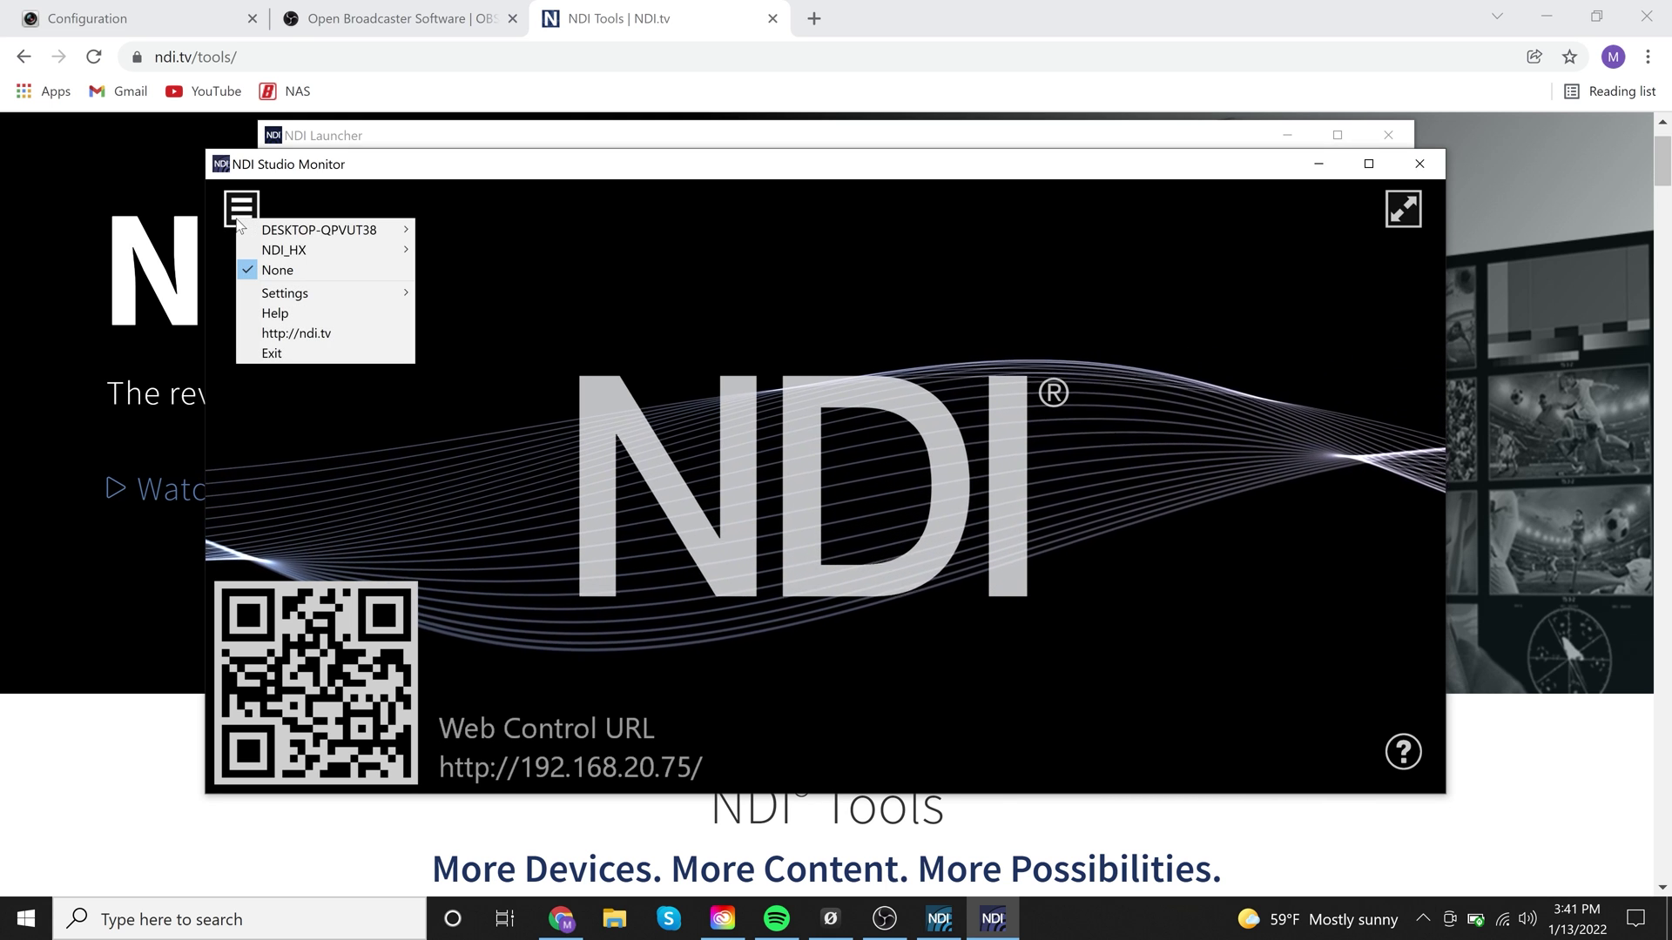
pyautogui.moveTo(284, 255)
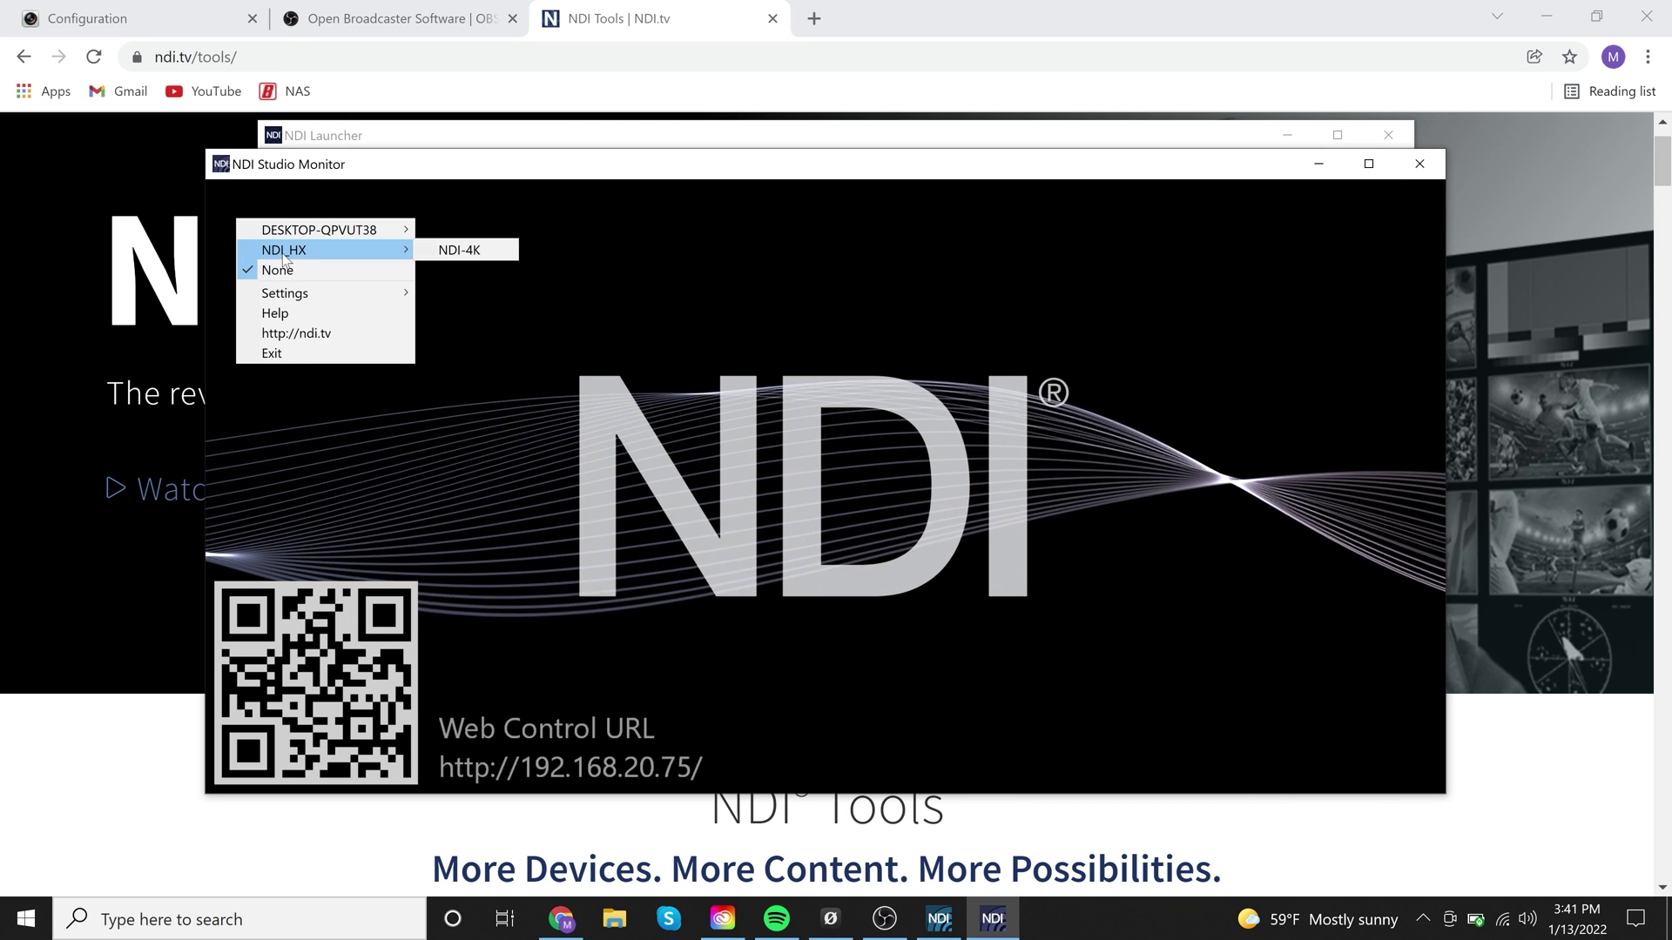
pyautogui.click(453, 250)
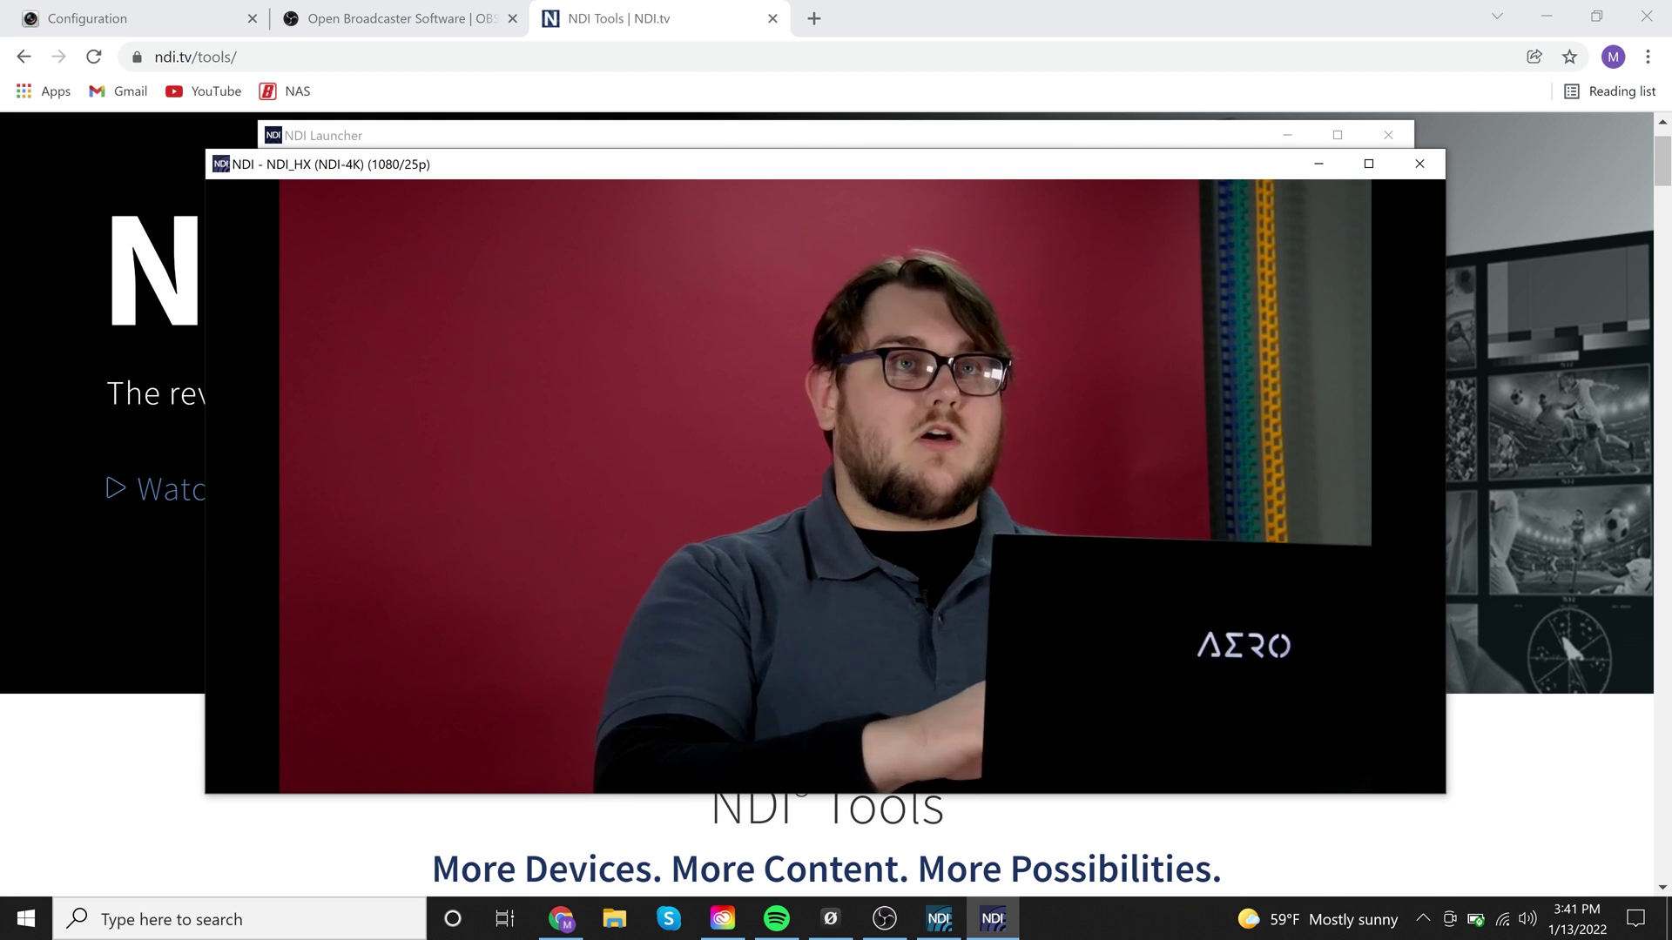
# Drag the PTZ pan-tilt control in Studio Monitor to reframe the camera shot
pyautogui.moveTo(916, 390)
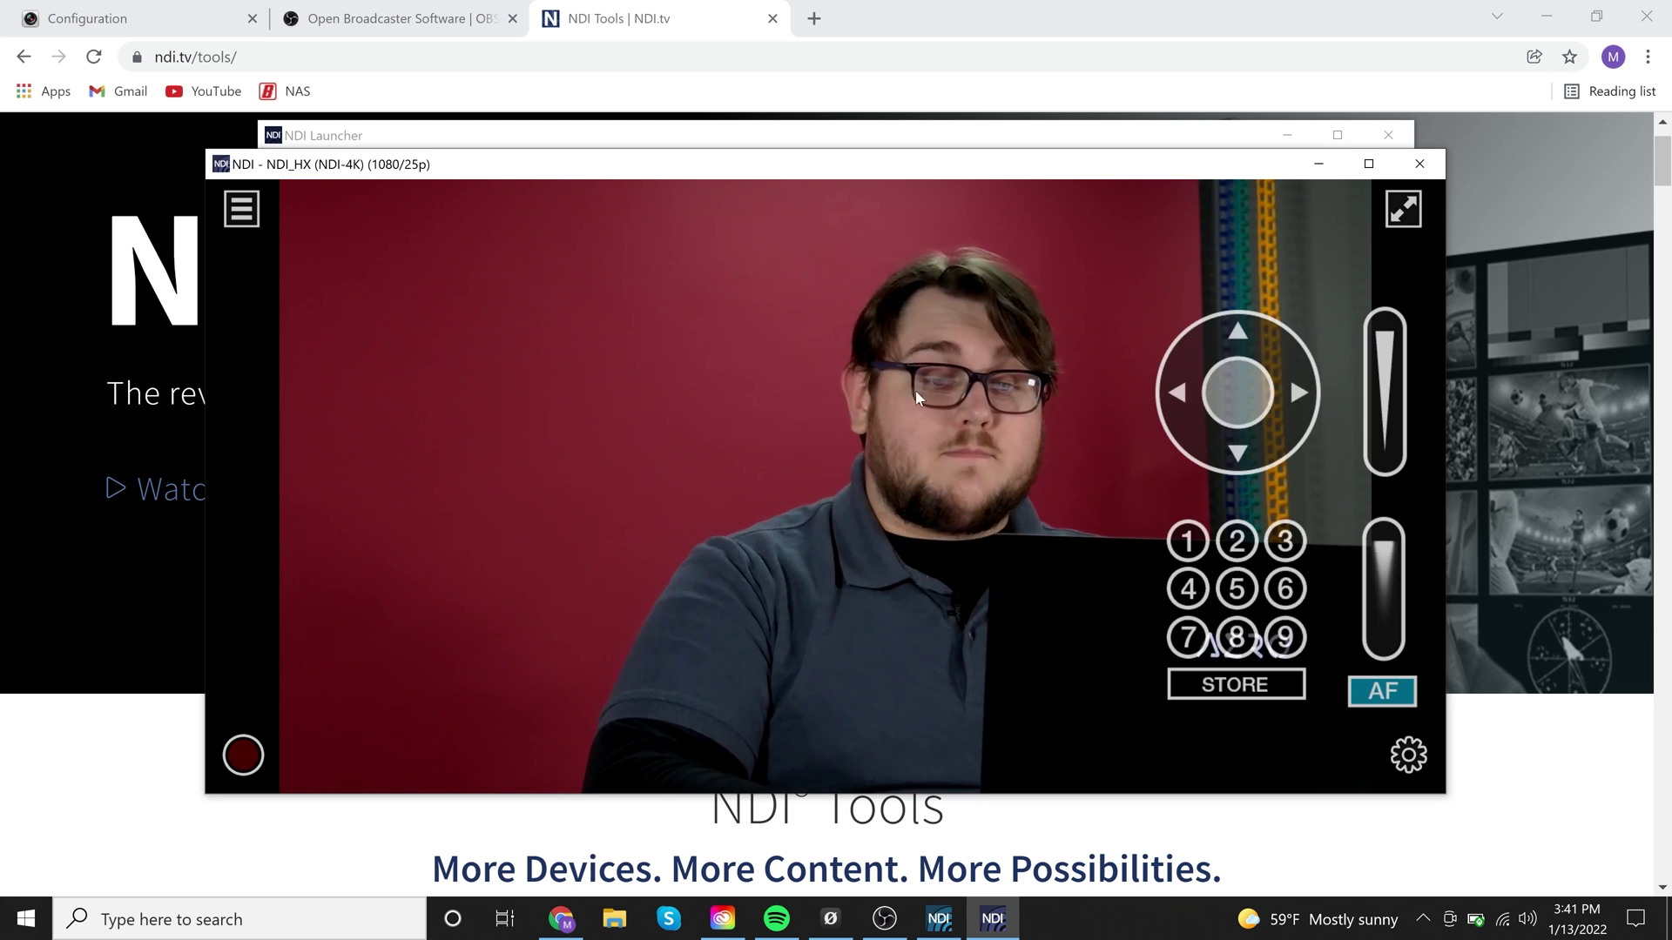
pyautogui.click(1235, 401)
pyautogui.moveTo(1235, 398)
pyautogui.mouseDown()
pyautogui.moveTo(1218, 389)
pyautogui.moveTo(1232, 417)
pyautogui.moveTo(1261, 392)
pyautogui.moveTo(1267, 405)
pyautogui.moveTo(1262, 390)
pyautogui.mouseUp()
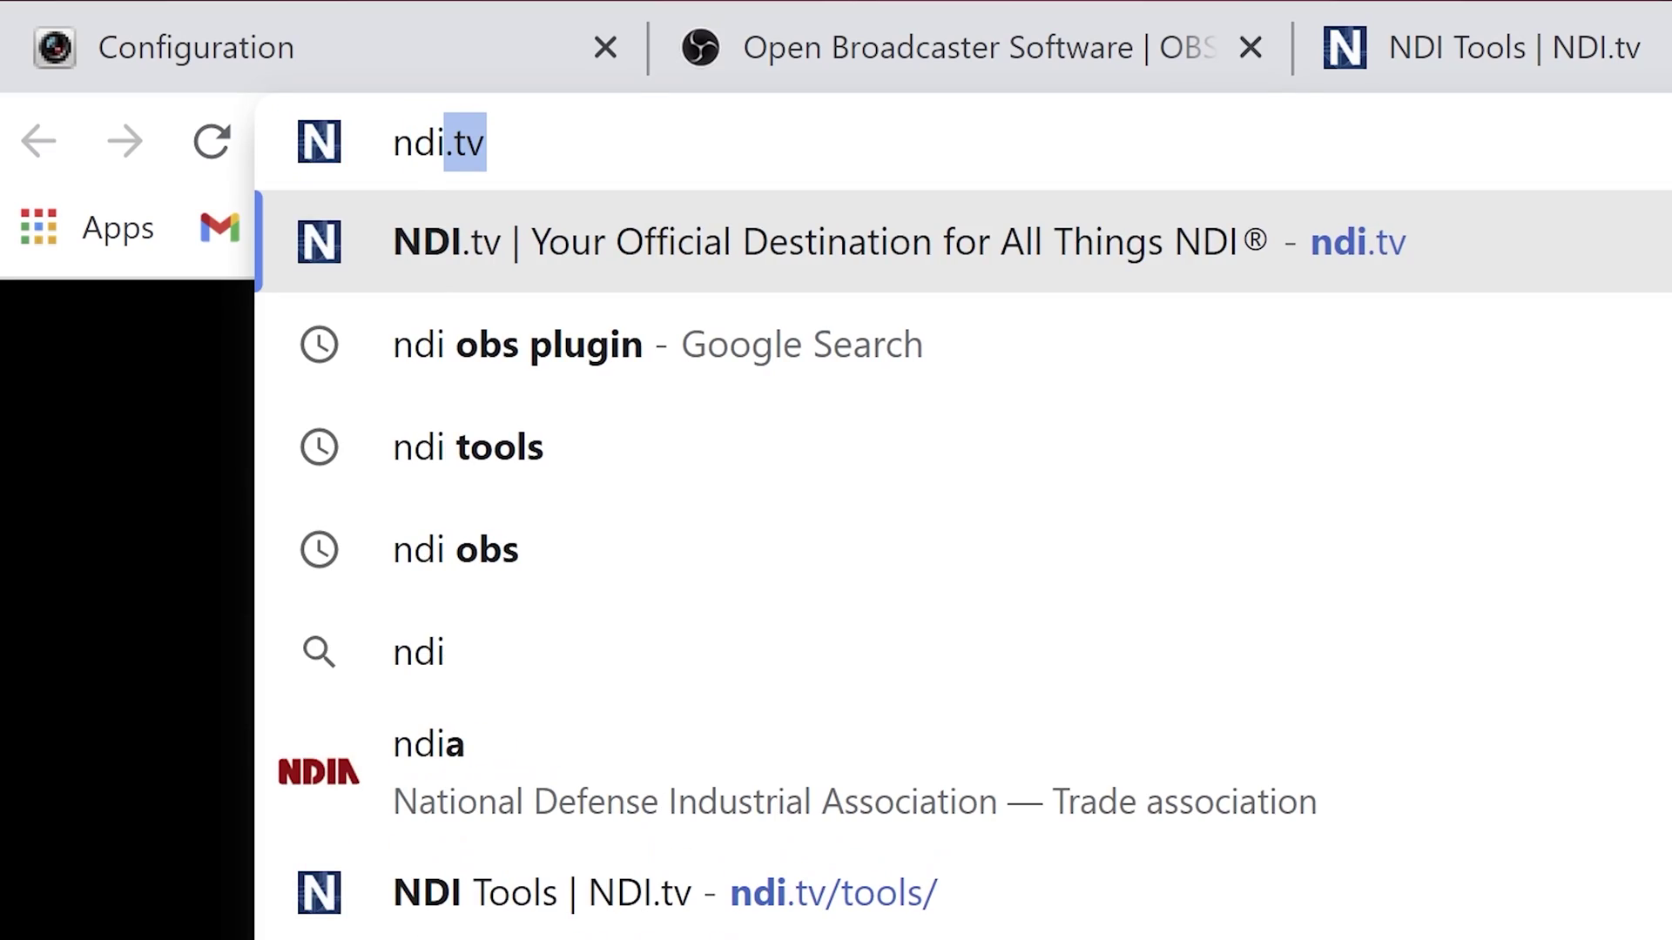
# Search Google for ndi obs plugin, open the OBS forum obs-ndi page, and reach its 4.9.1 GitHub release
pyautogui.press('Down')
pyautogui.press('Return')
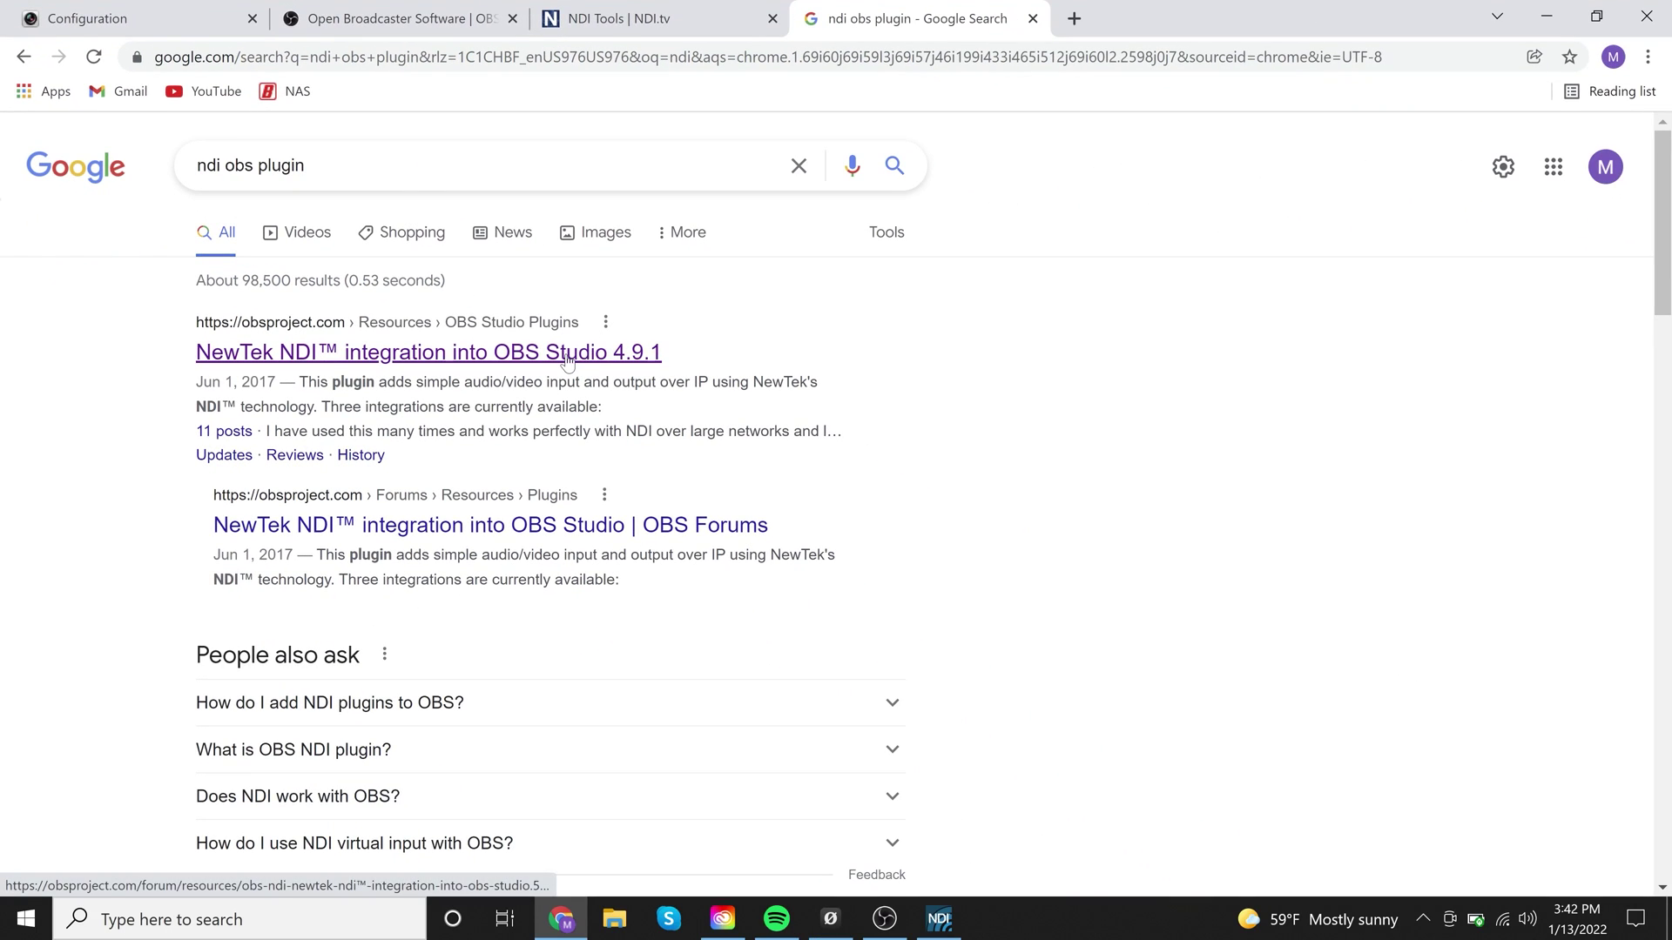
pyautogui.click(566, 355)
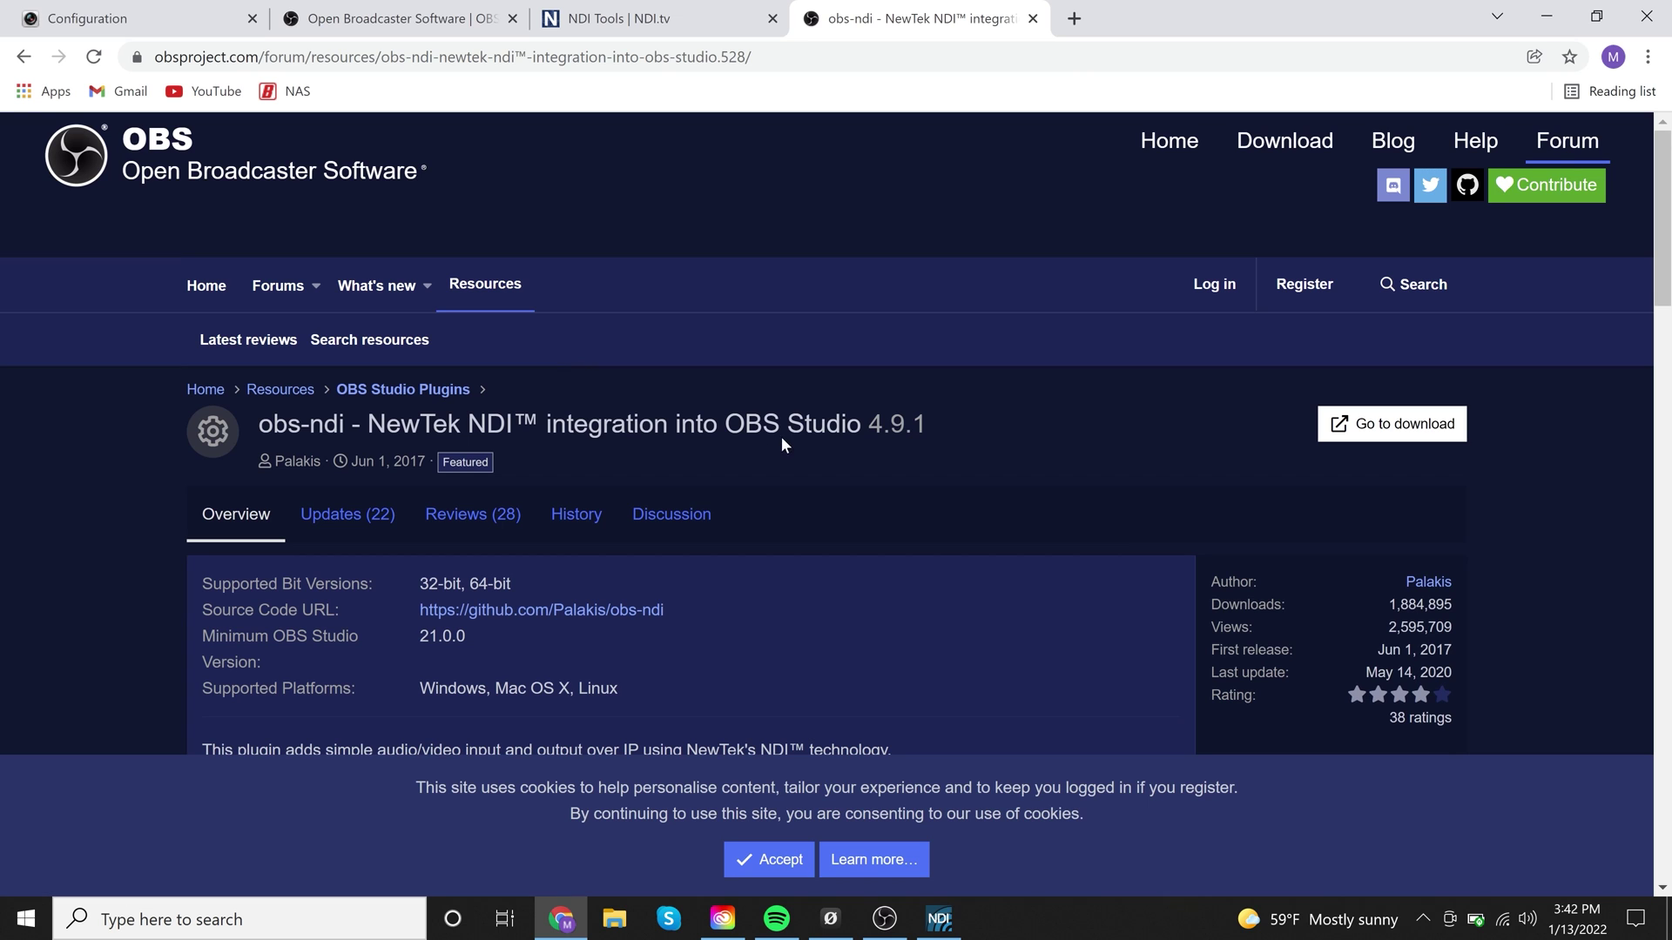
pyautogui.scroll(-1, 781, 436)
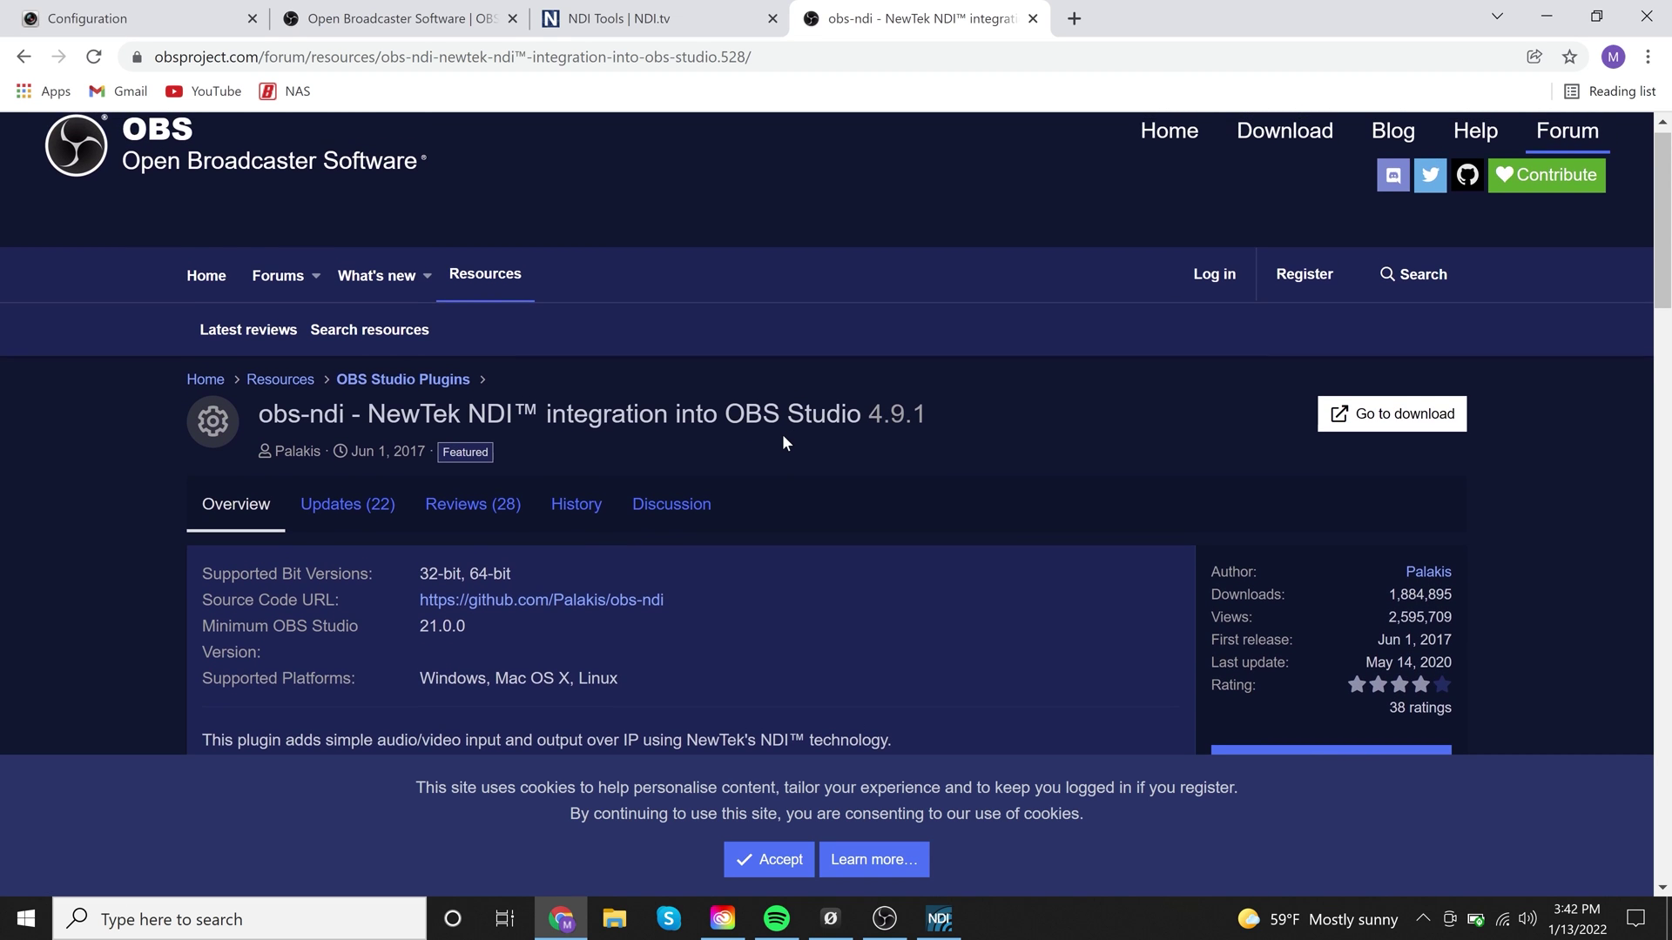
pyautogui.scroll(-1, 782, 435)
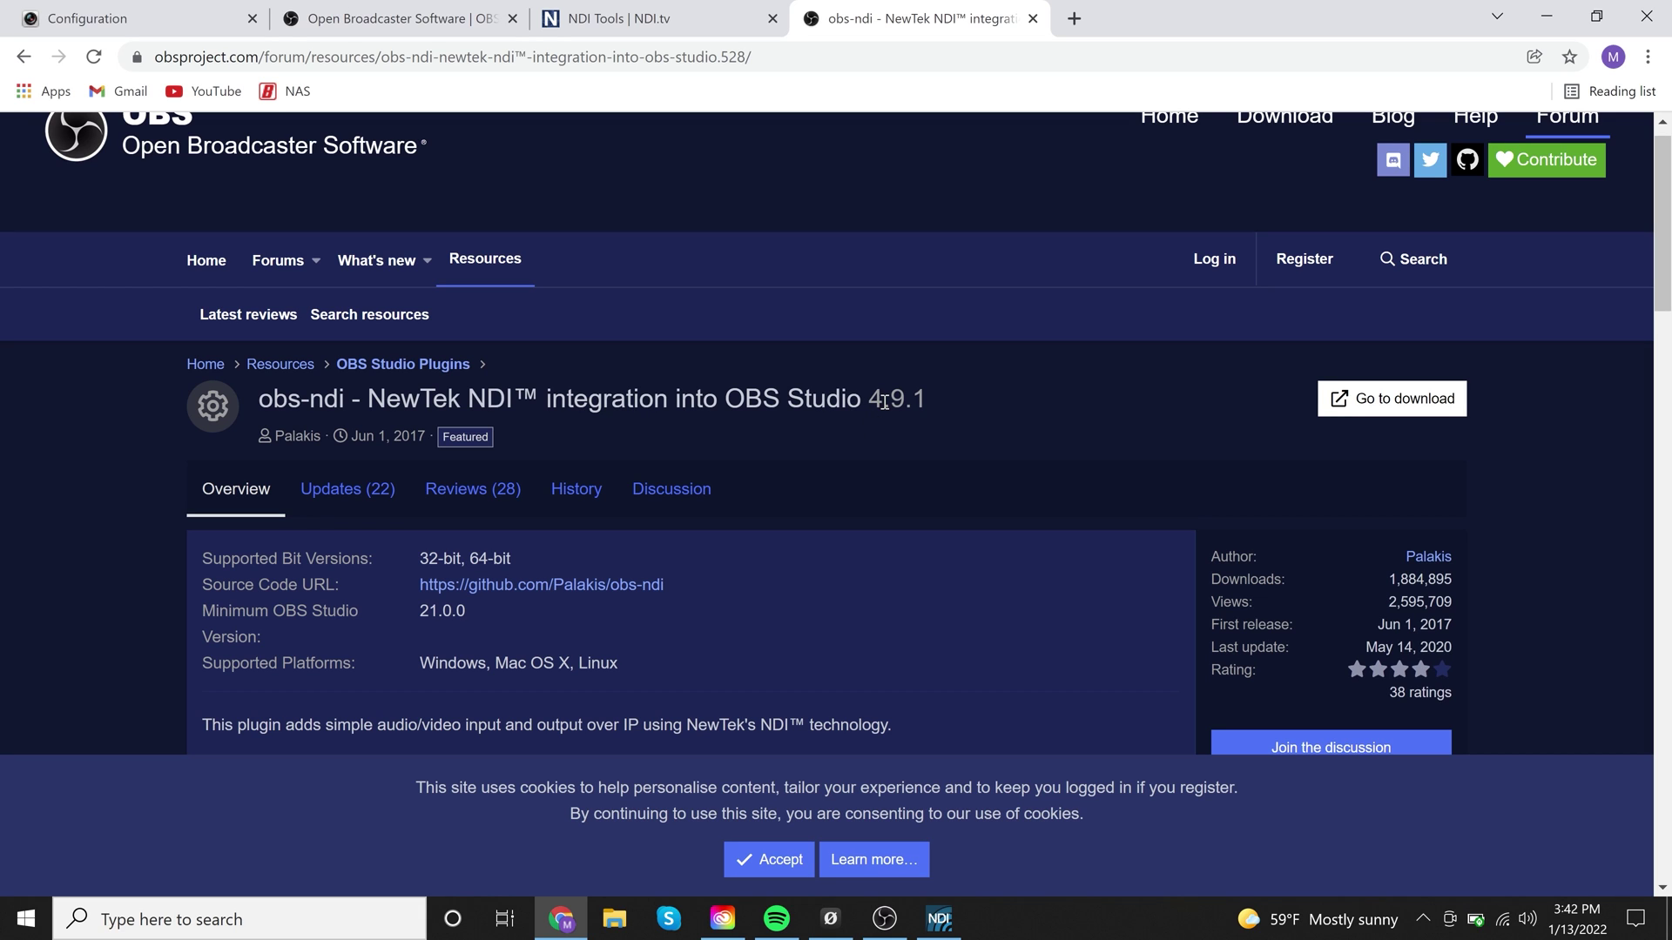
pyautogui.click(1376, 396)
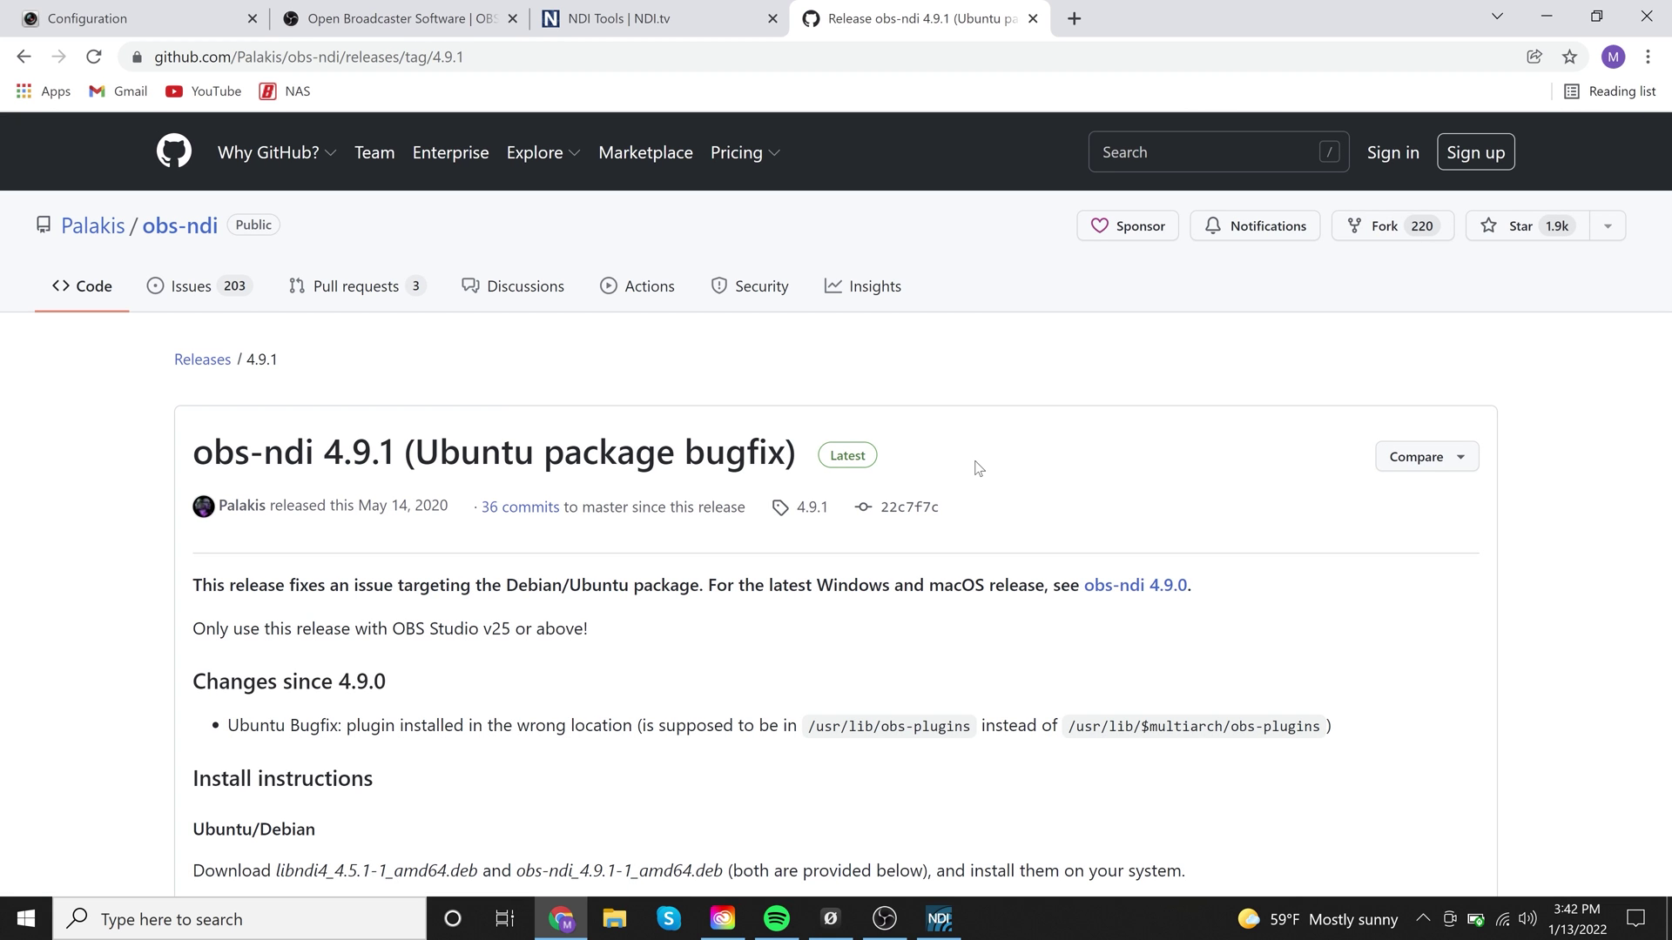
pyautogui.scroll(-1, 978, 469)
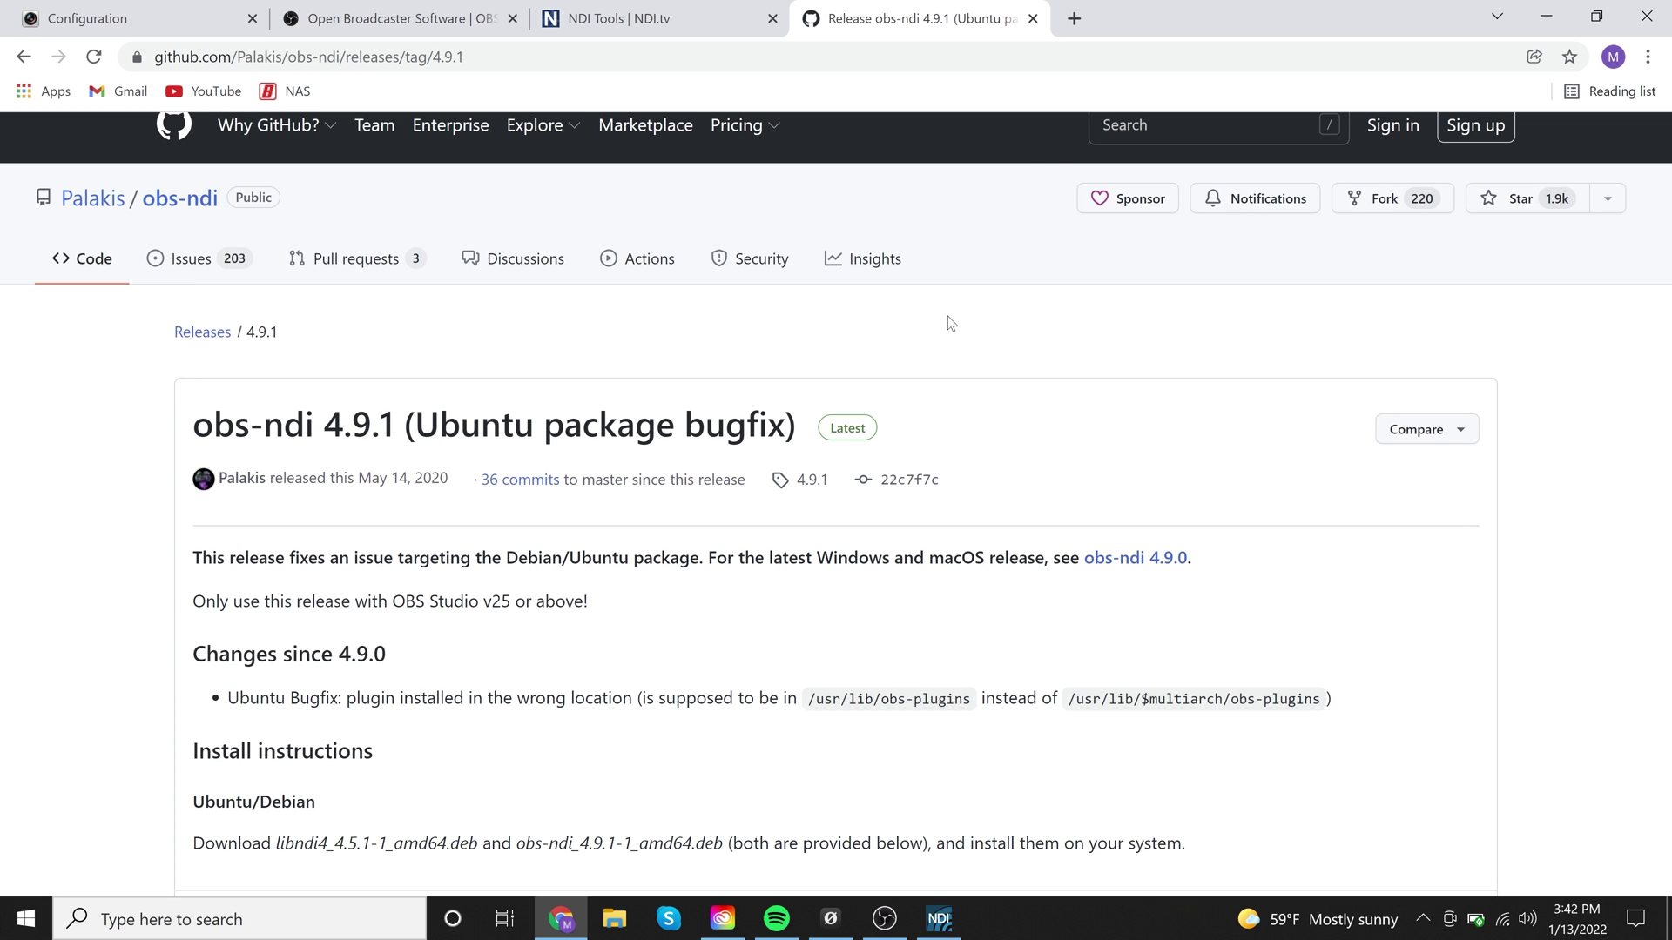
# Launch a second OBS Studio (64bit) instance from the taskbar, bypassing the already-running warning
pyautogui.rightClick(884, 924)
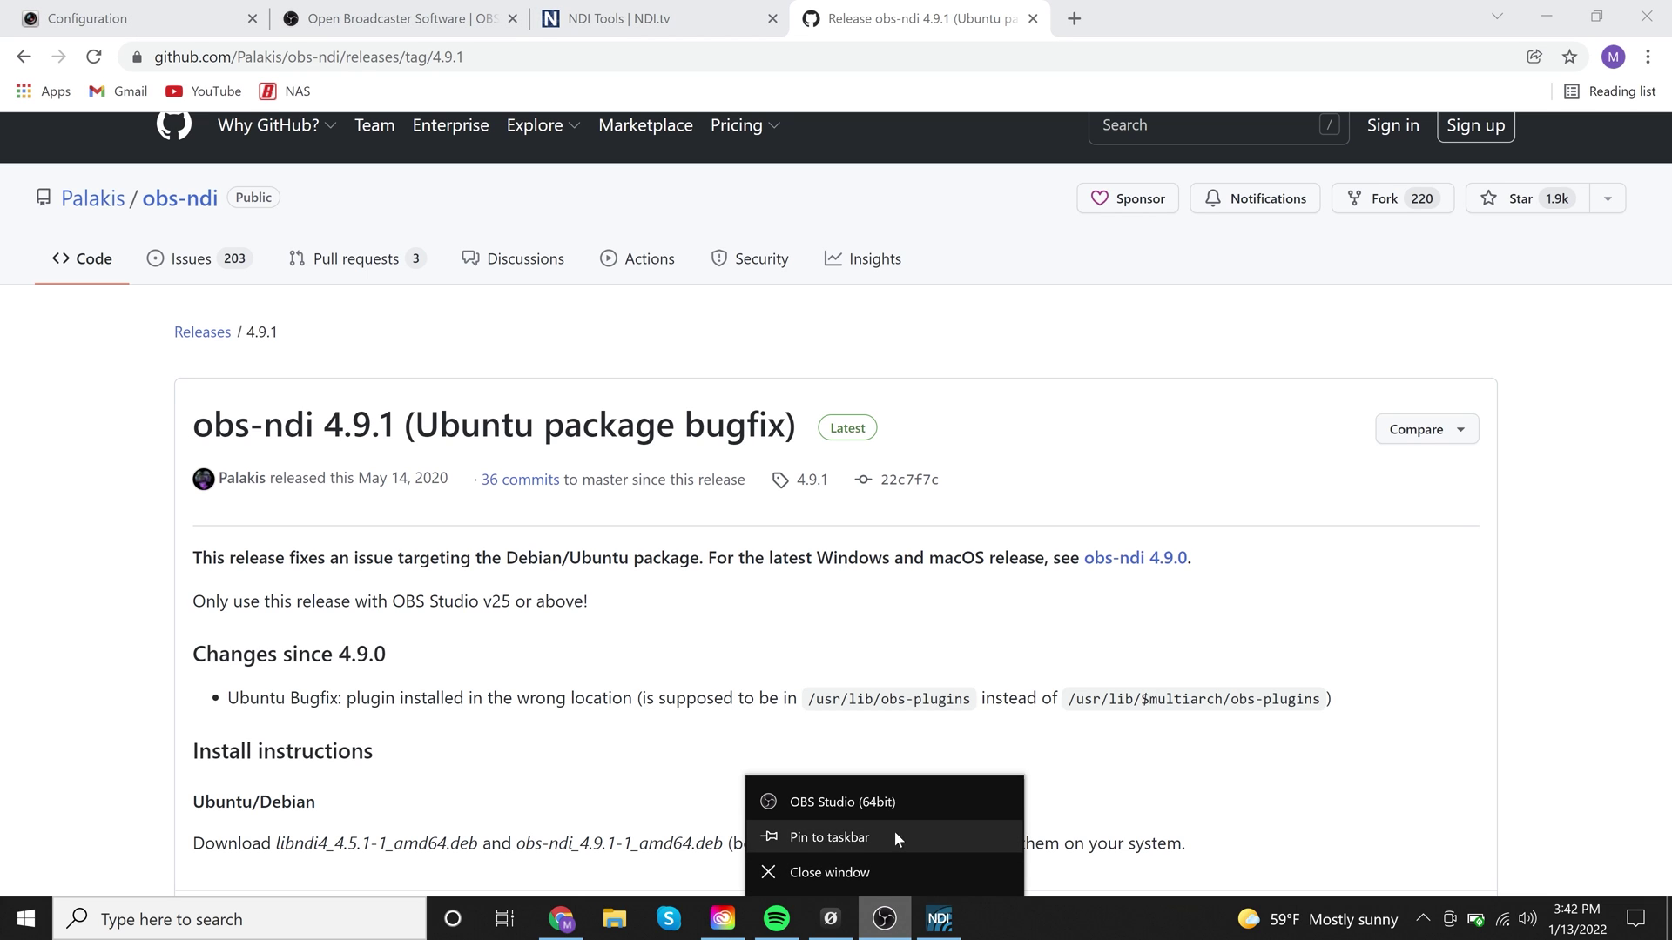
pyautogui.rightClick(906, 807)
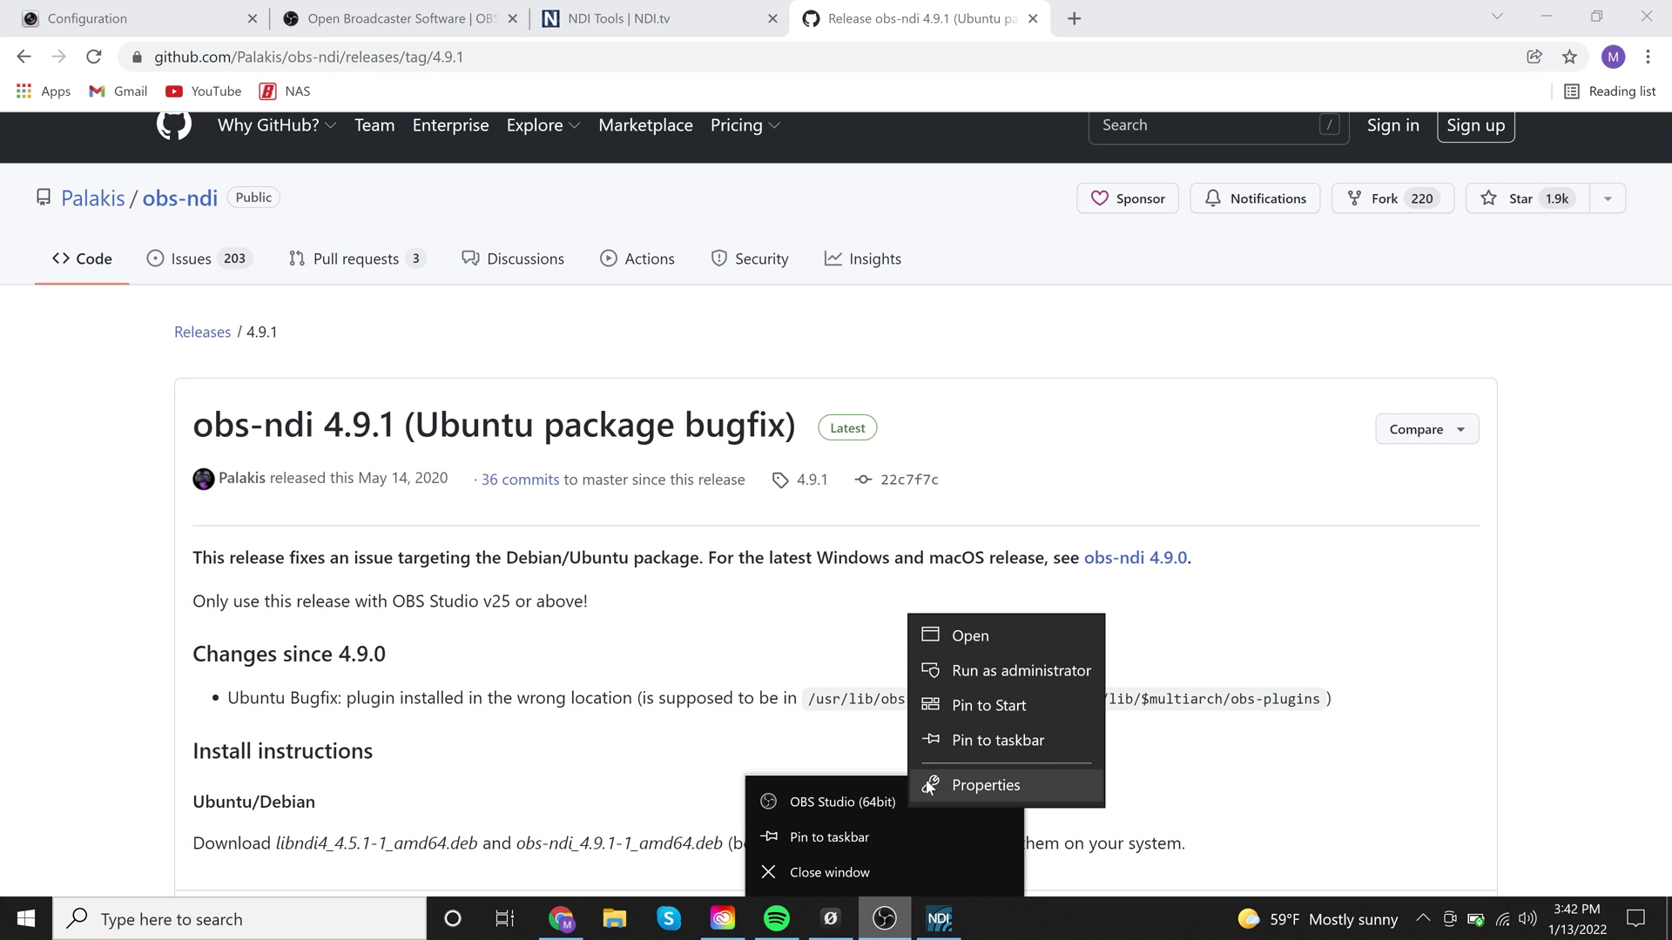
pyautogui.click(997, 628)
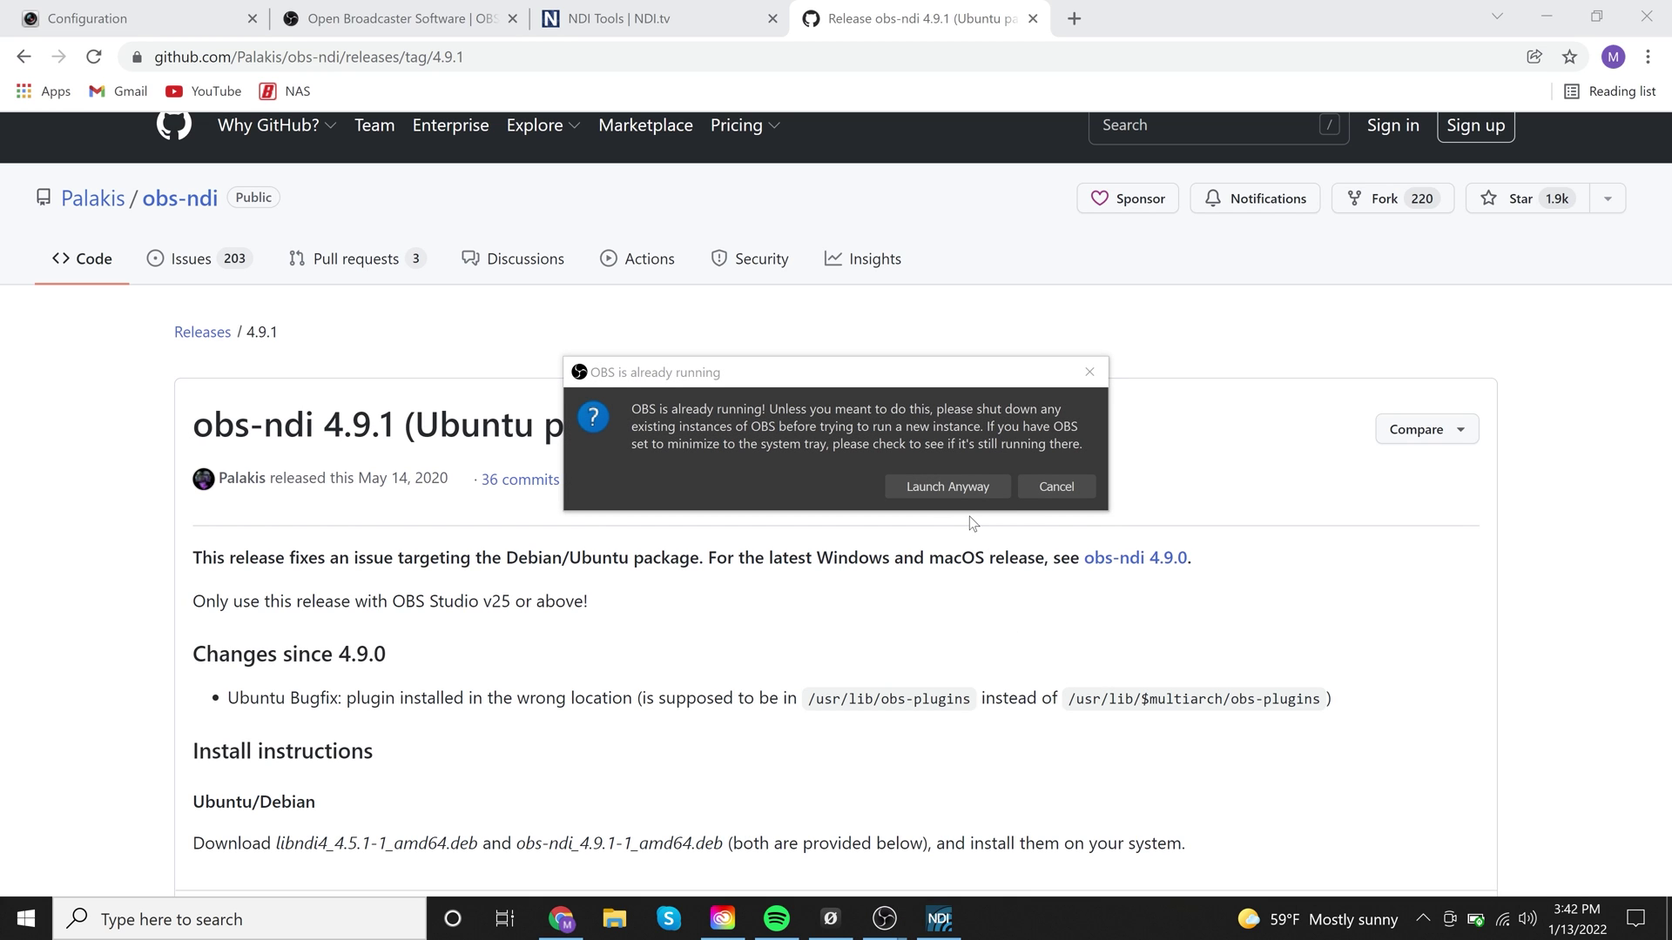
pyautogui.click(969, 489)
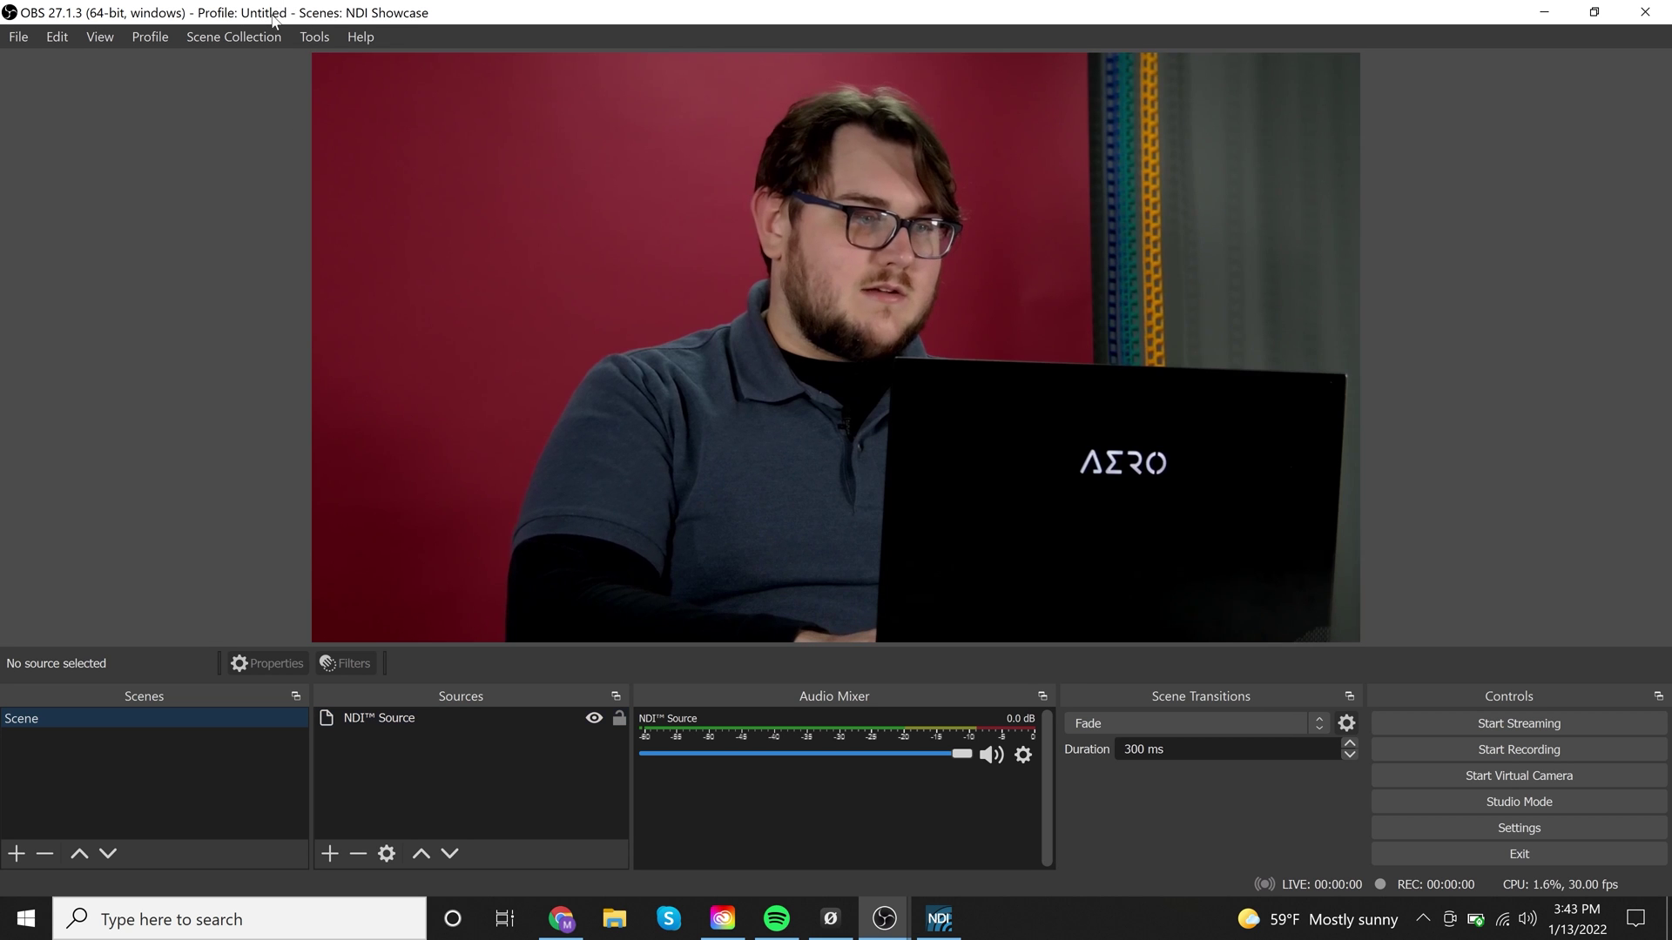
# Add a new scene collection called 'NDI Setup' from the Scene Collection menu
pyautogui.click(257, 40)
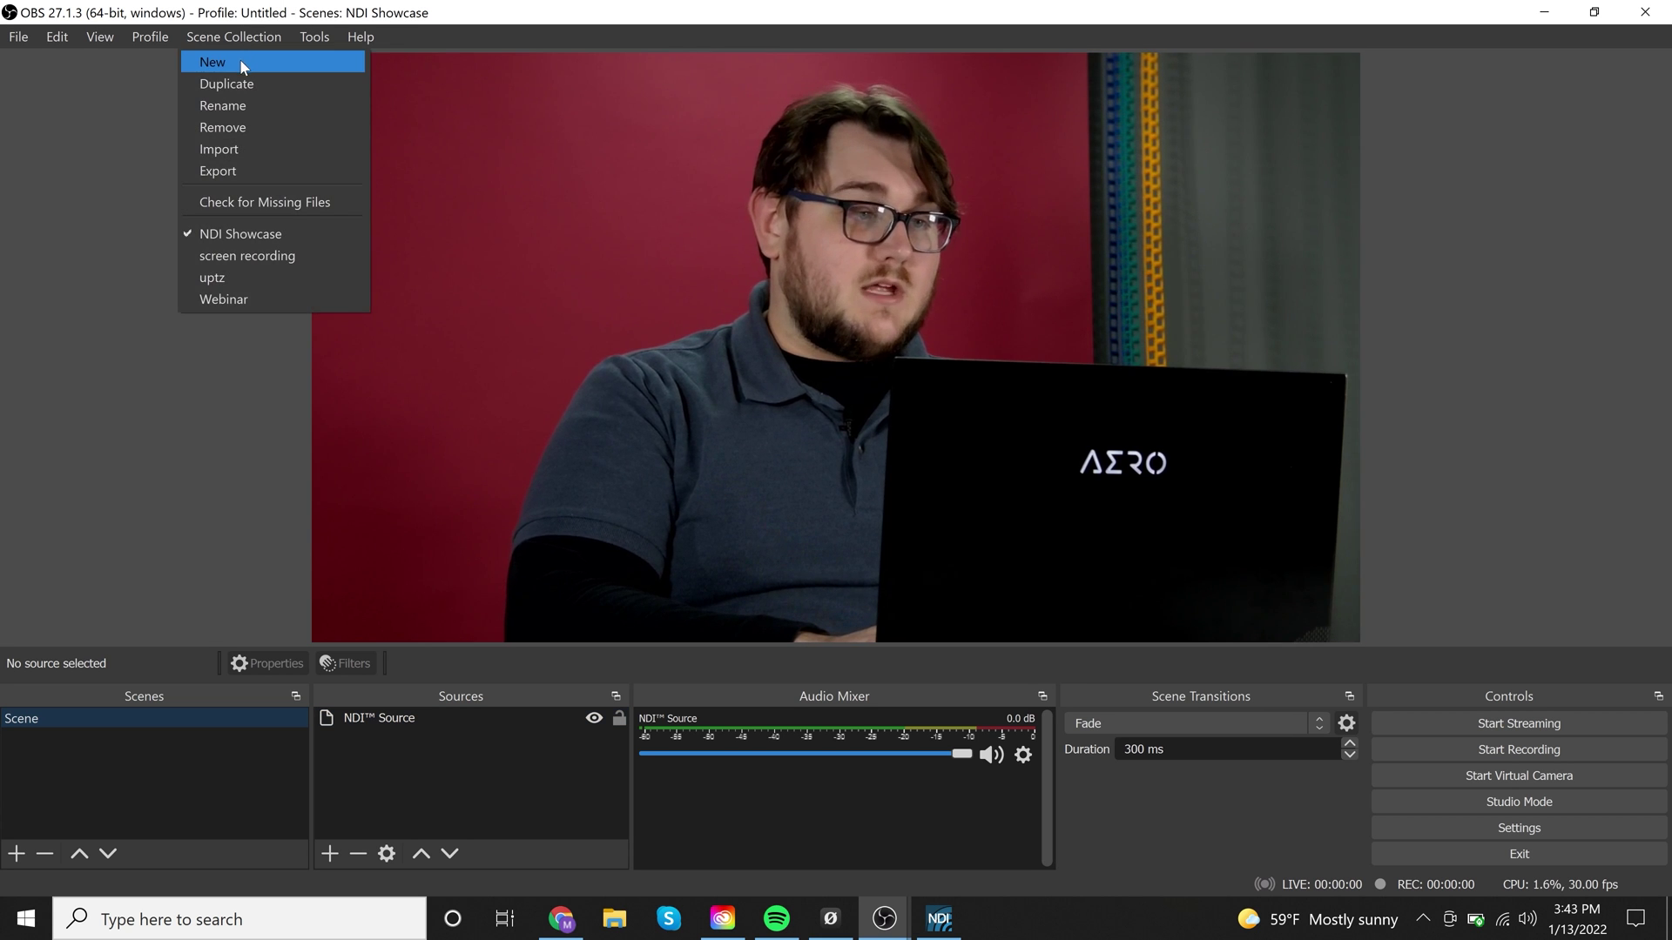
pyautogui.click(238, 60)
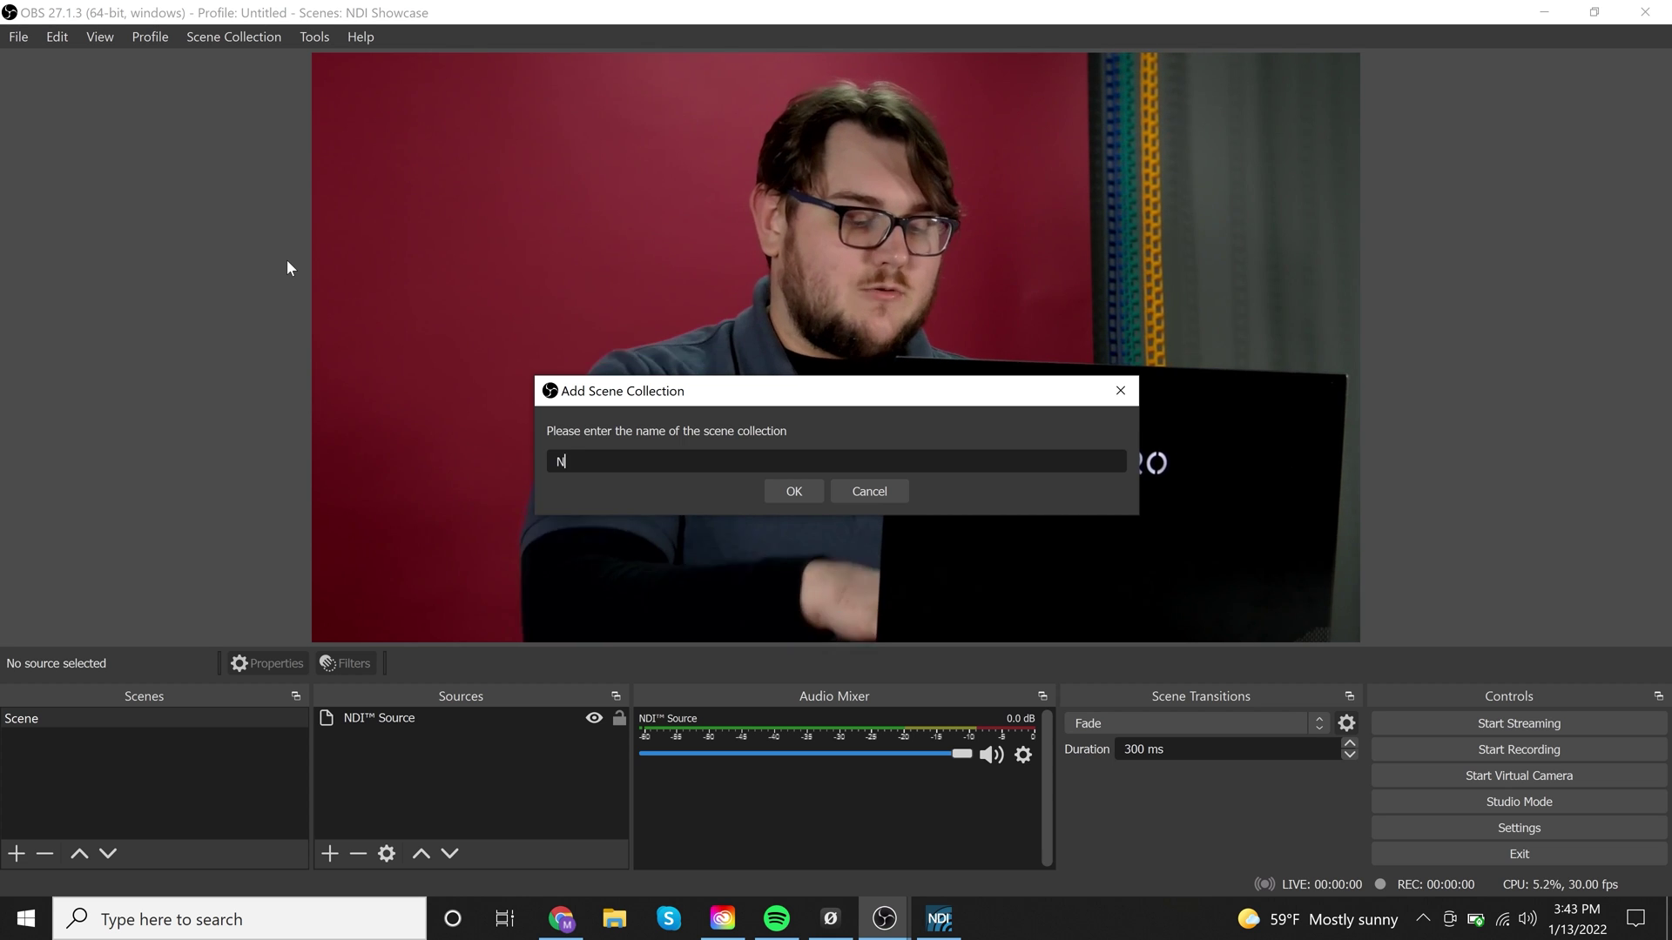
pyautogui.write('NDI Setup')
pyautogui.press('Return')
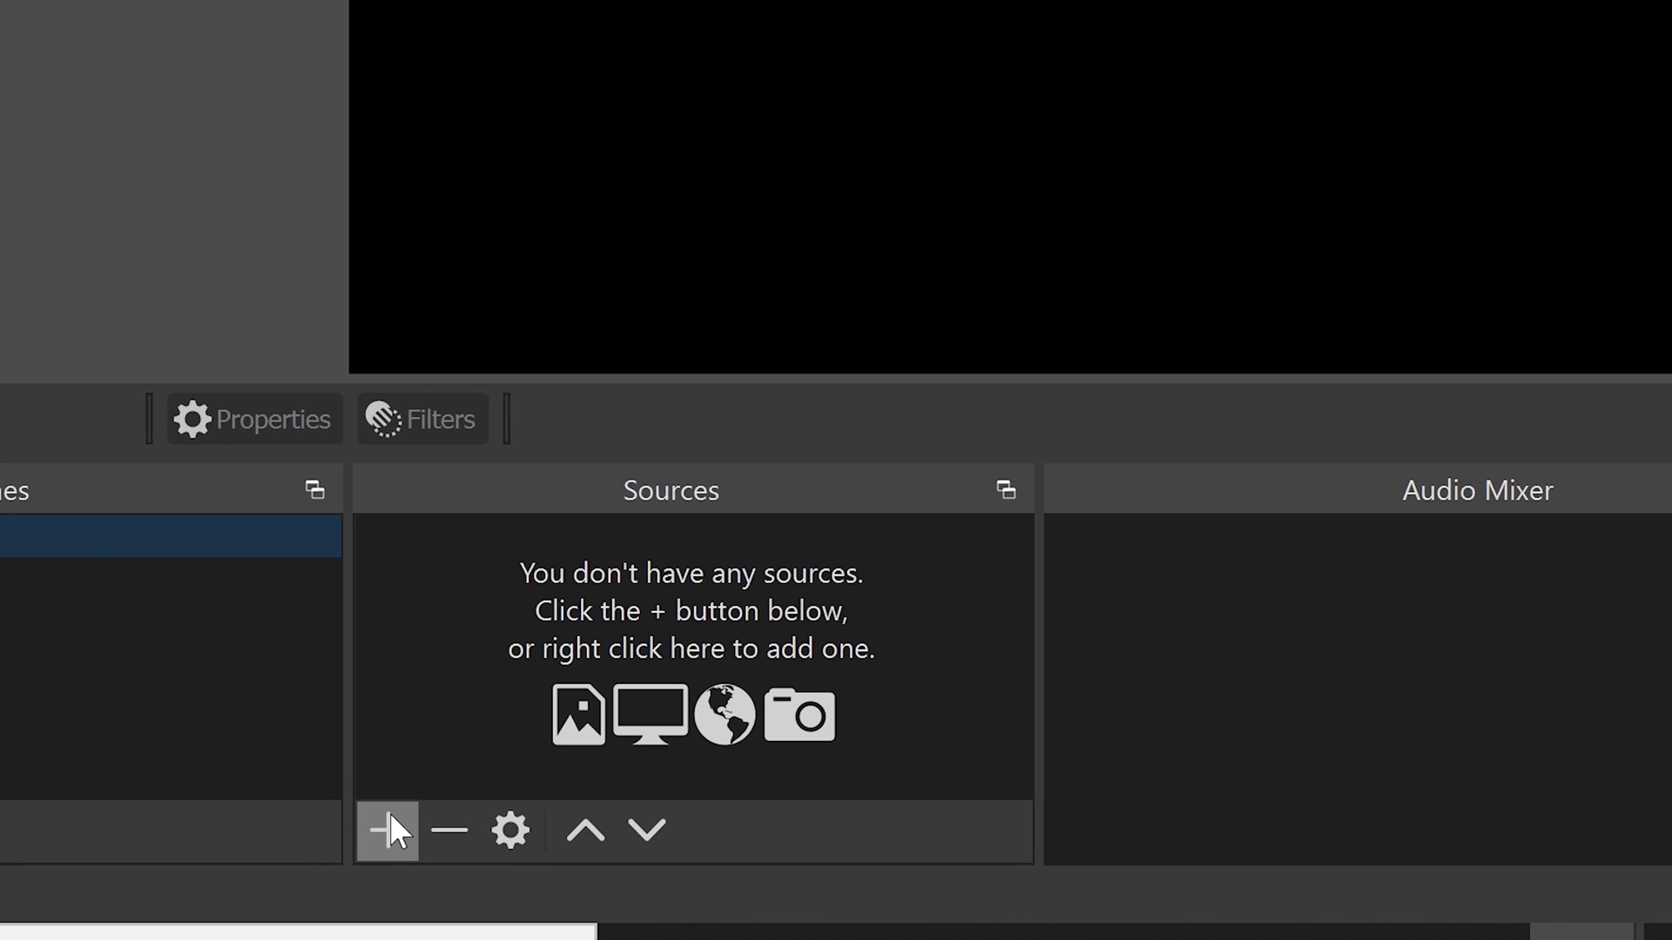
# Add an NDI™ Source to the scene, keeping its default name
pyautogui.click(391, 816)
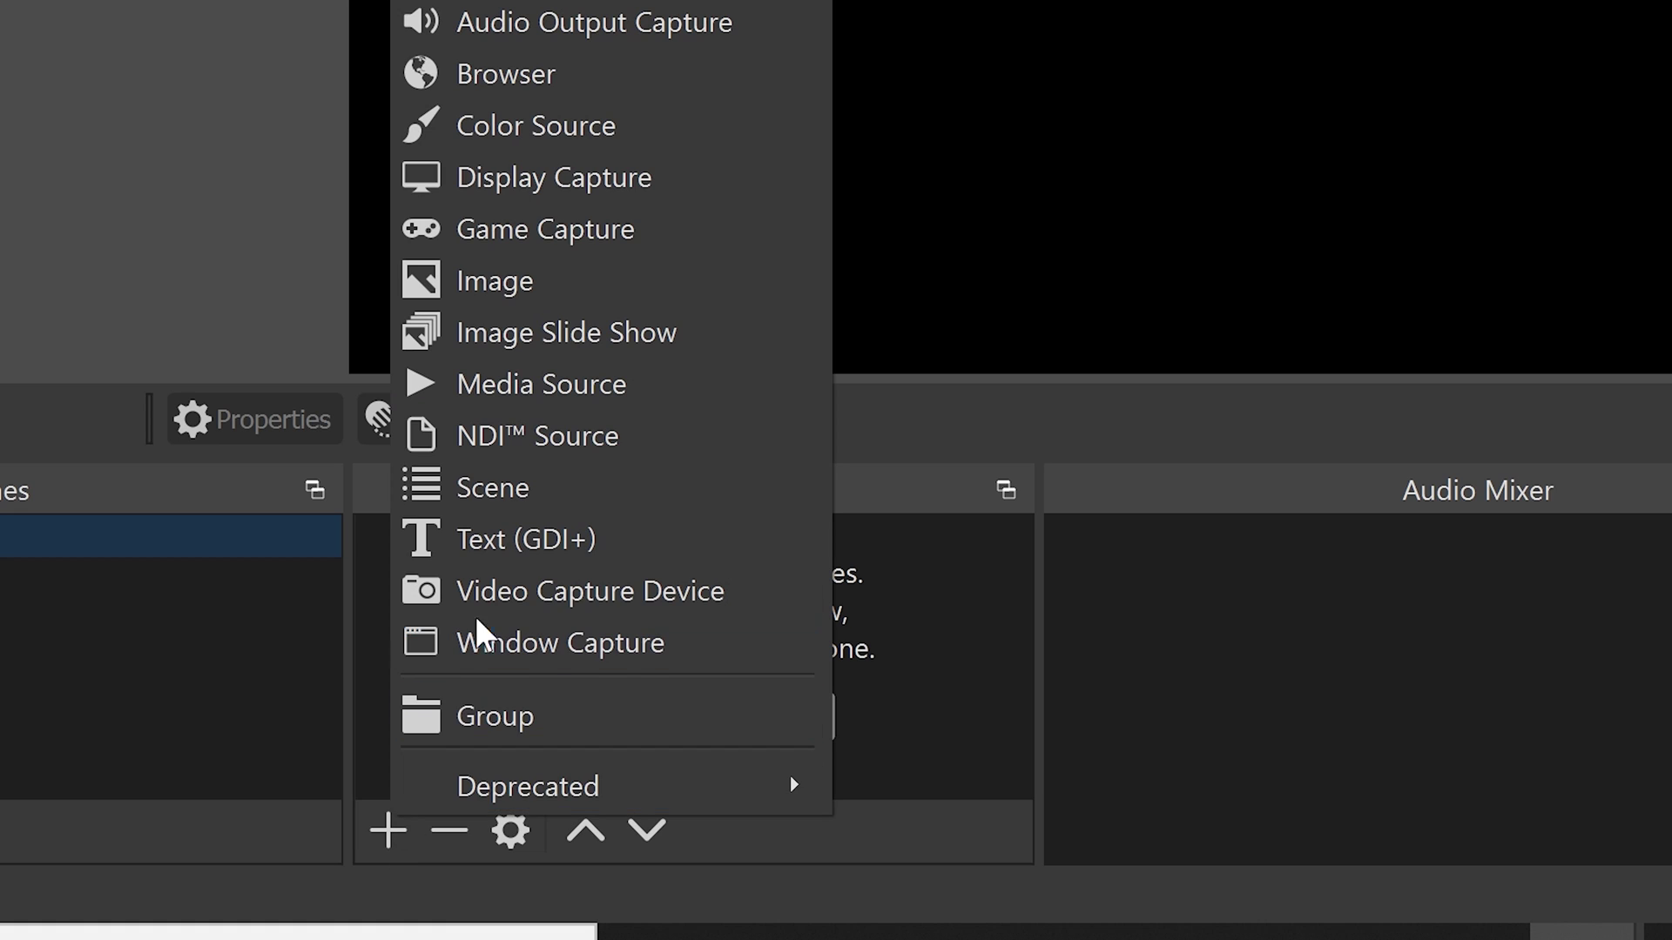
pyautogui.click(564, 431)
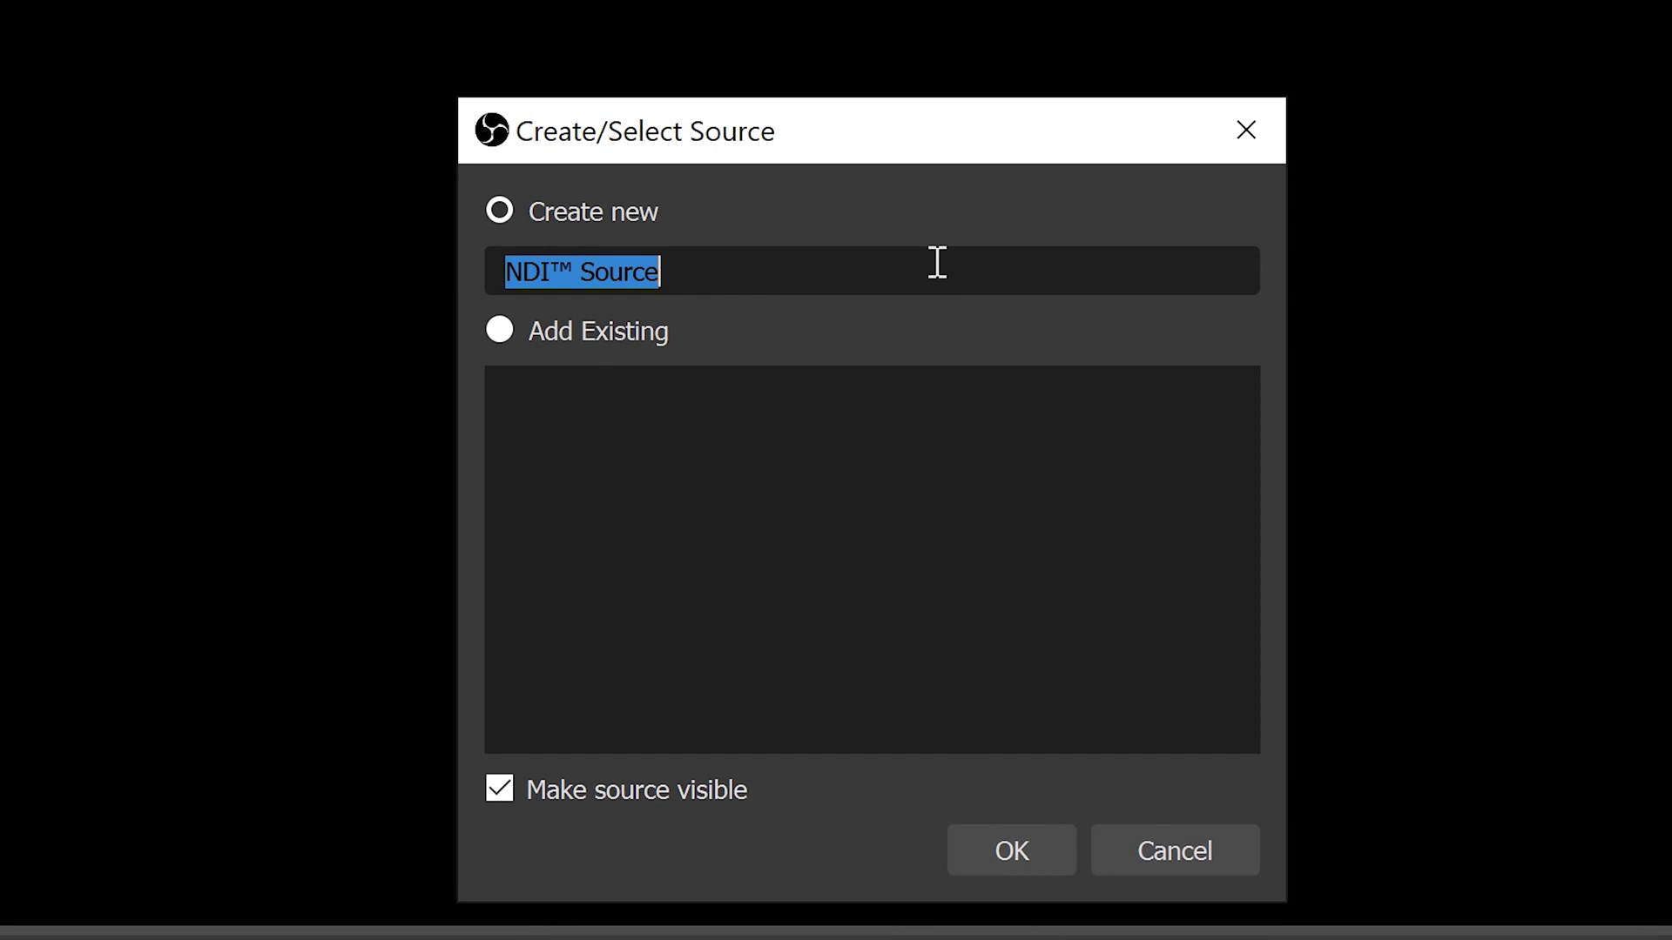
pyautogui.click(976, 838)
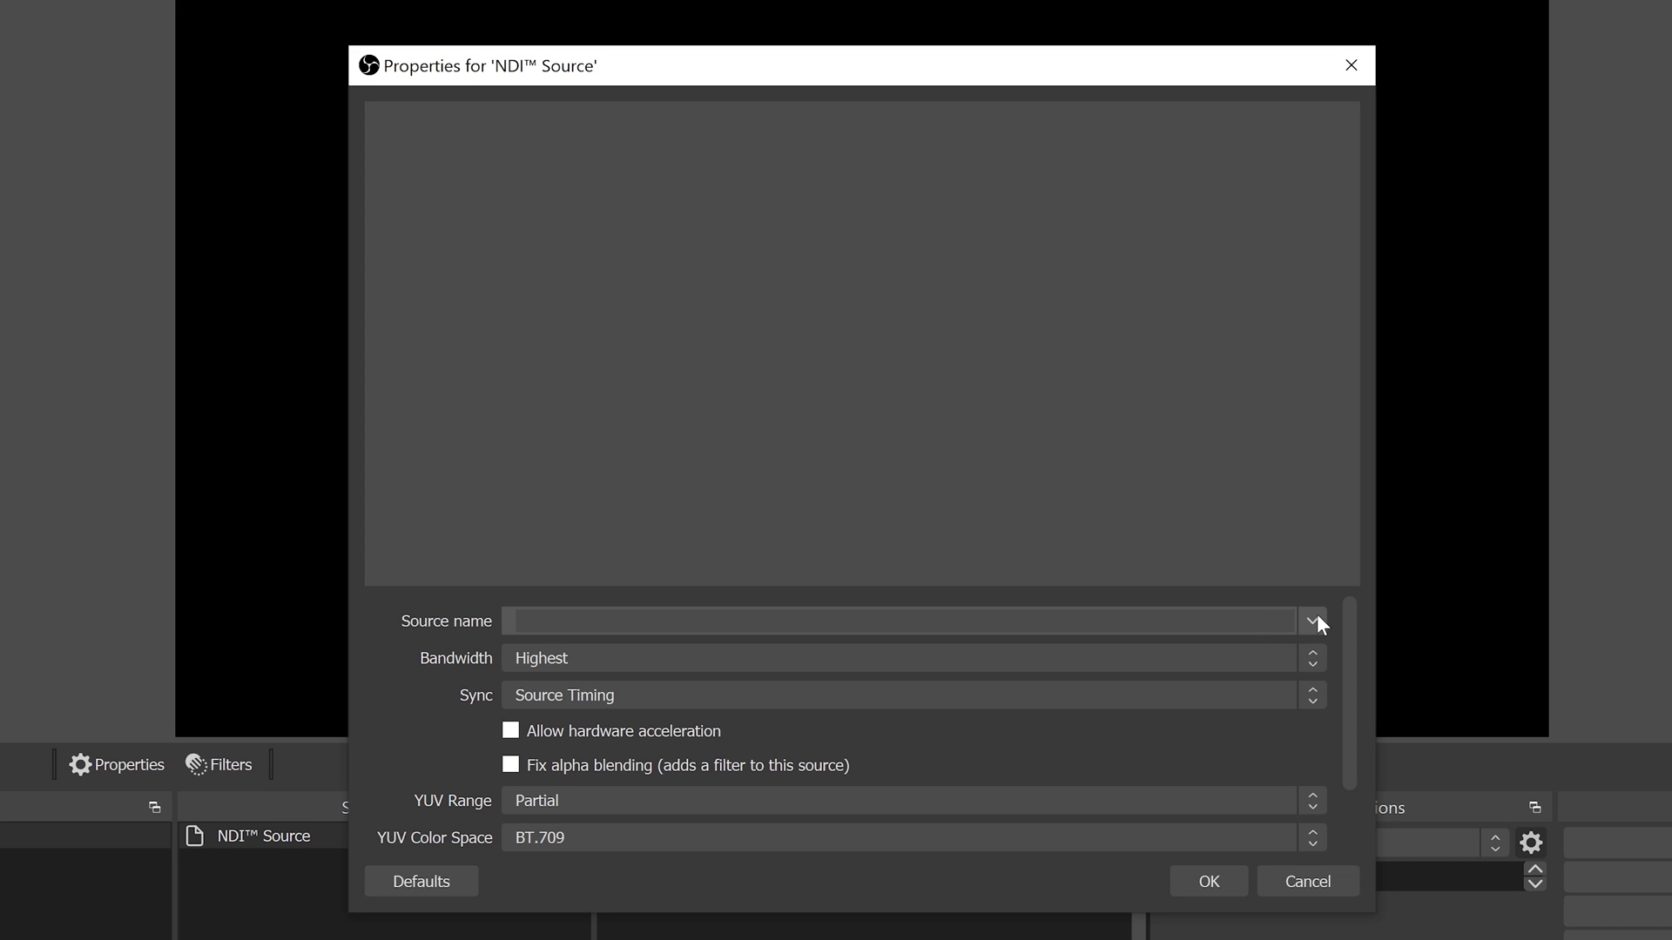
pyautogui.click(1313, 620)
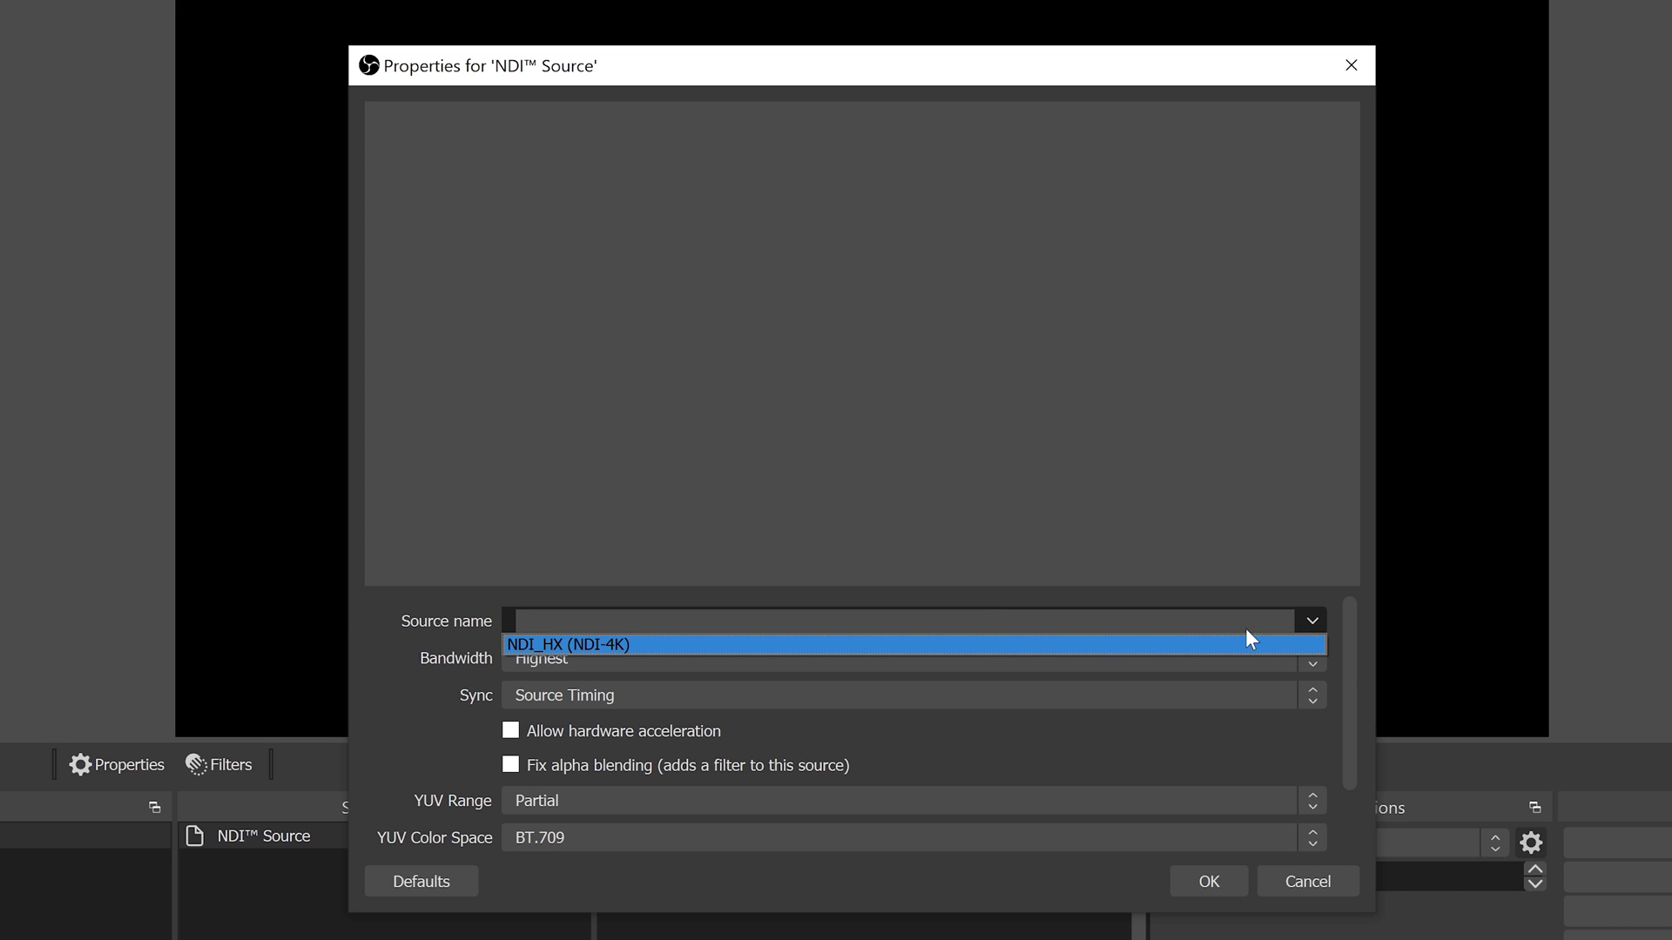
pyautogui.click(1205, 642)
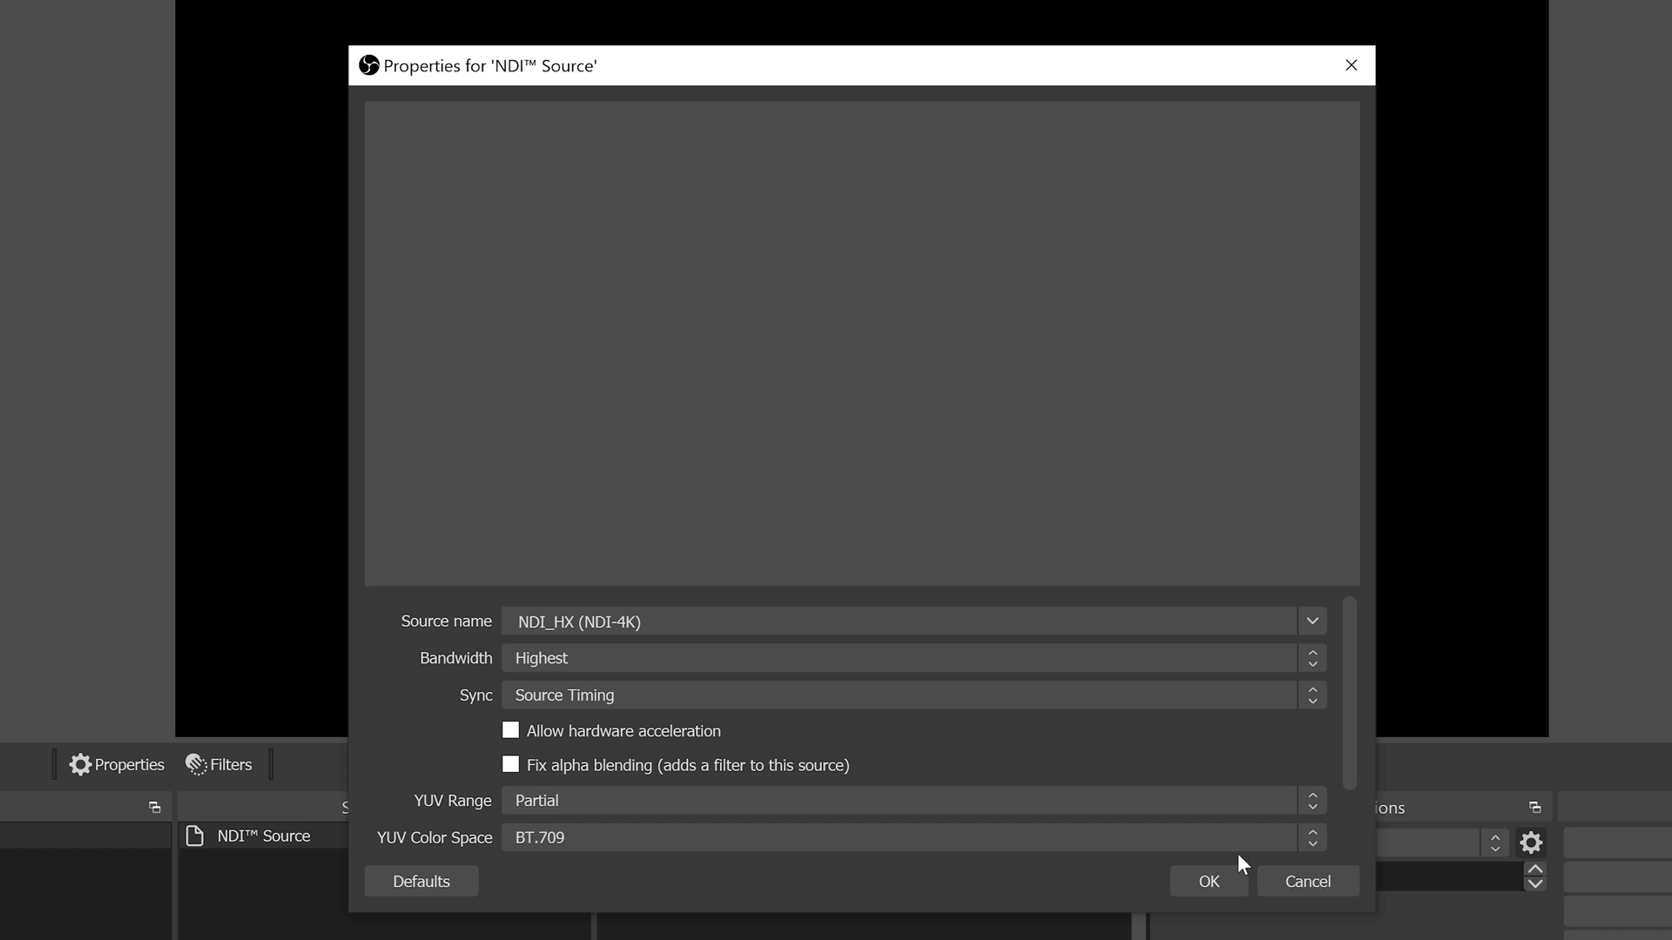
pyautogui.click(1222, 880)
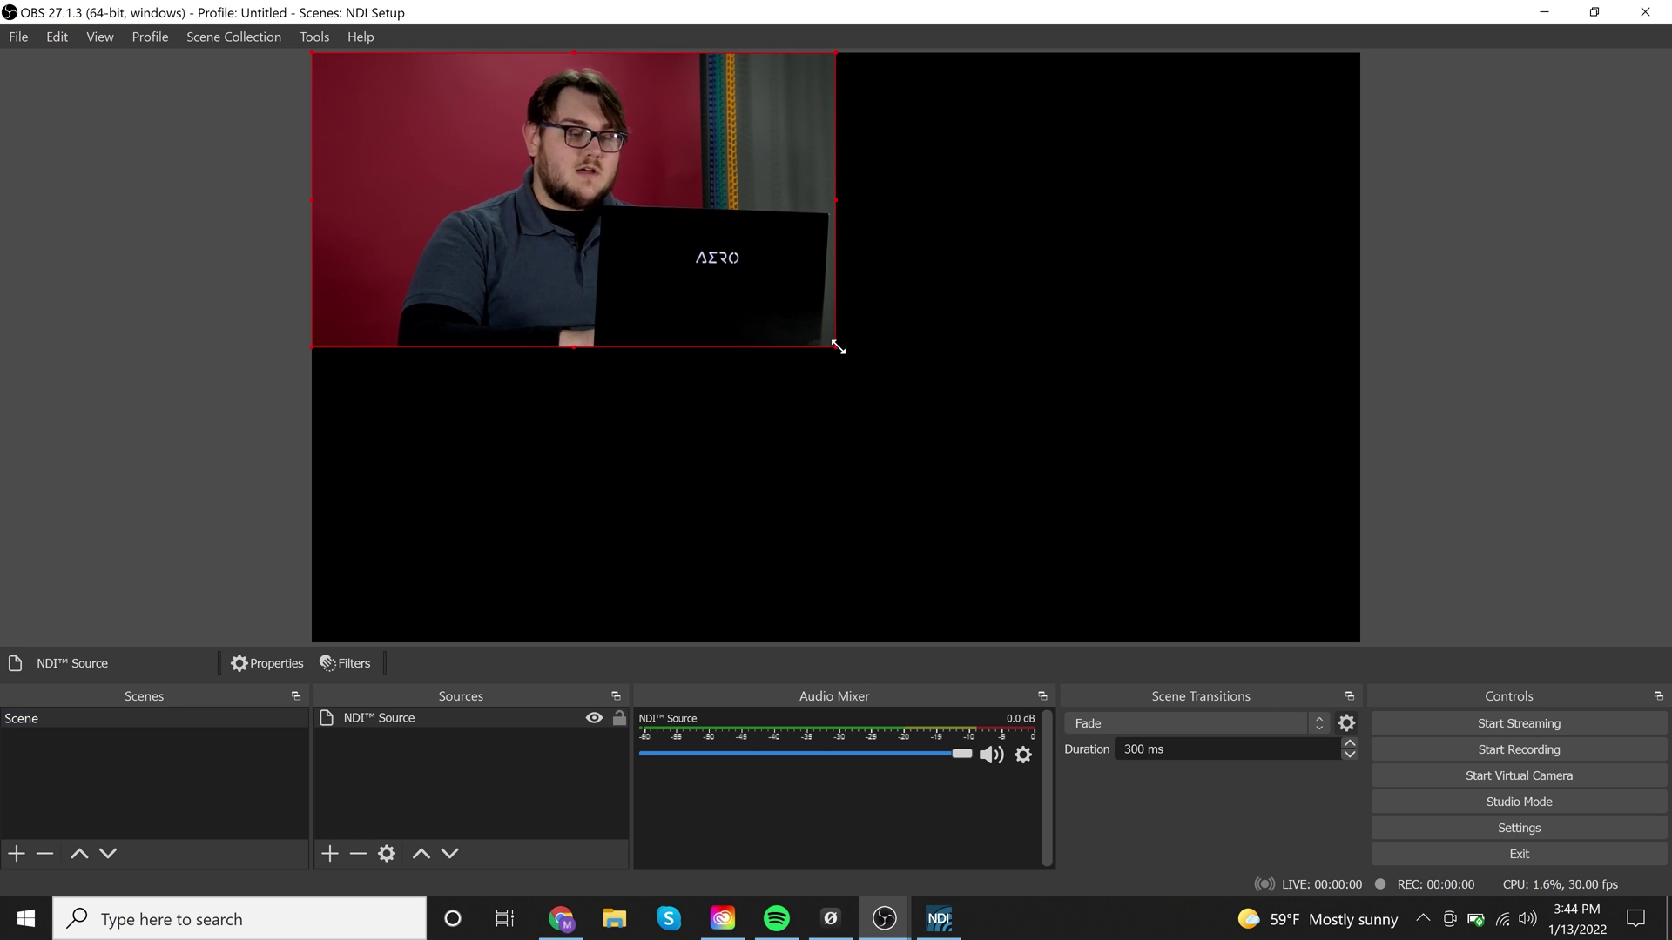
pyautogui.moveTo(838, 346); pyautogui.dragTo(1361, 467)
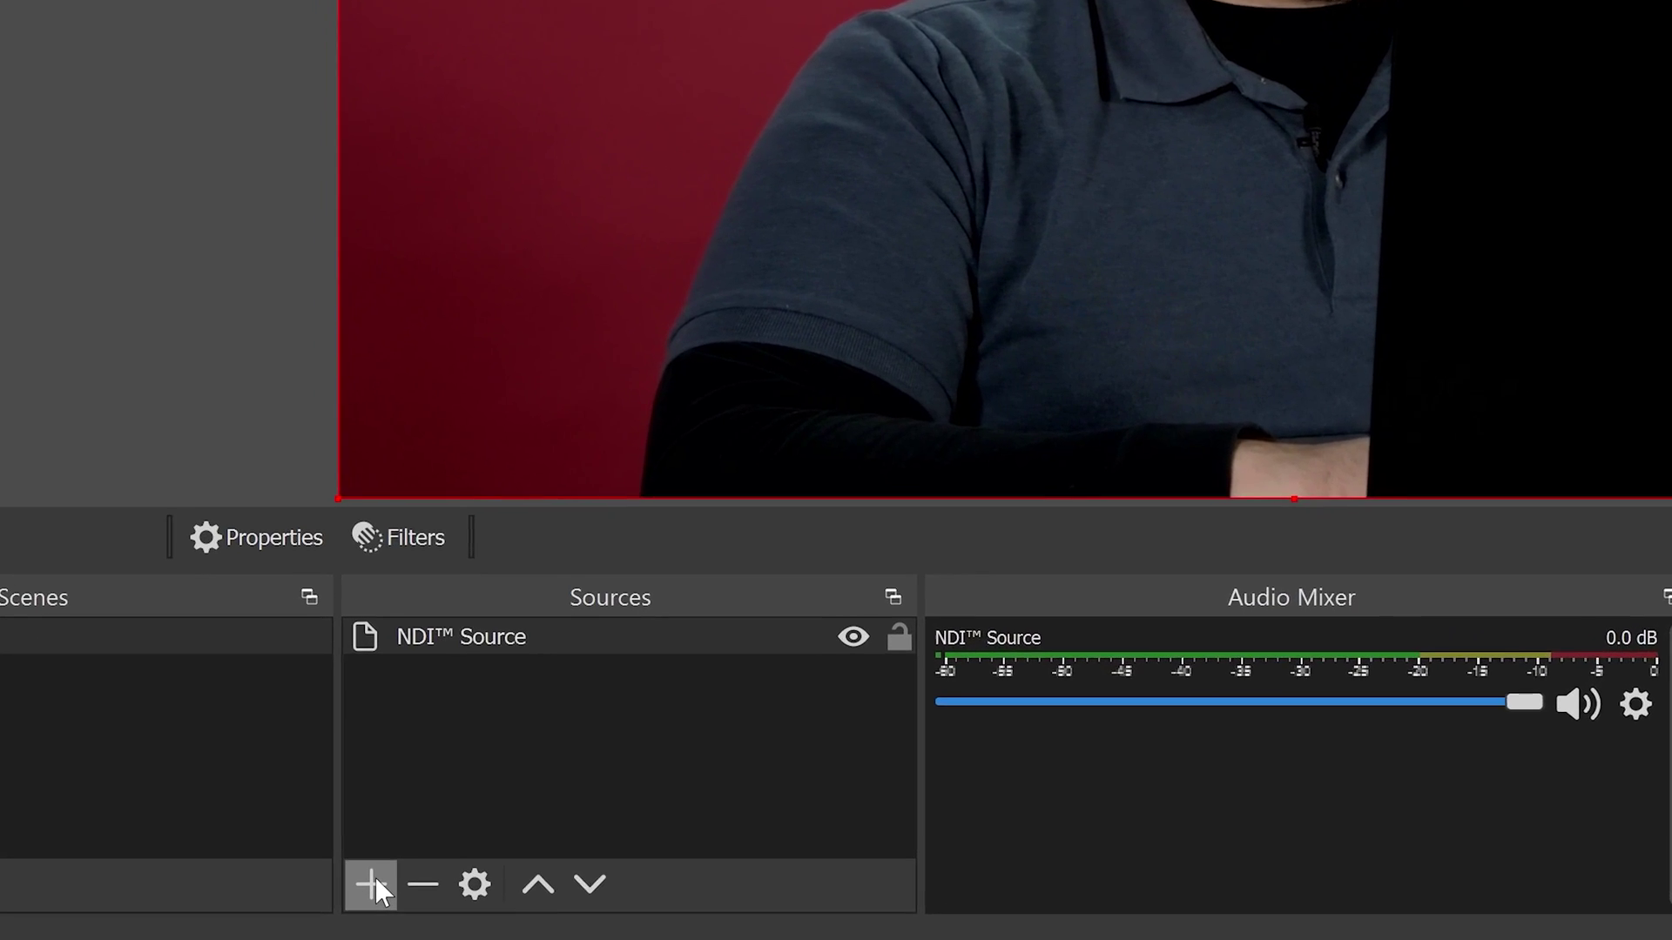
# Add an Audio Input Capture source with Device set to Microphone (Realtek(R) Audio)
pyautogui.click(373, 883)
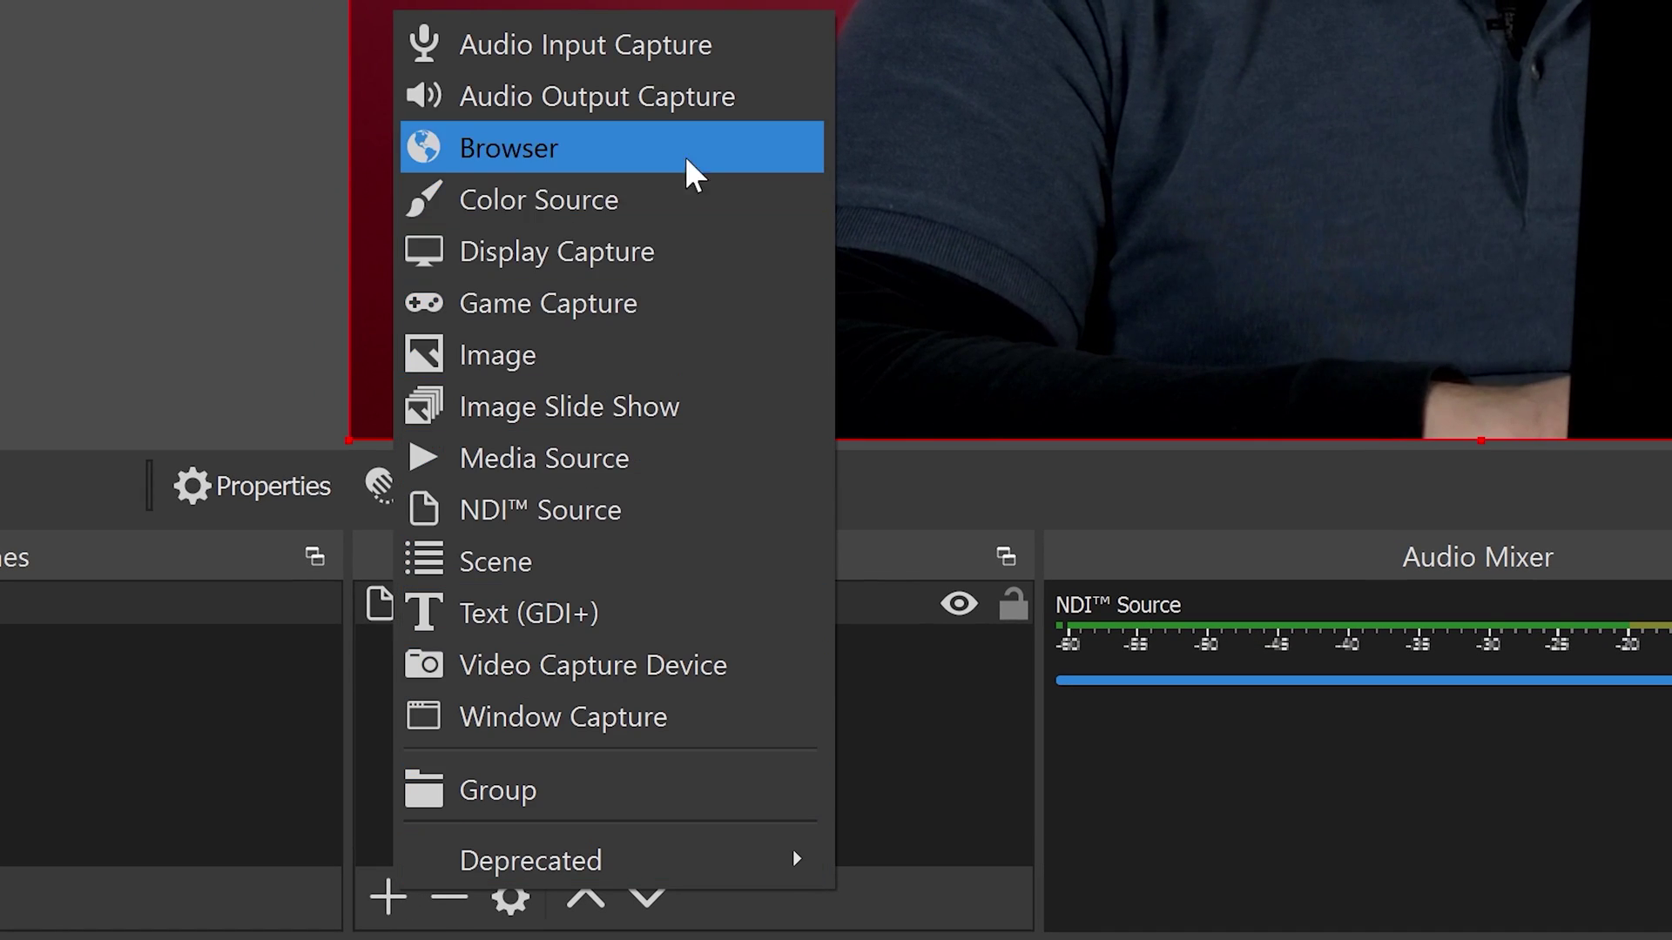
pyautogui.click(709, 39)
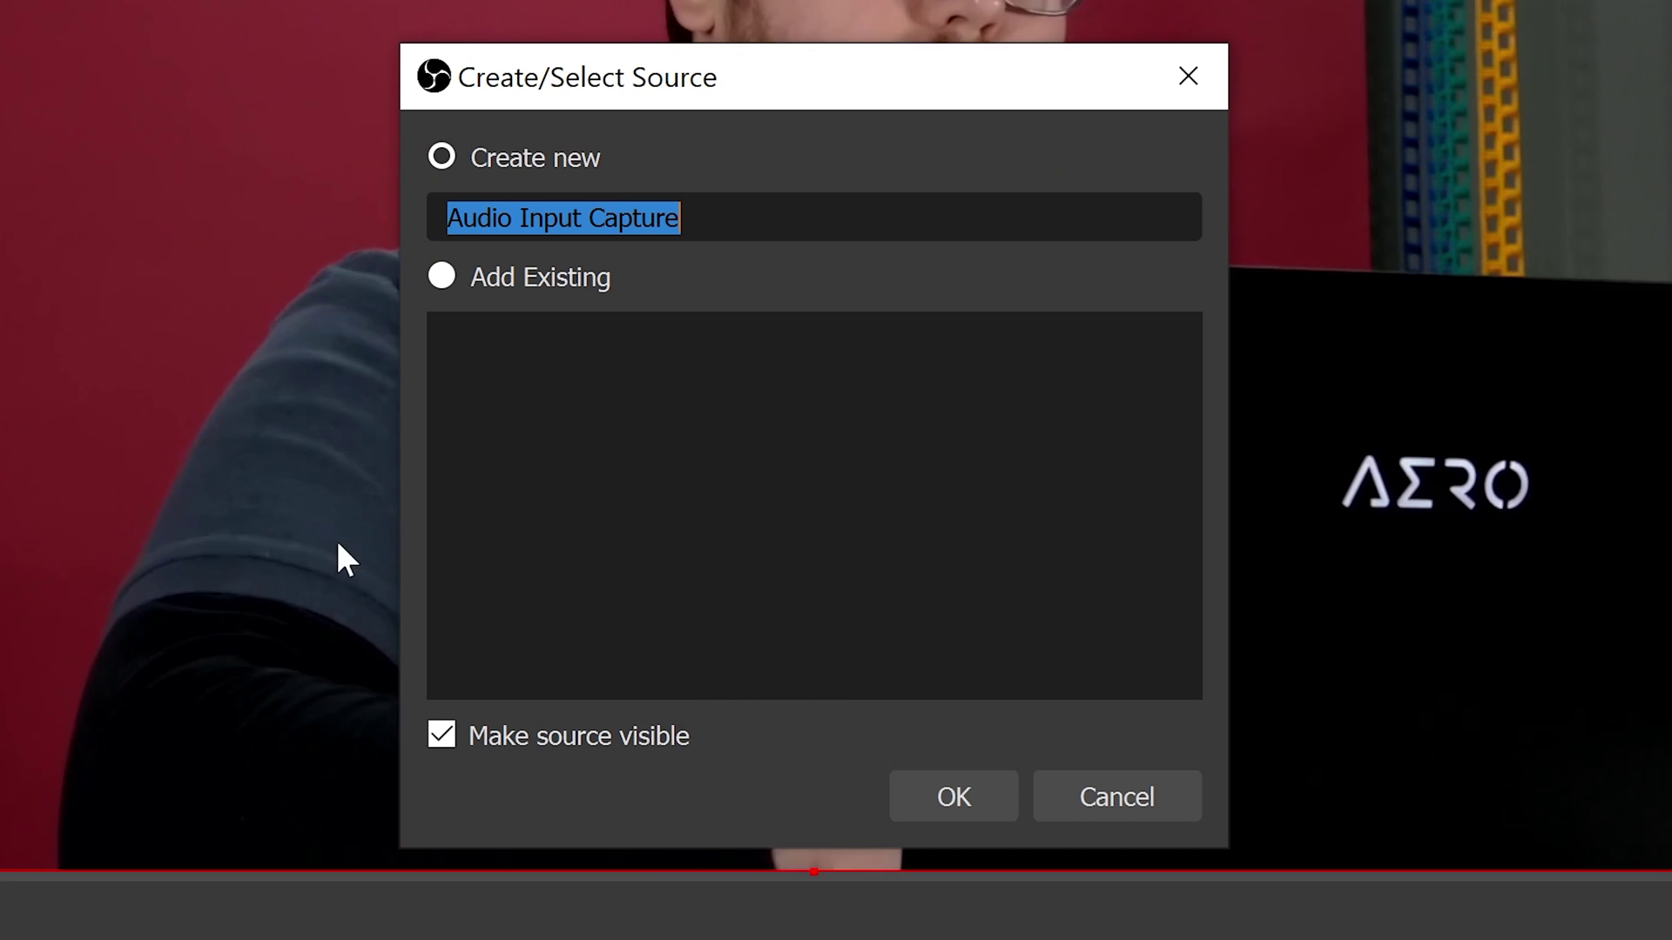
pyautogui.click(970, 792)
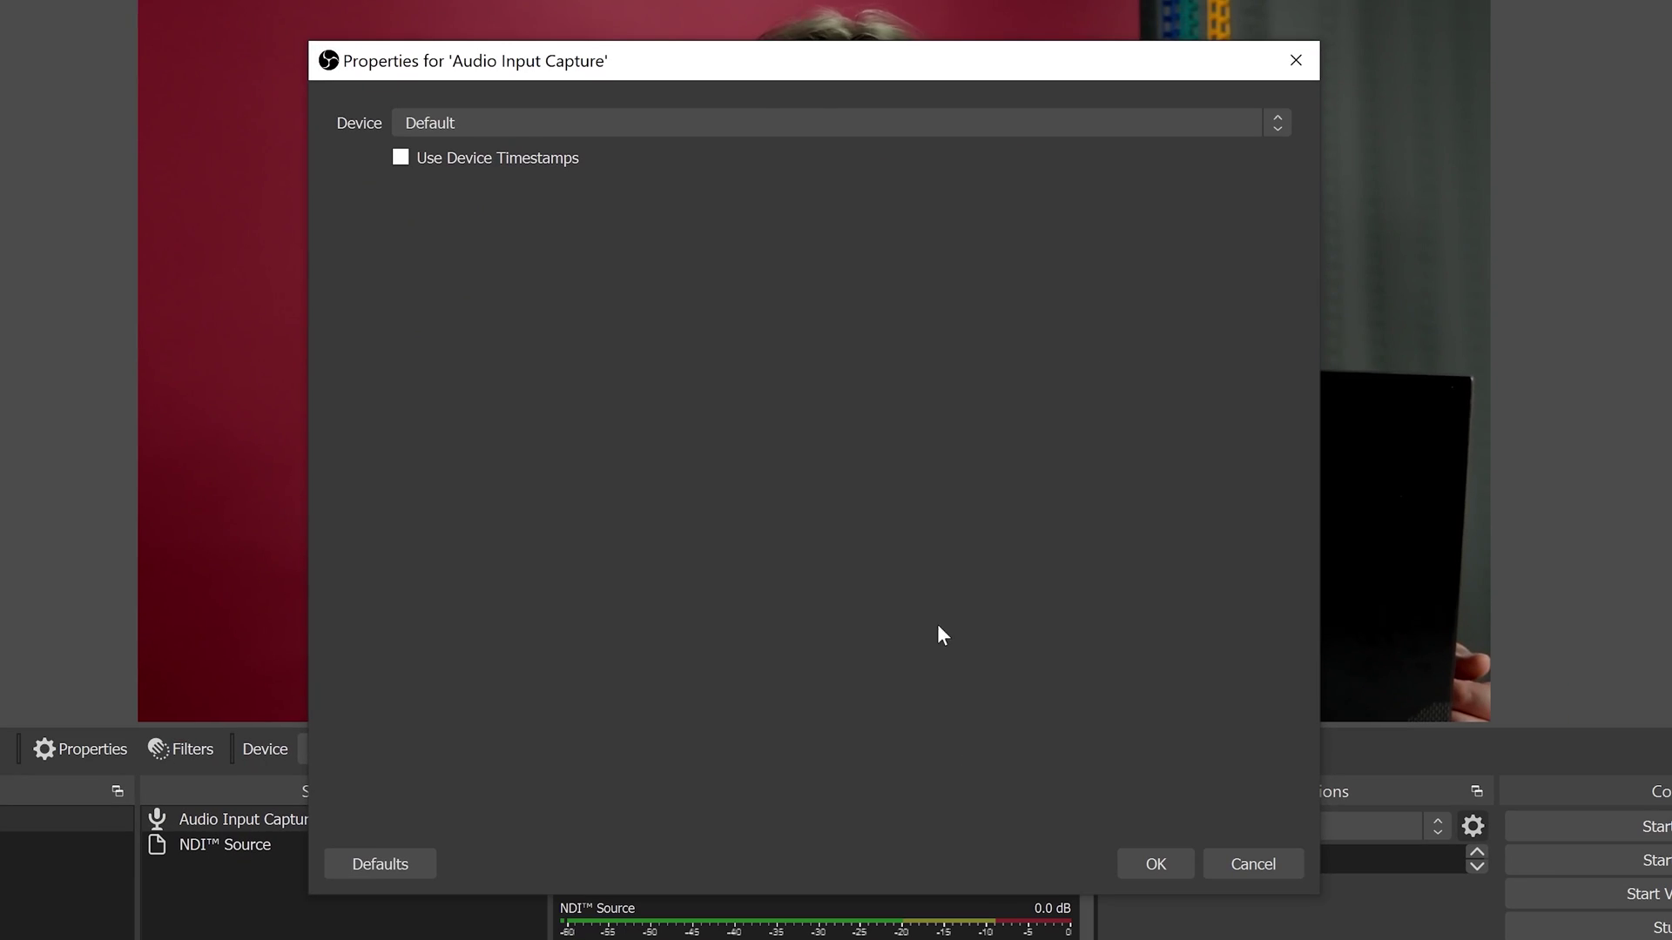
pyautogui.click(1277, 121)
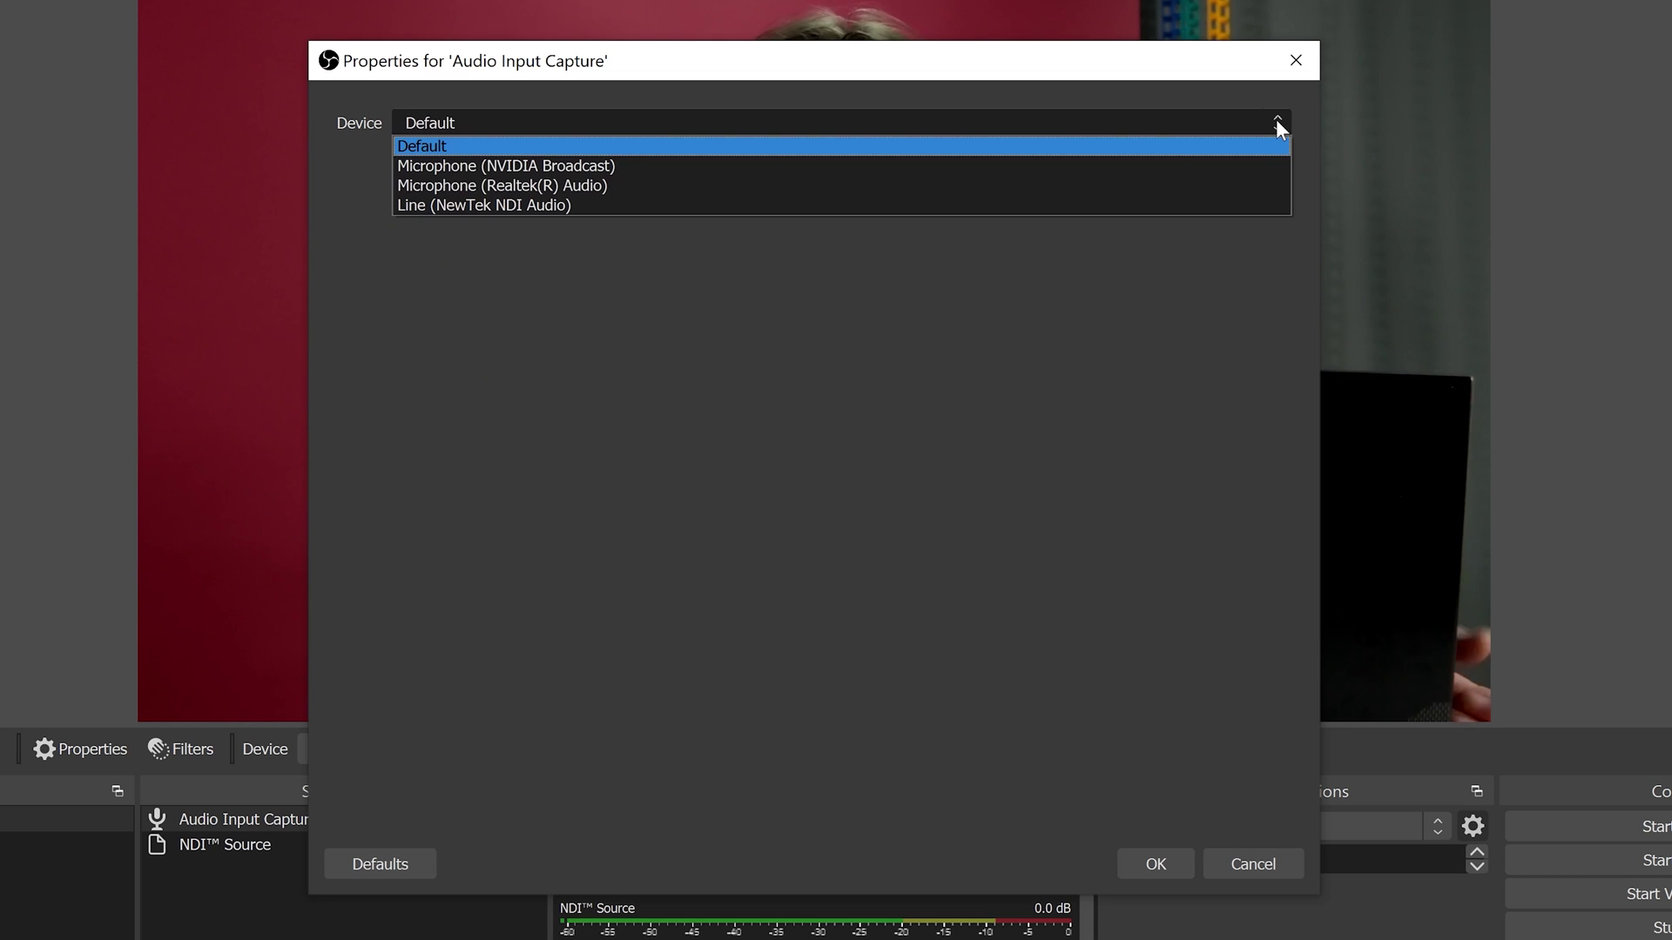
pyautogui.click(1223, 187)
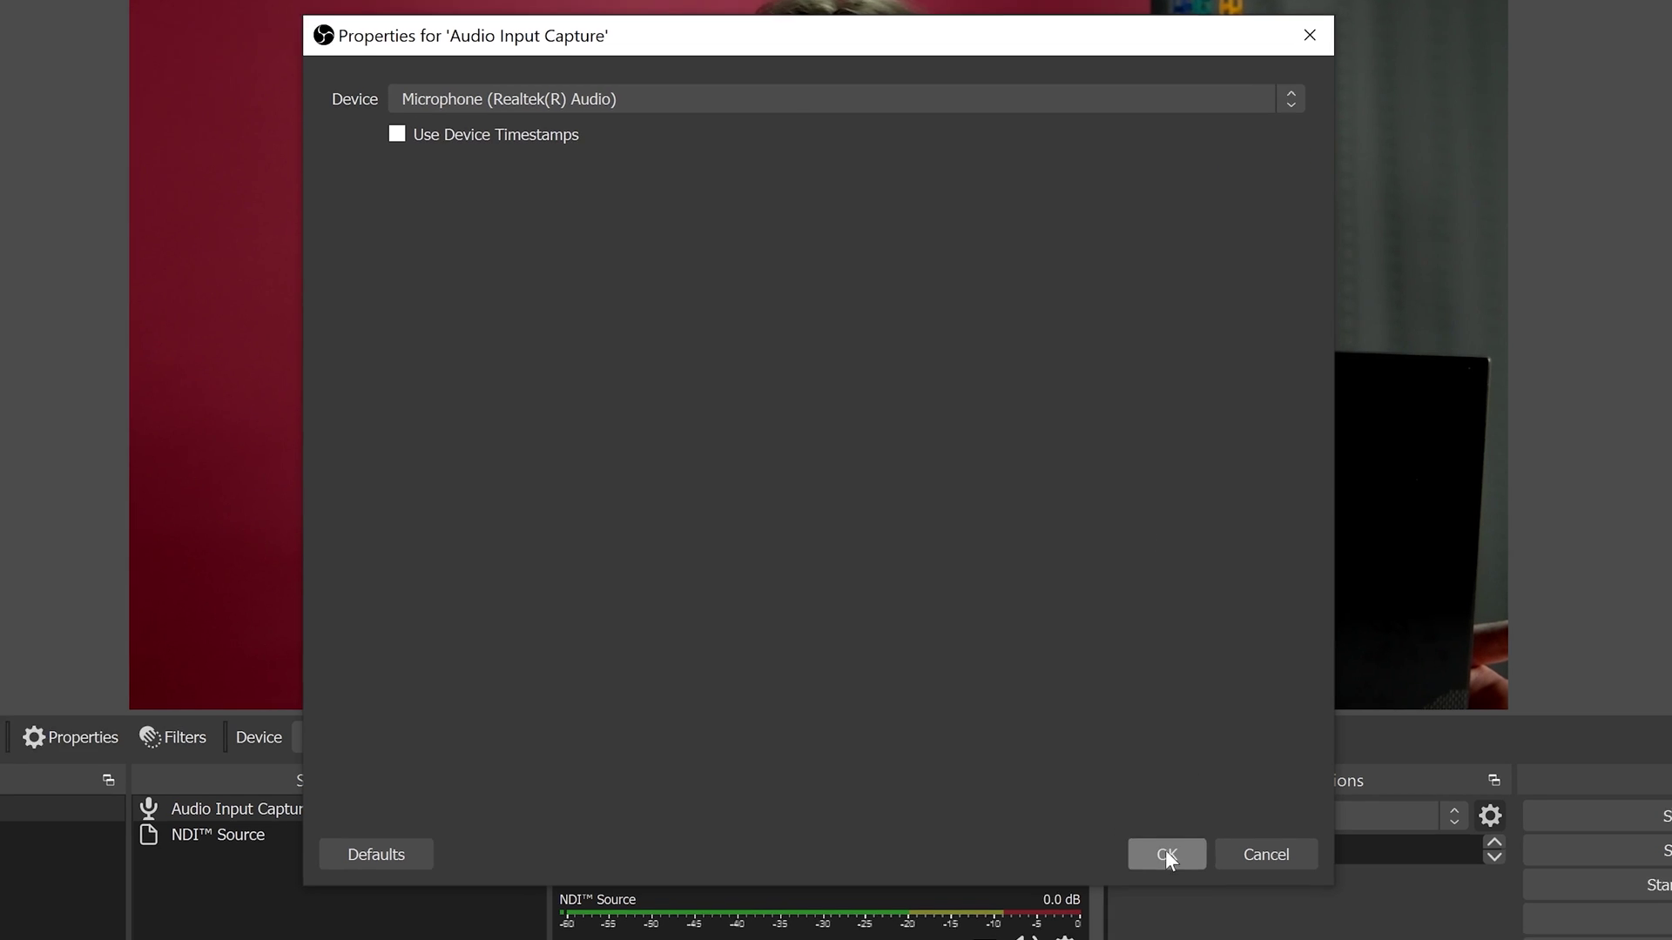
pyautogui.click(1159, 862)
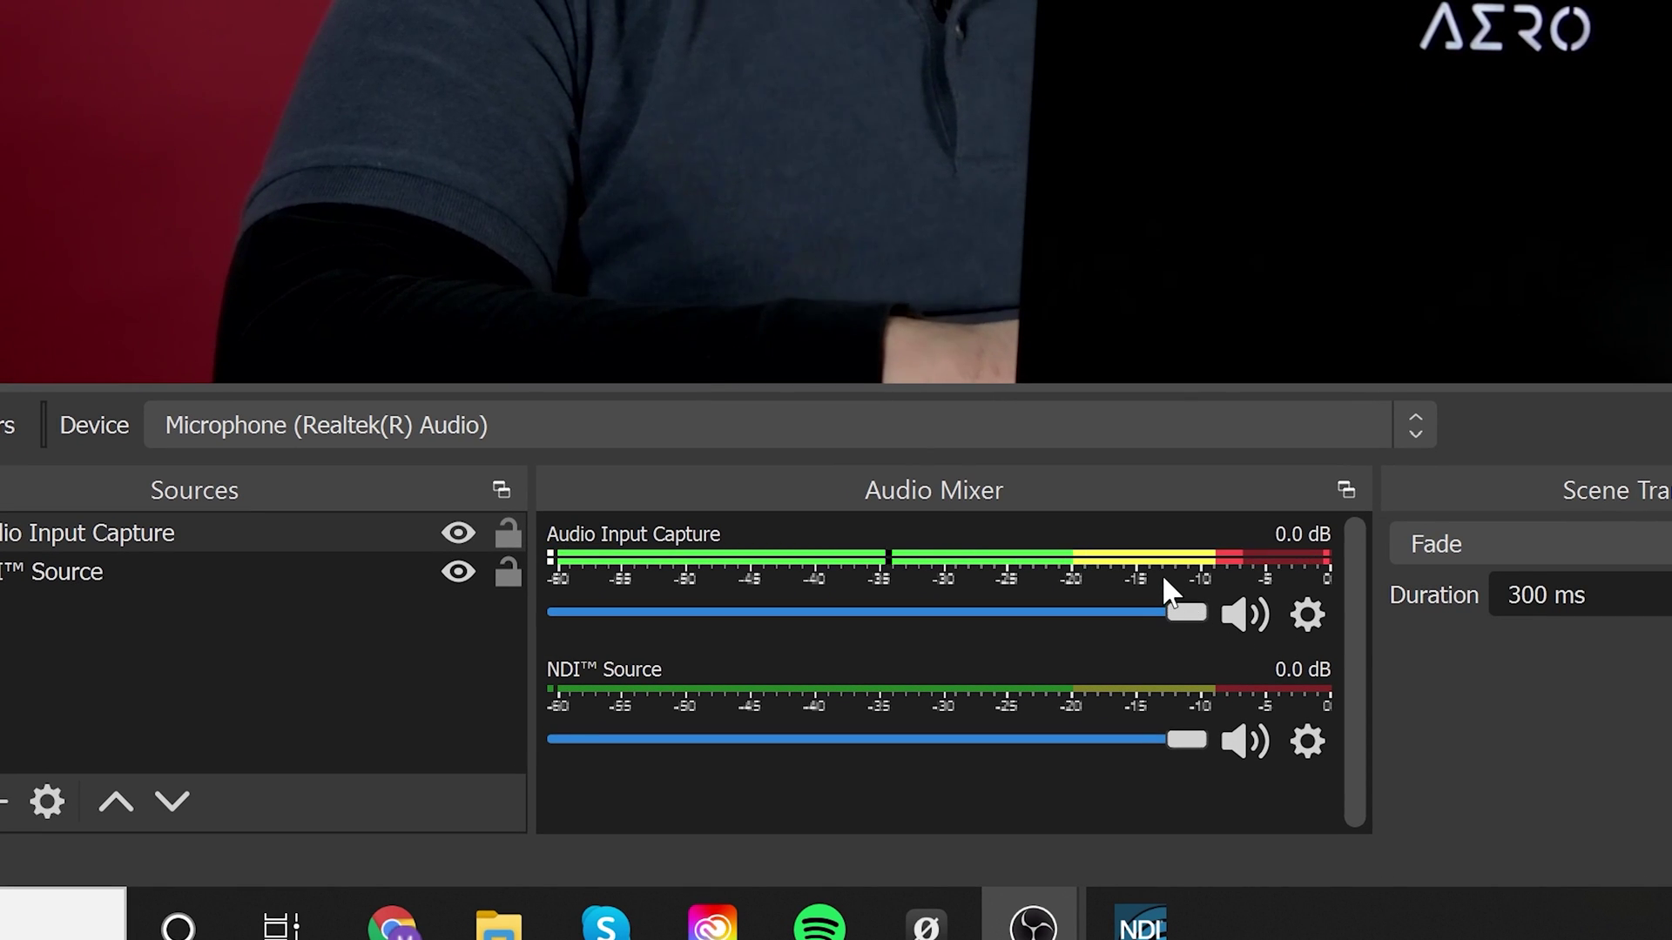
# Lower the Audio Input Capture fader in the Audio Mixer to about -4.6 dB
pyautogui.moveTo(1186, 612); pyautogui.dragTo(1177, 614)
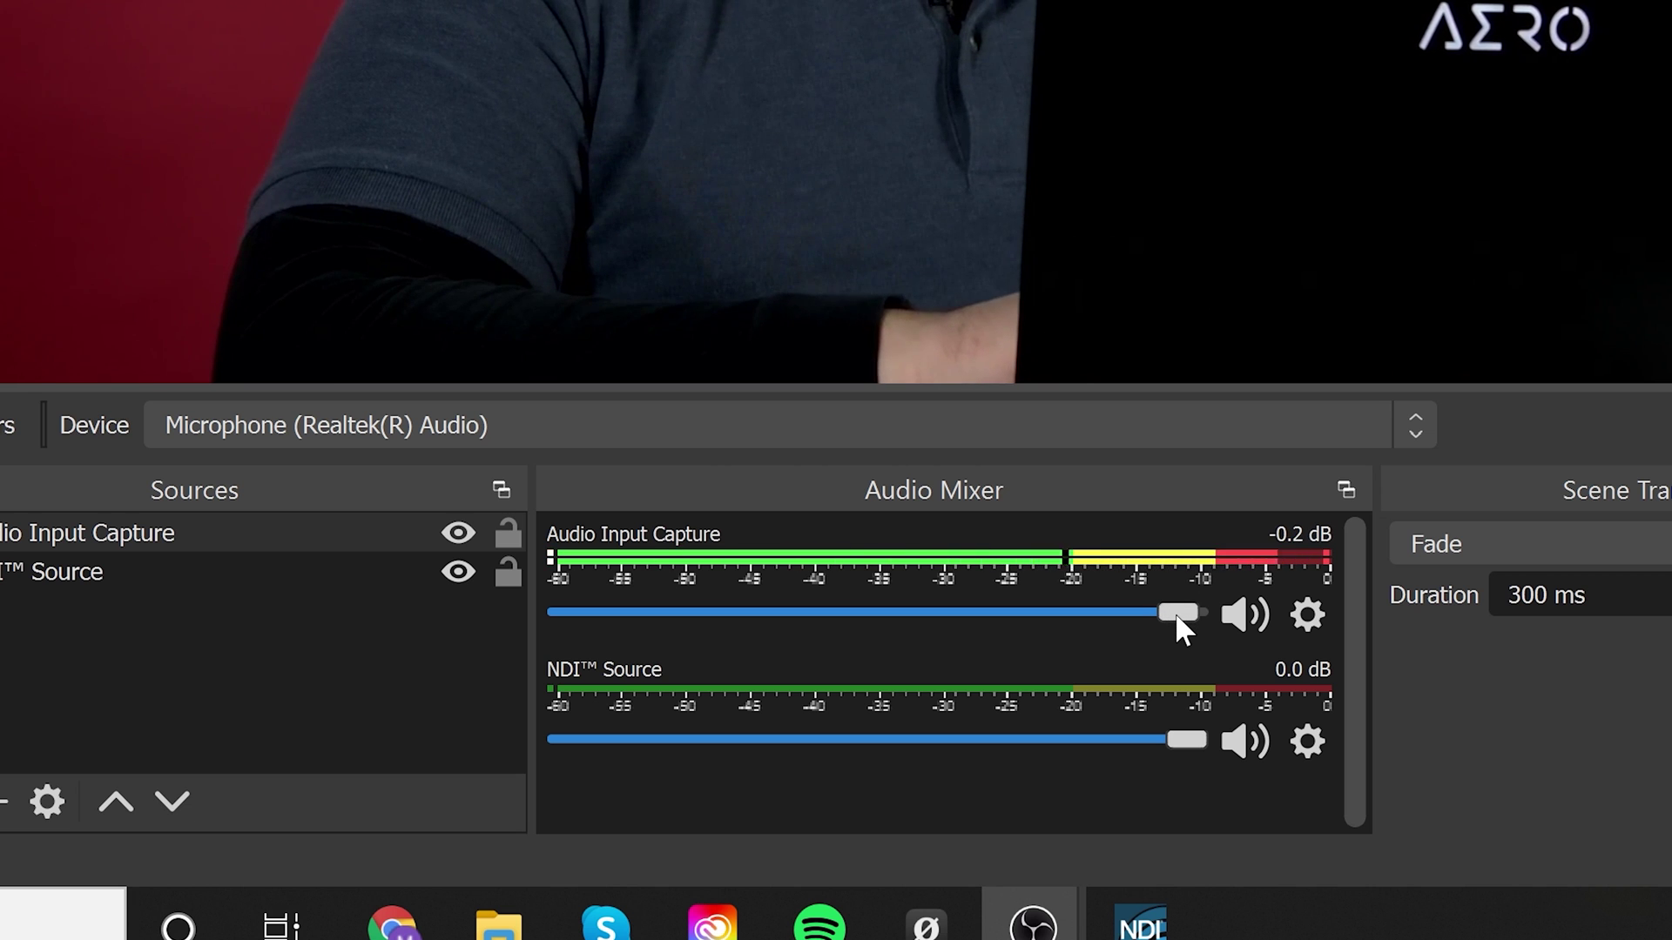
pyautogui.moveTo(1174, 613); pyautogui.dragTo(1167, 620)
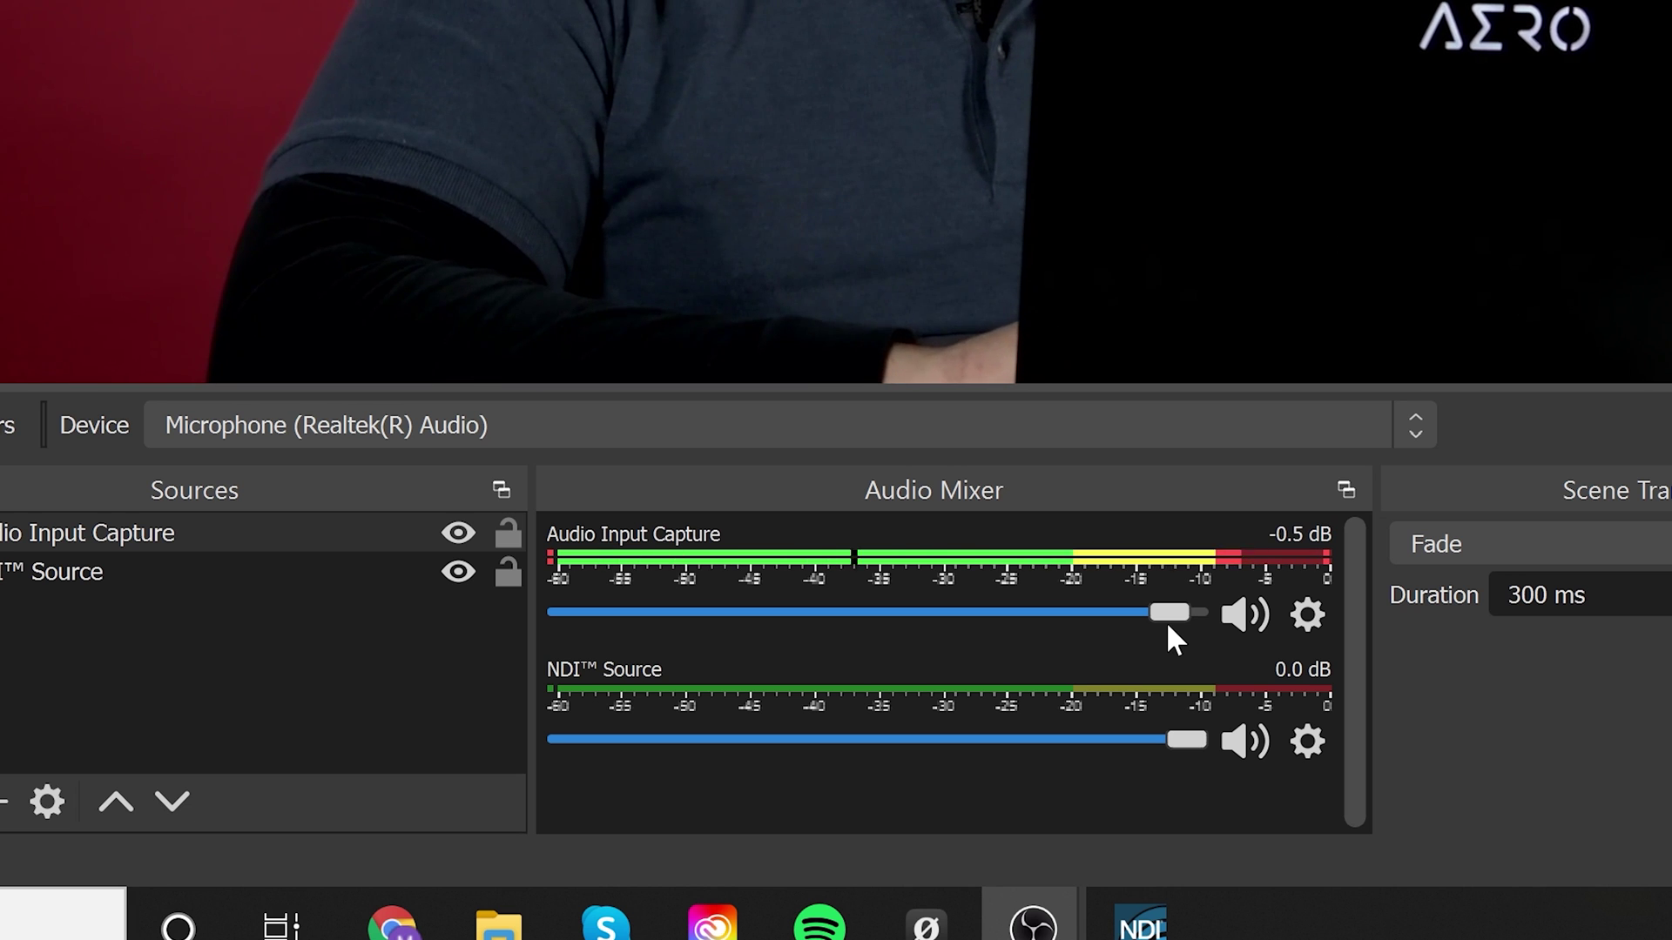
pyautogui.moveTo(1167, 620); pyautogui.dragTo(1059, 627)
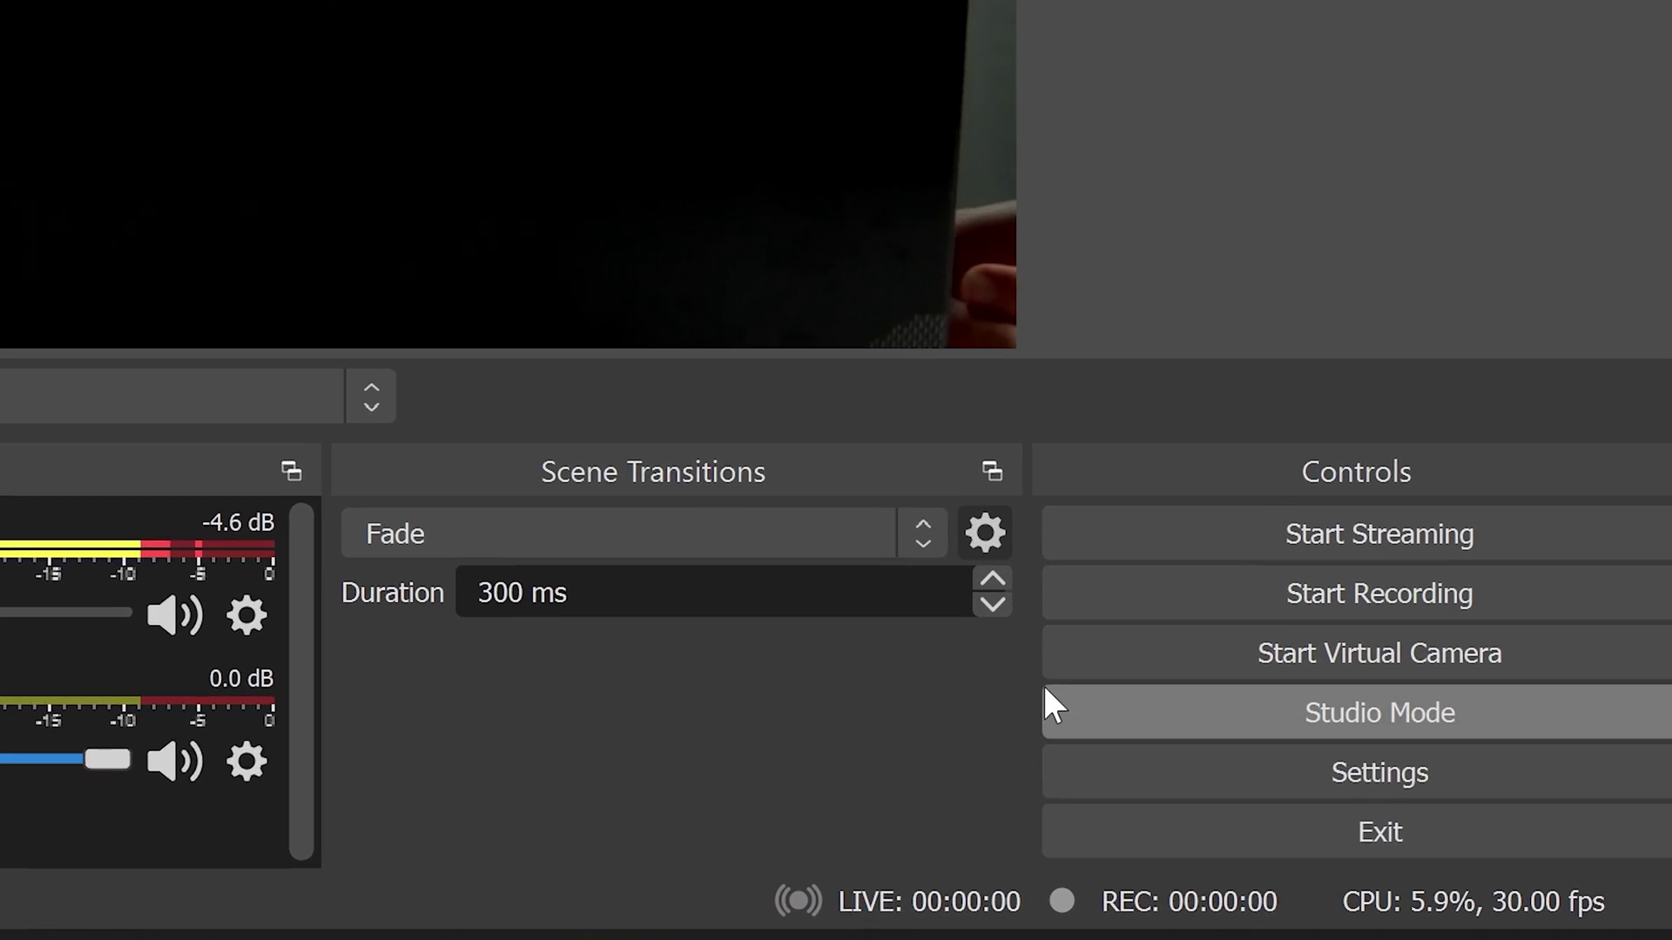
# In Video settings, clear the Output (Scaled) Resolution and start retyping it, entering 1902
pyautogui.click(1318, 789)
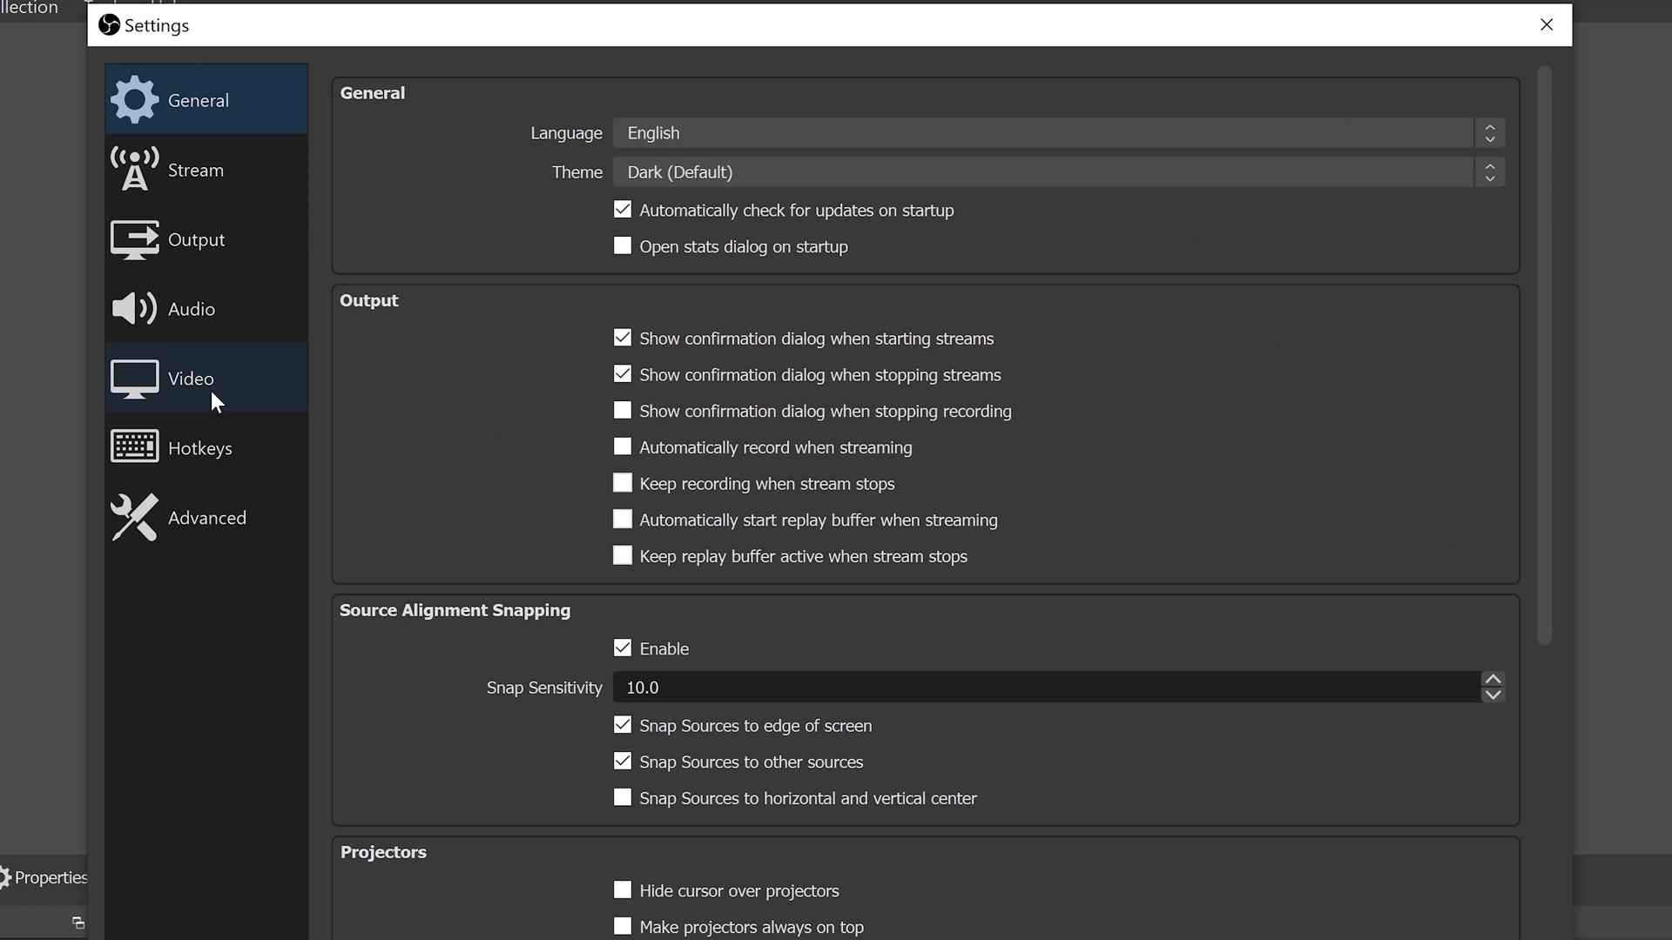
pyautogui.click(211, 390)
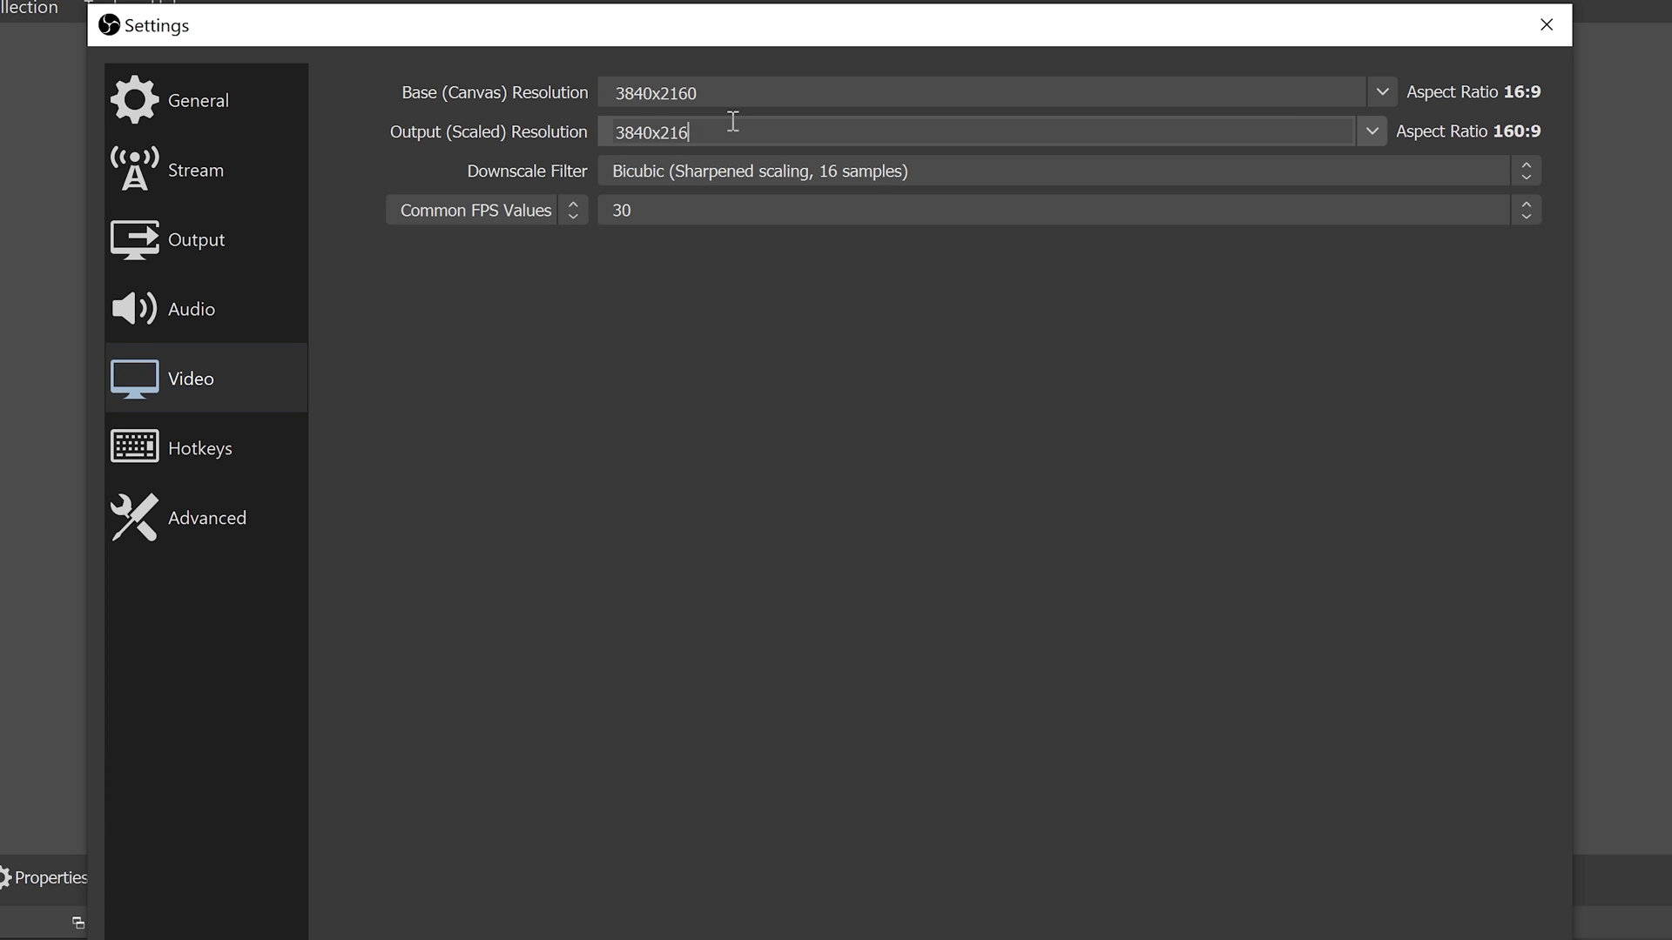
pyautogui.press('BackSpace')
pyautogui.press('BackSpace')
pyautogui.press('BackSpace')
pyautogui.press('BackSpace')
pyautogui.press('BackSpace')
pyautogui.press('BackSpace')
pyautogui.press('BackSpace')
pyautogui.write('190')
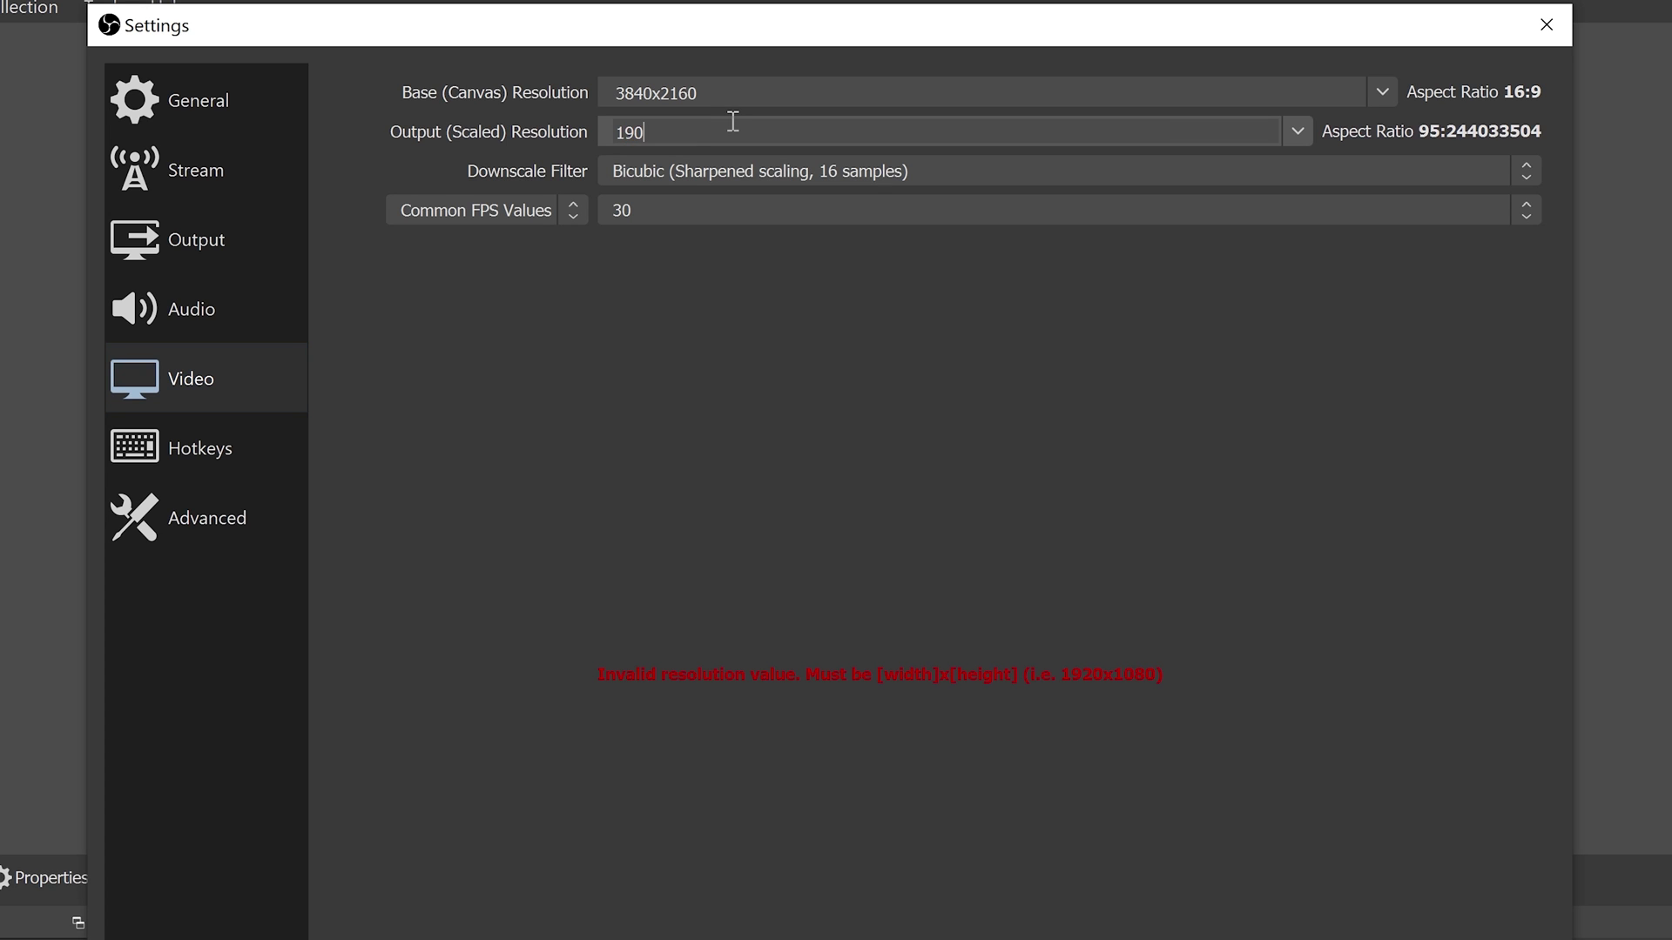
pyautogui.write('2')
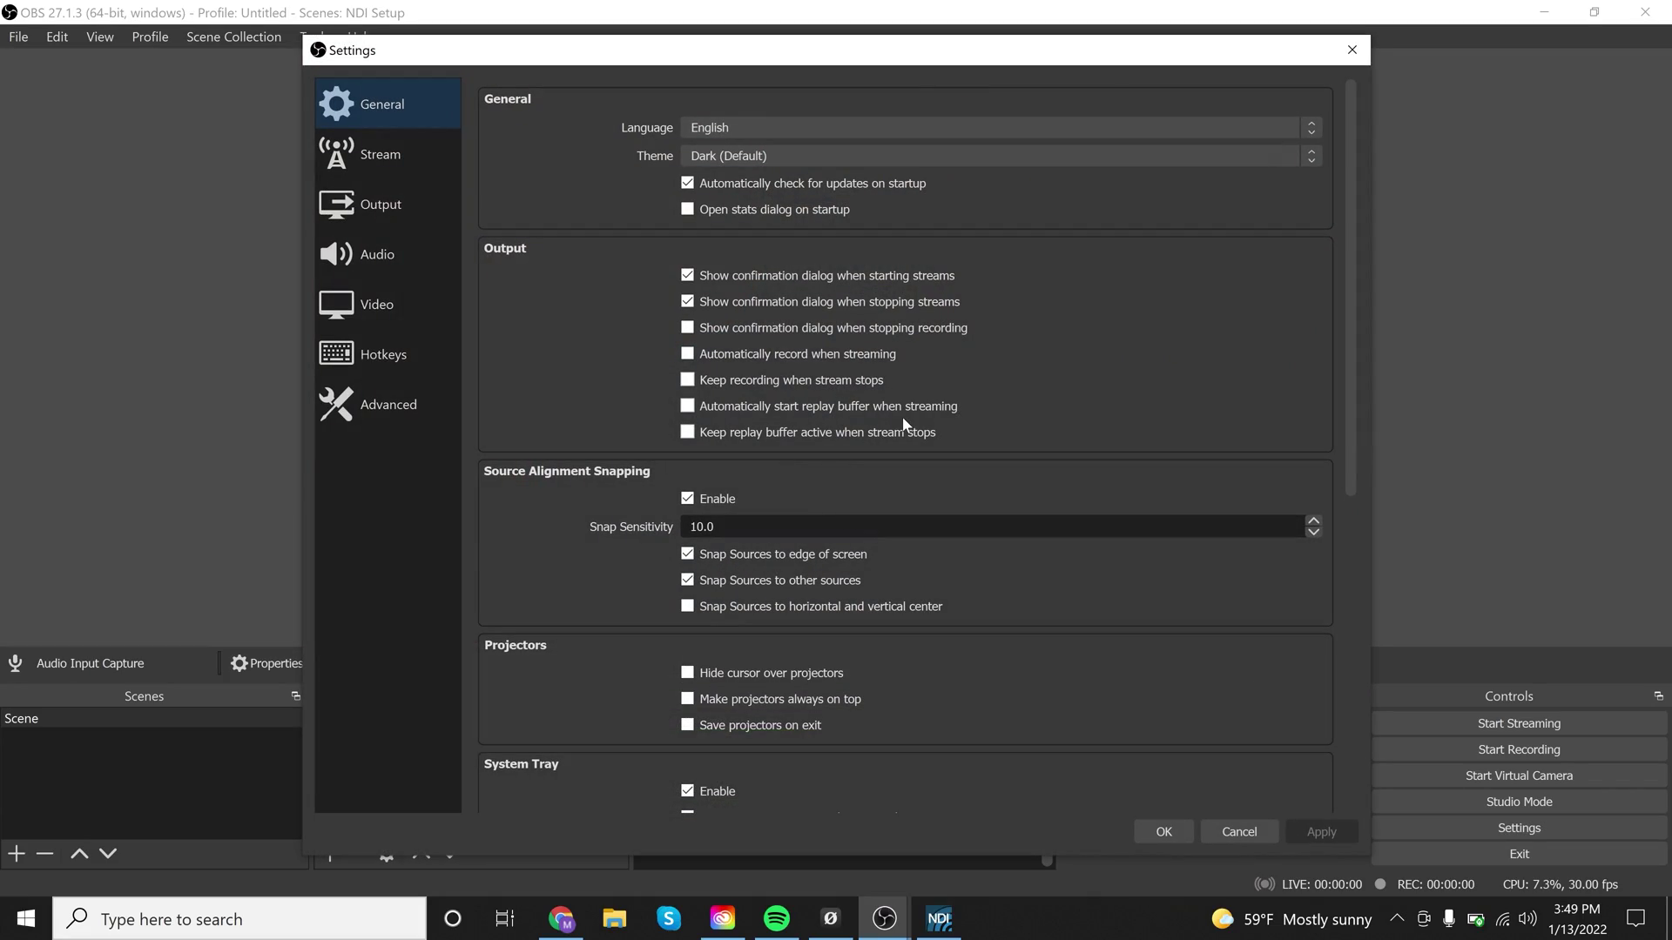
# Set Output Mode to Advanced and enable Rescale Output, choosing 1920x1080 from its list
pyautogui.click(366, 163)
pyautogui.click(435, 207)
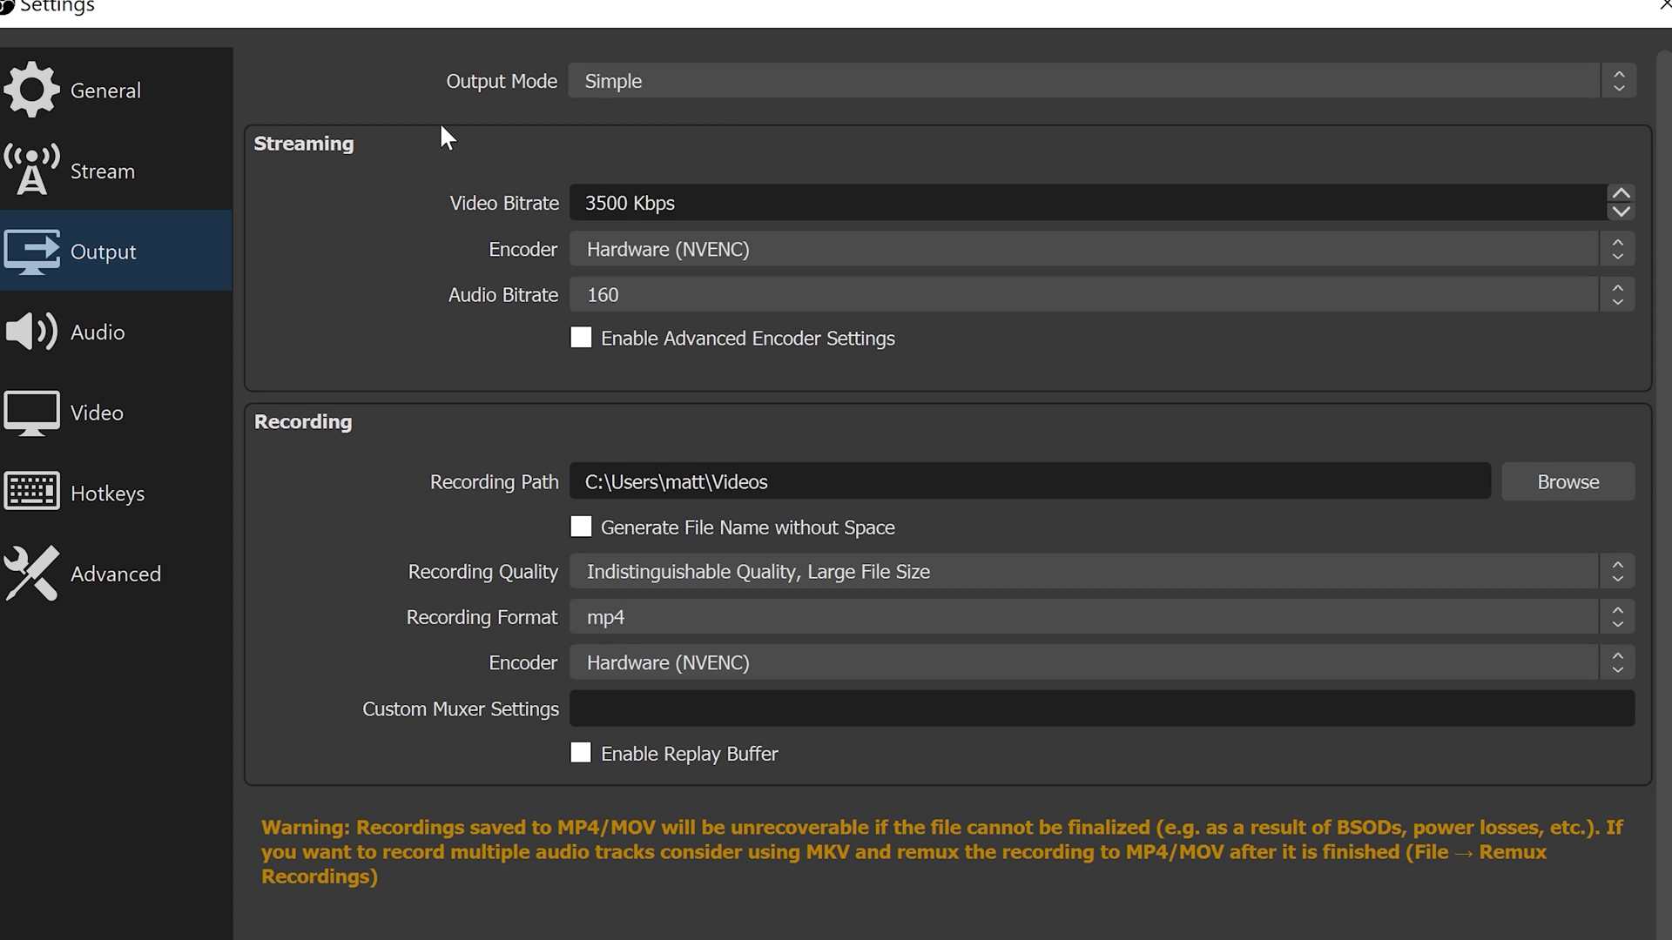
pyautogui.click(735, 81)
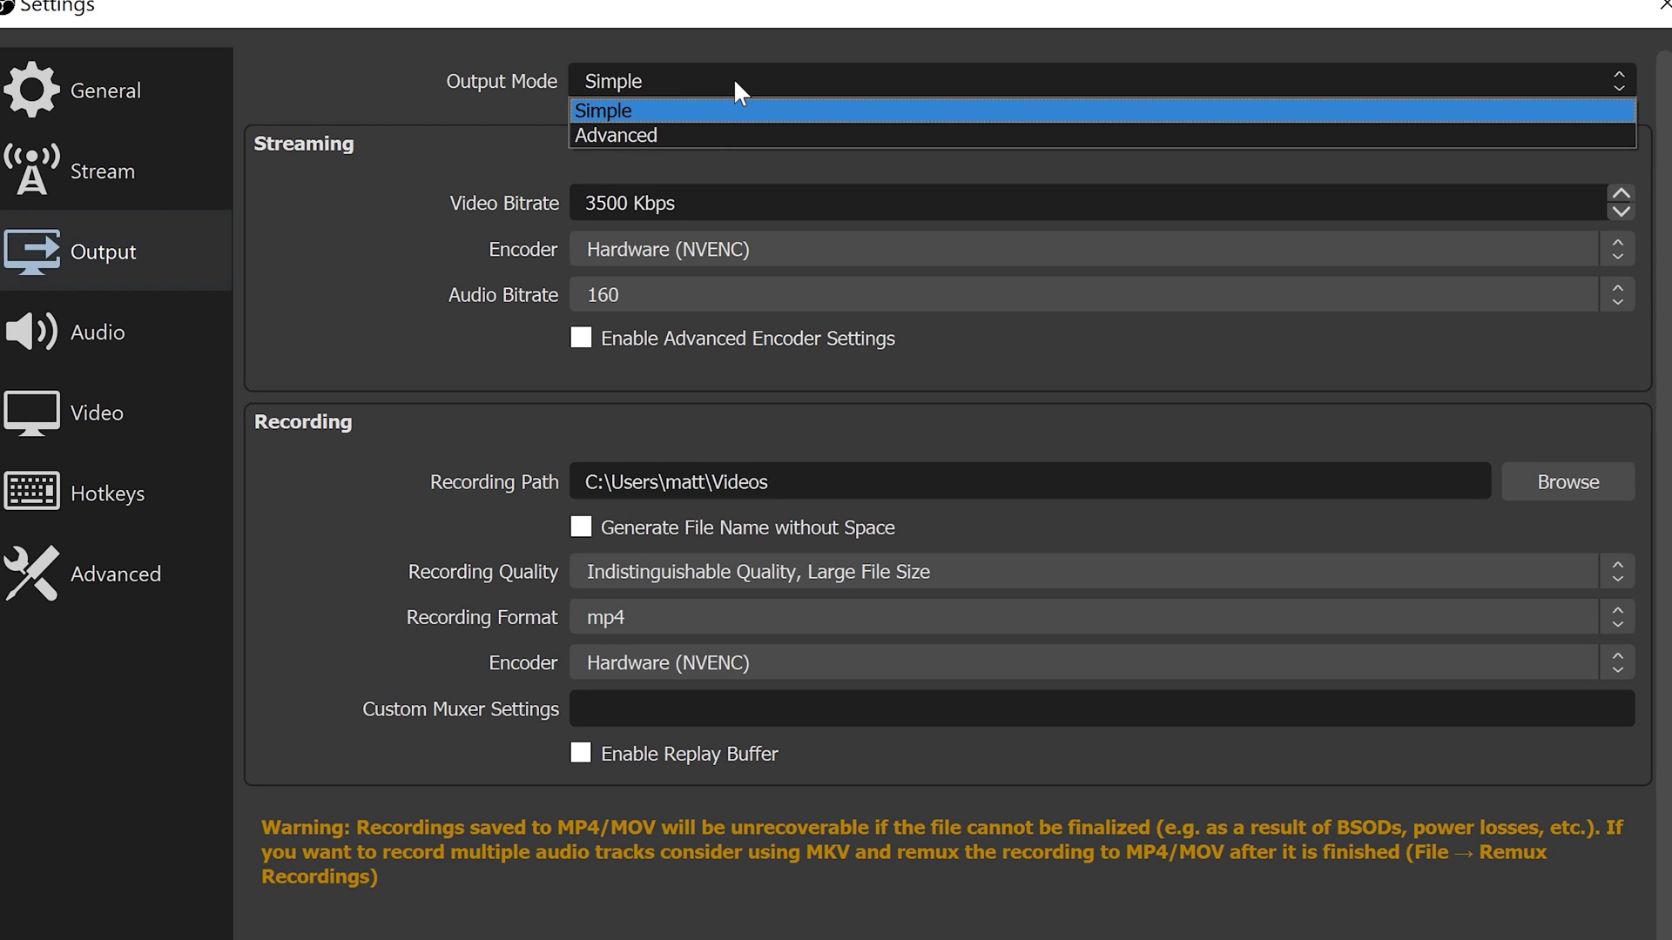
pyautogui.click(698, 135)
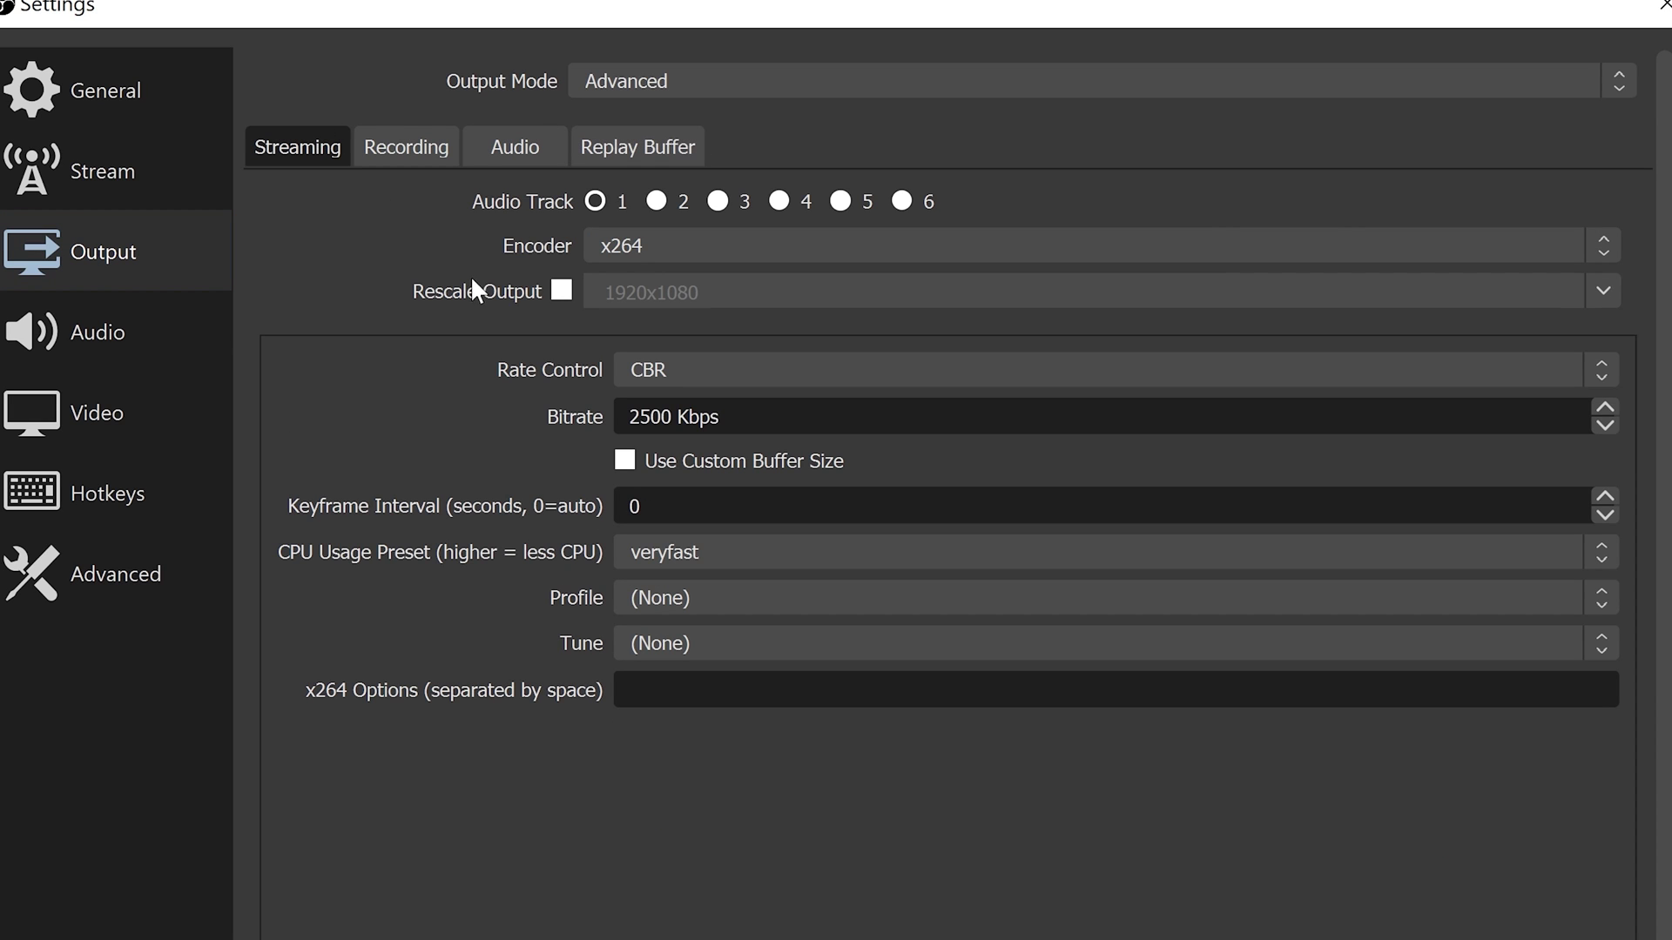
pyautogui.click(561, 292)
pyautogui.click(729, 294)
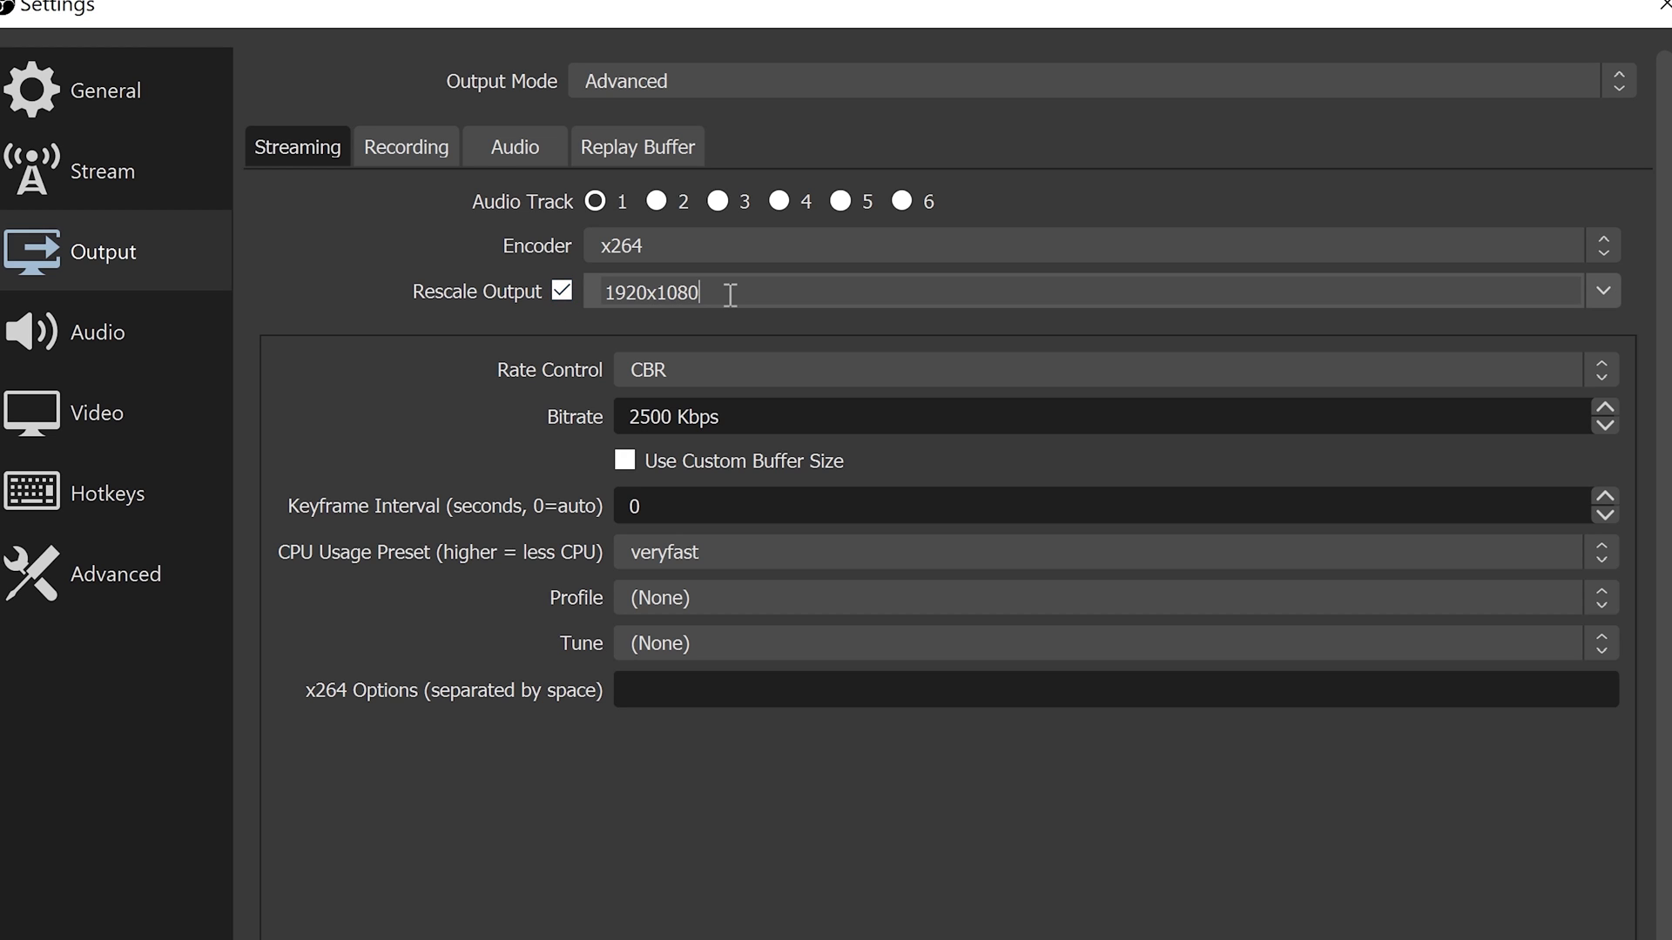
pyautogui.click(1607, 287)
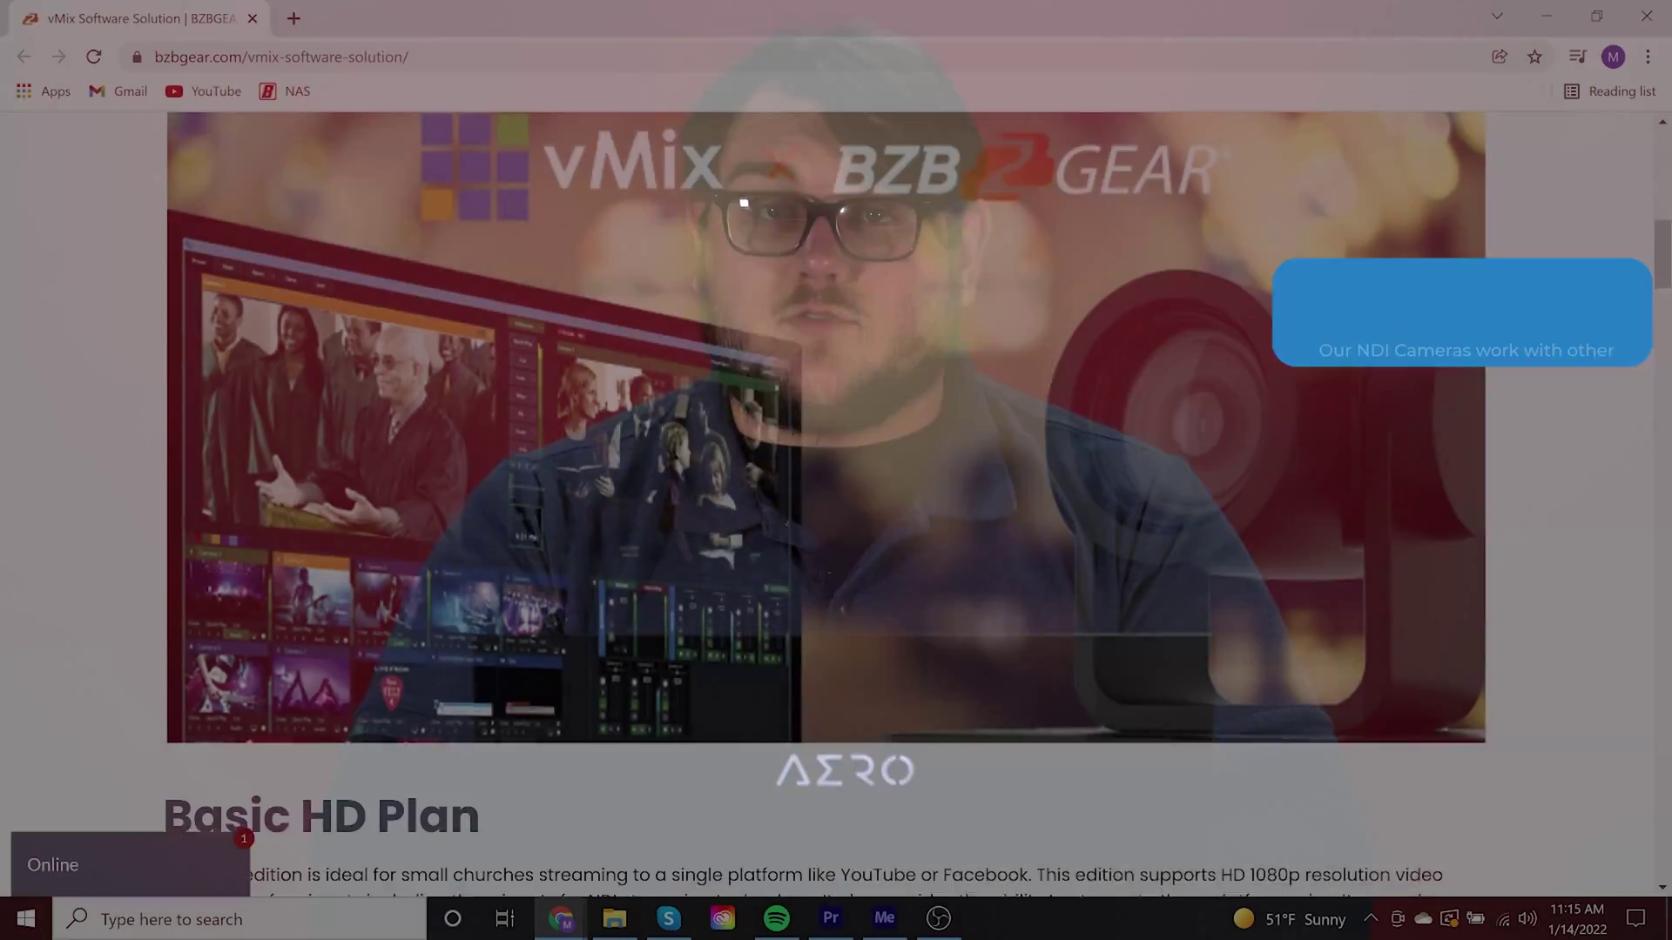
pyautogui.scroll(-3, 836, 505)
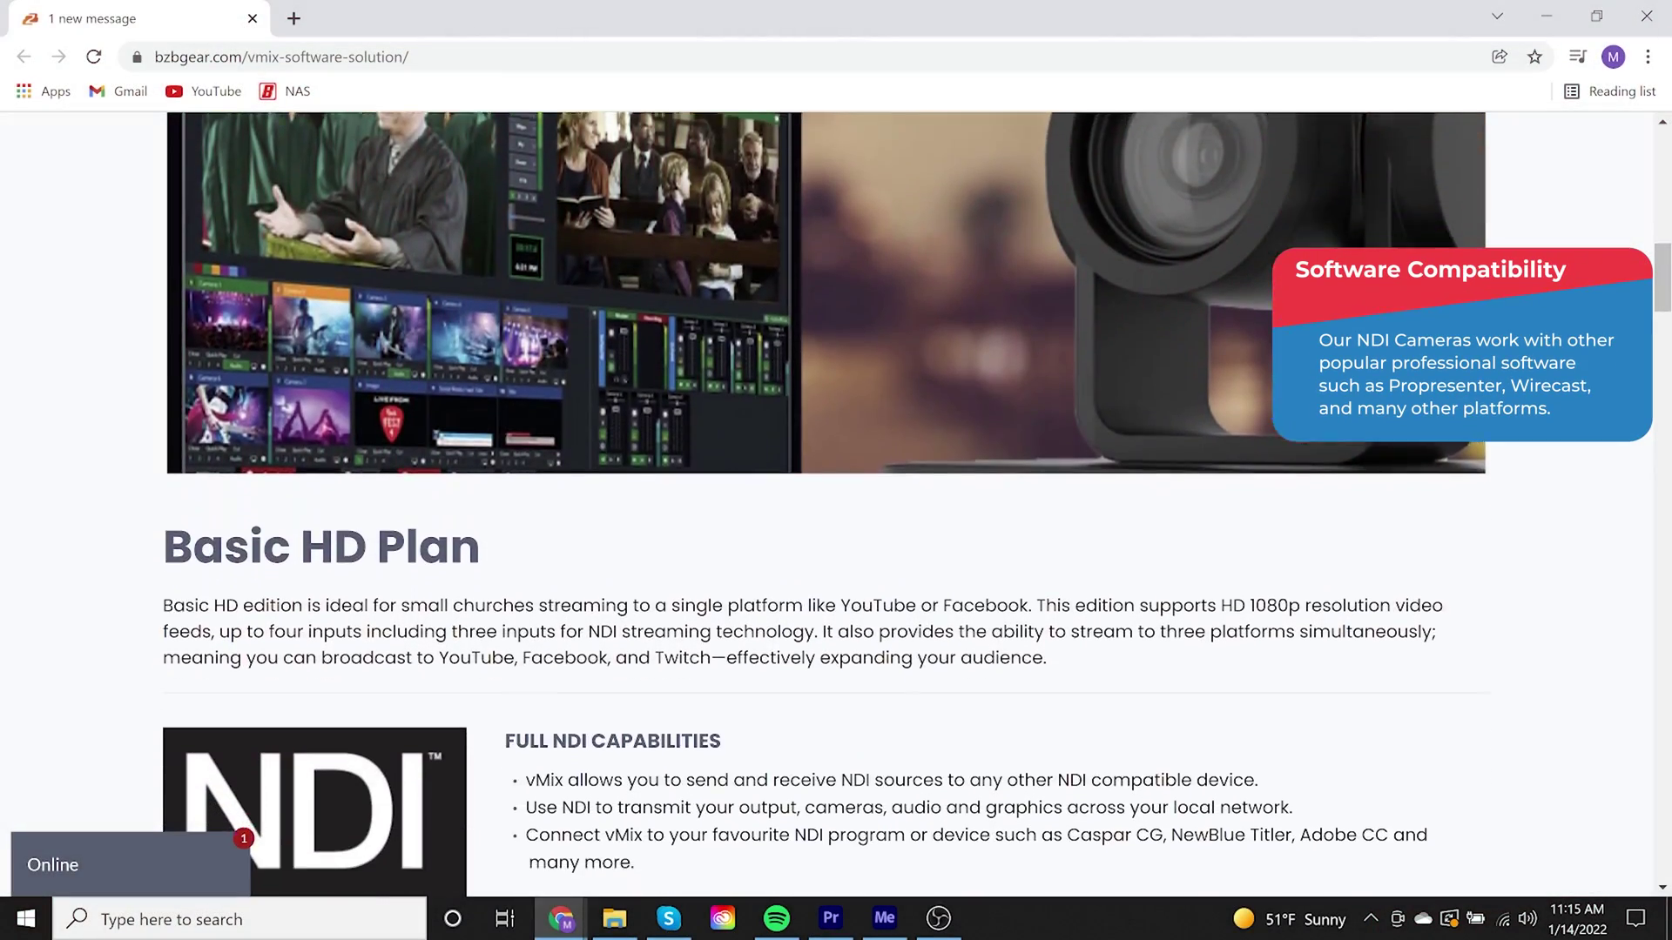
pyautogui.scroll(-4, 836, 505)
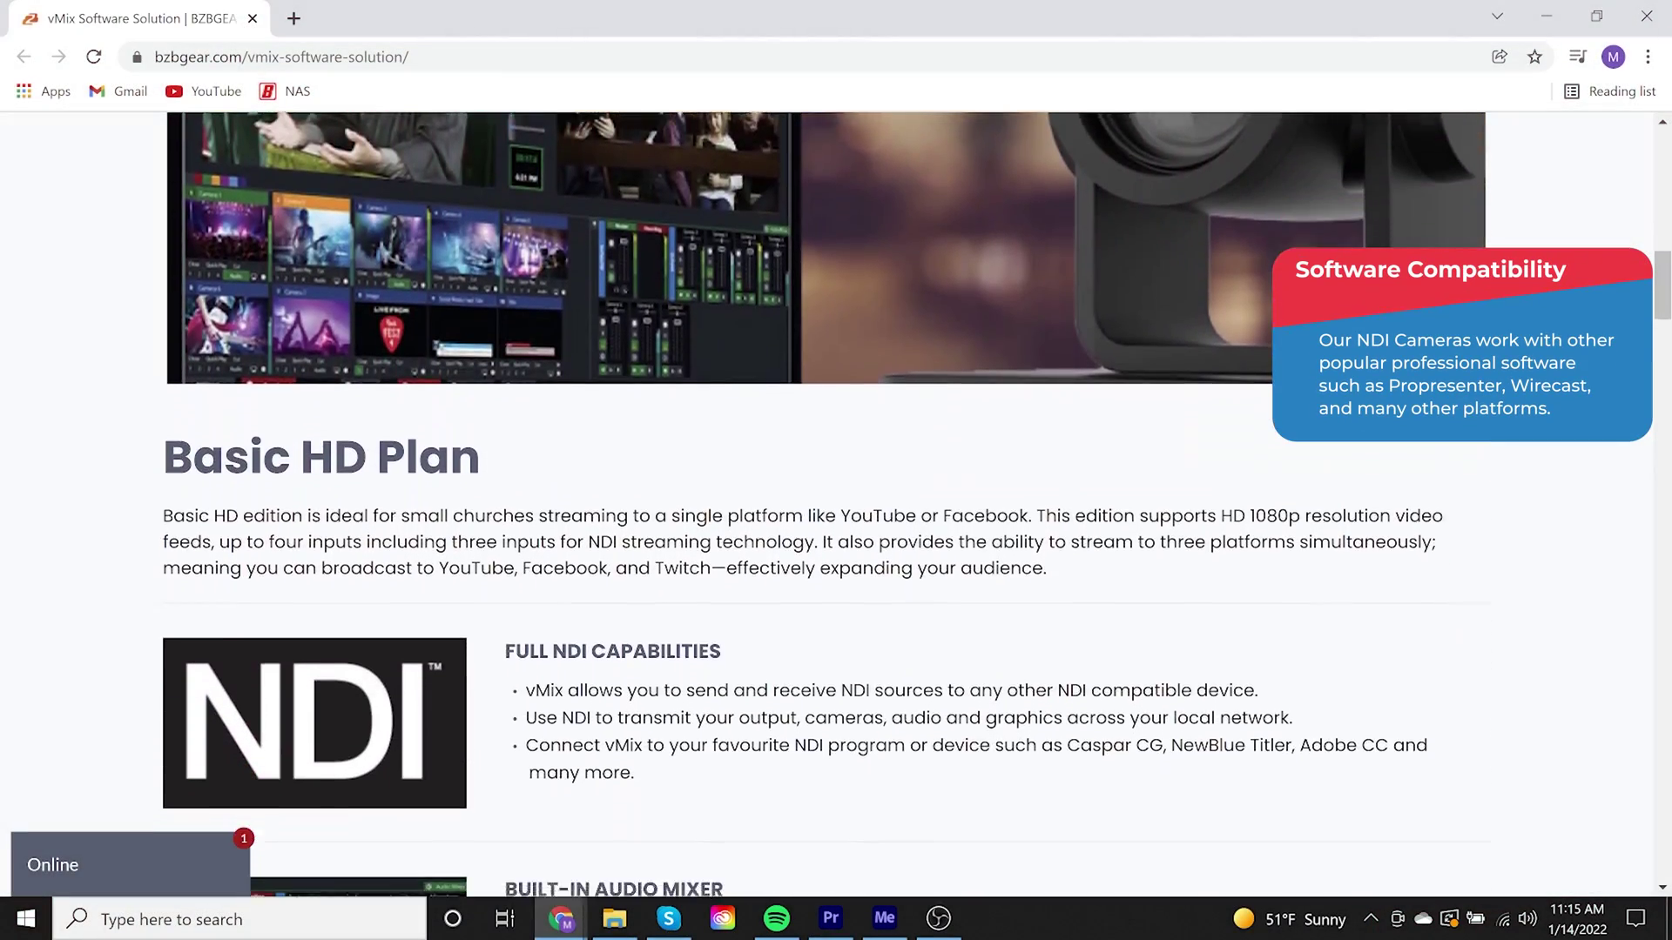
pyautogui.scroll(-4, 836, 505)
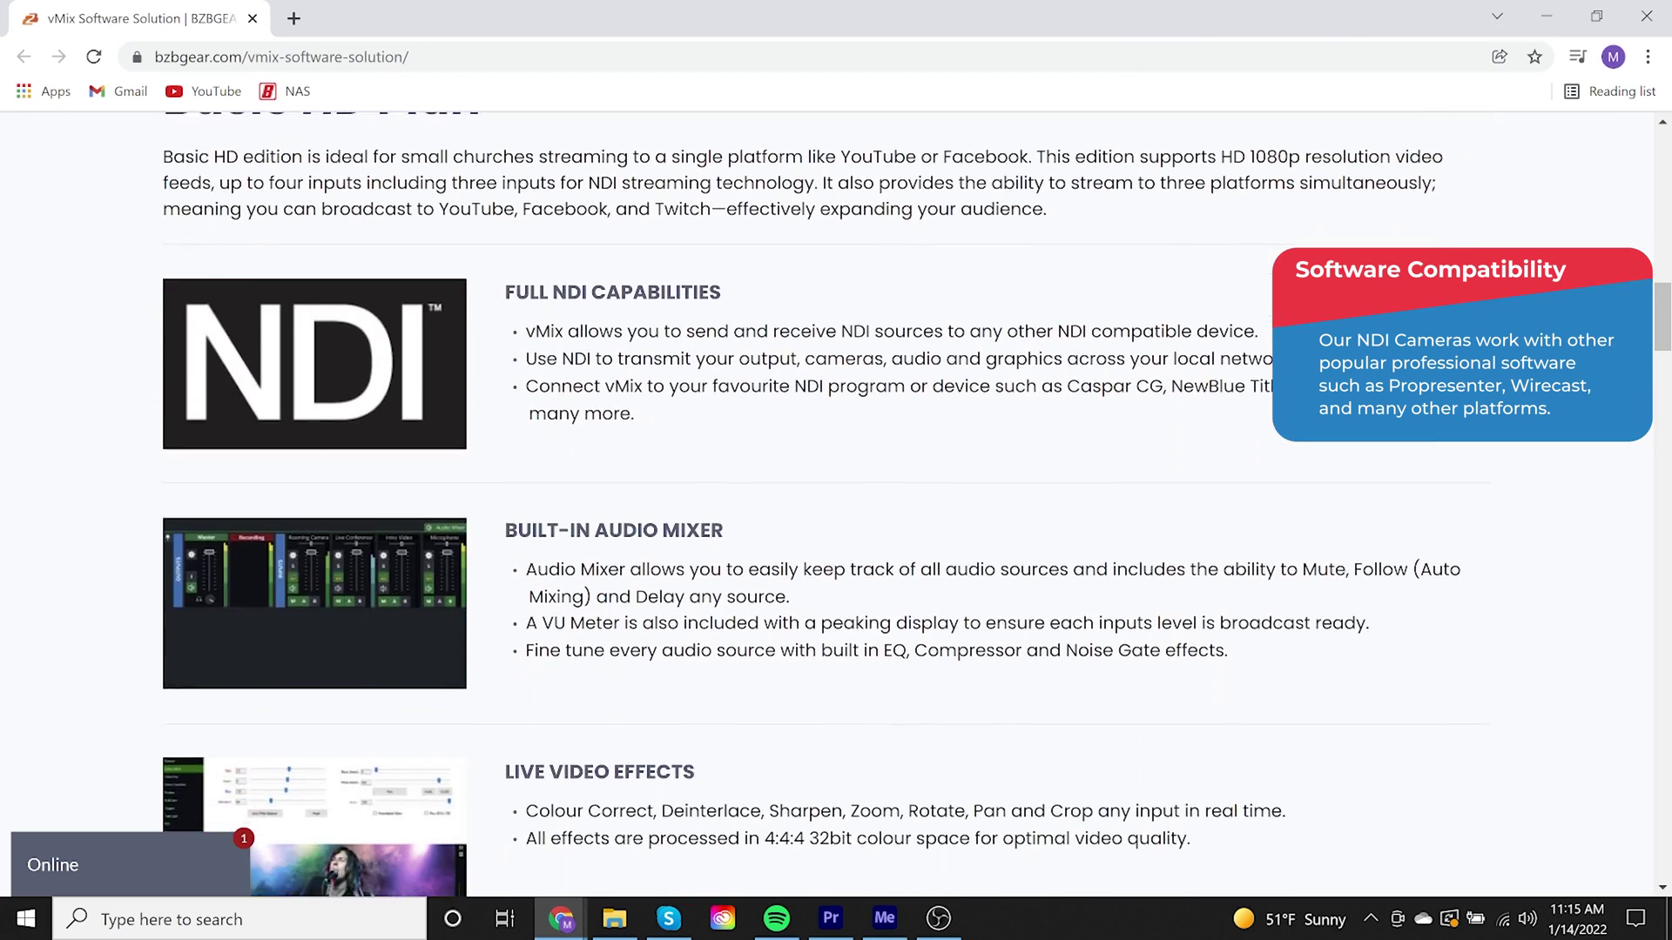
pyautogui.scroll(-4, 836, 505)
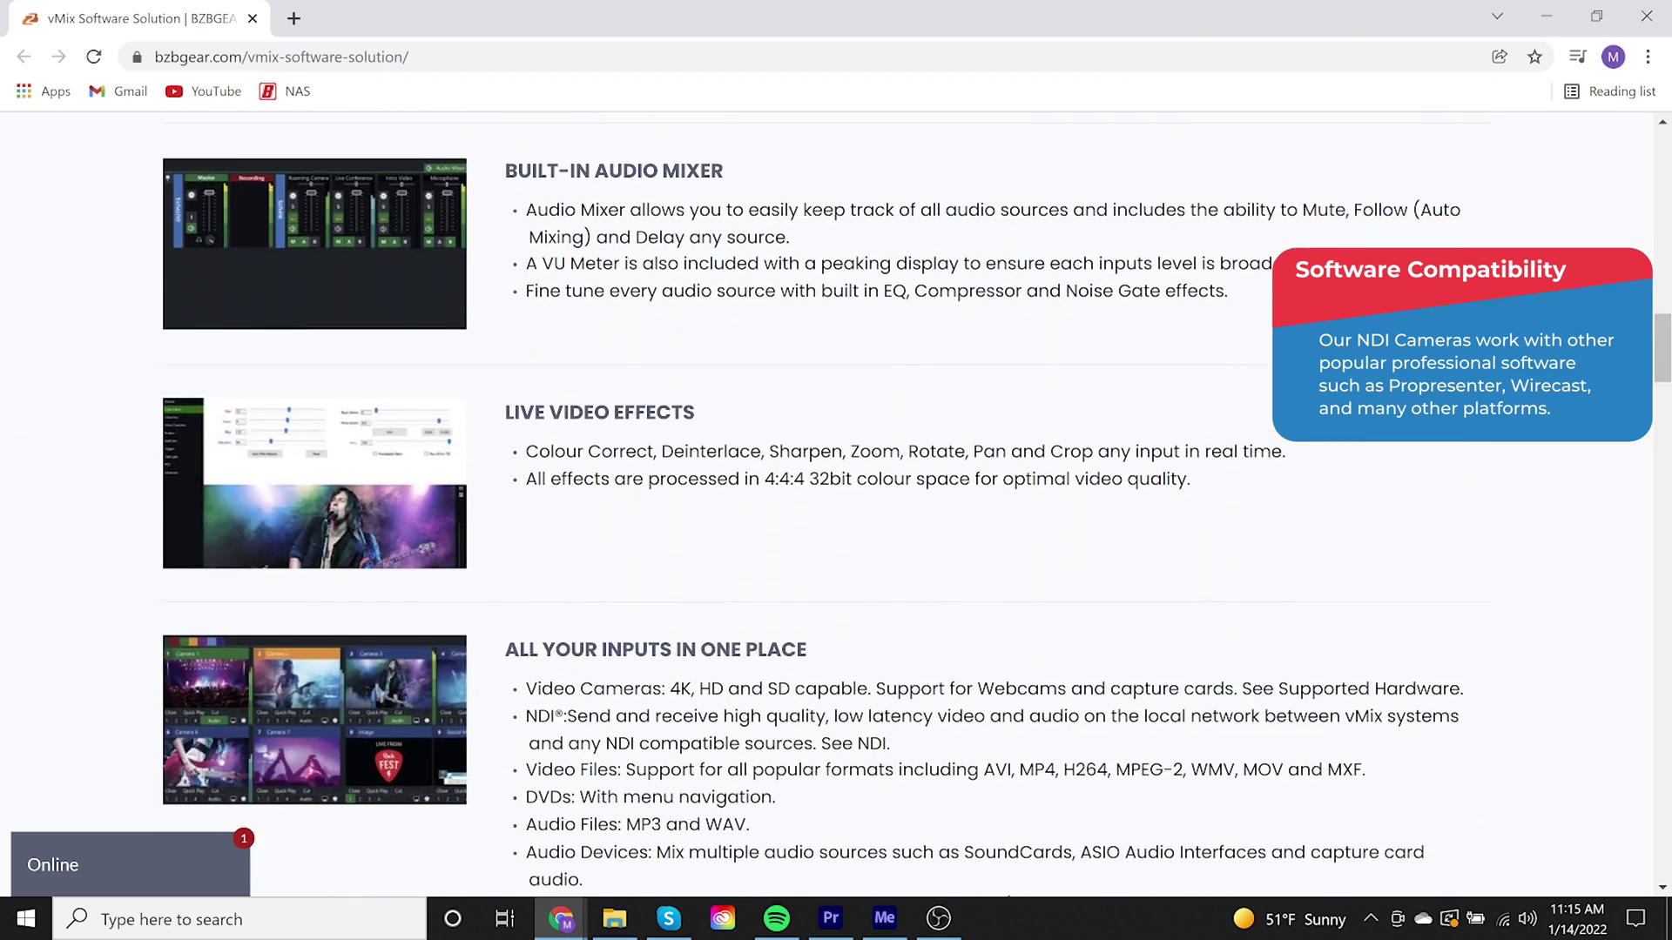
pyautogui.scroll(-4, 836, 505)
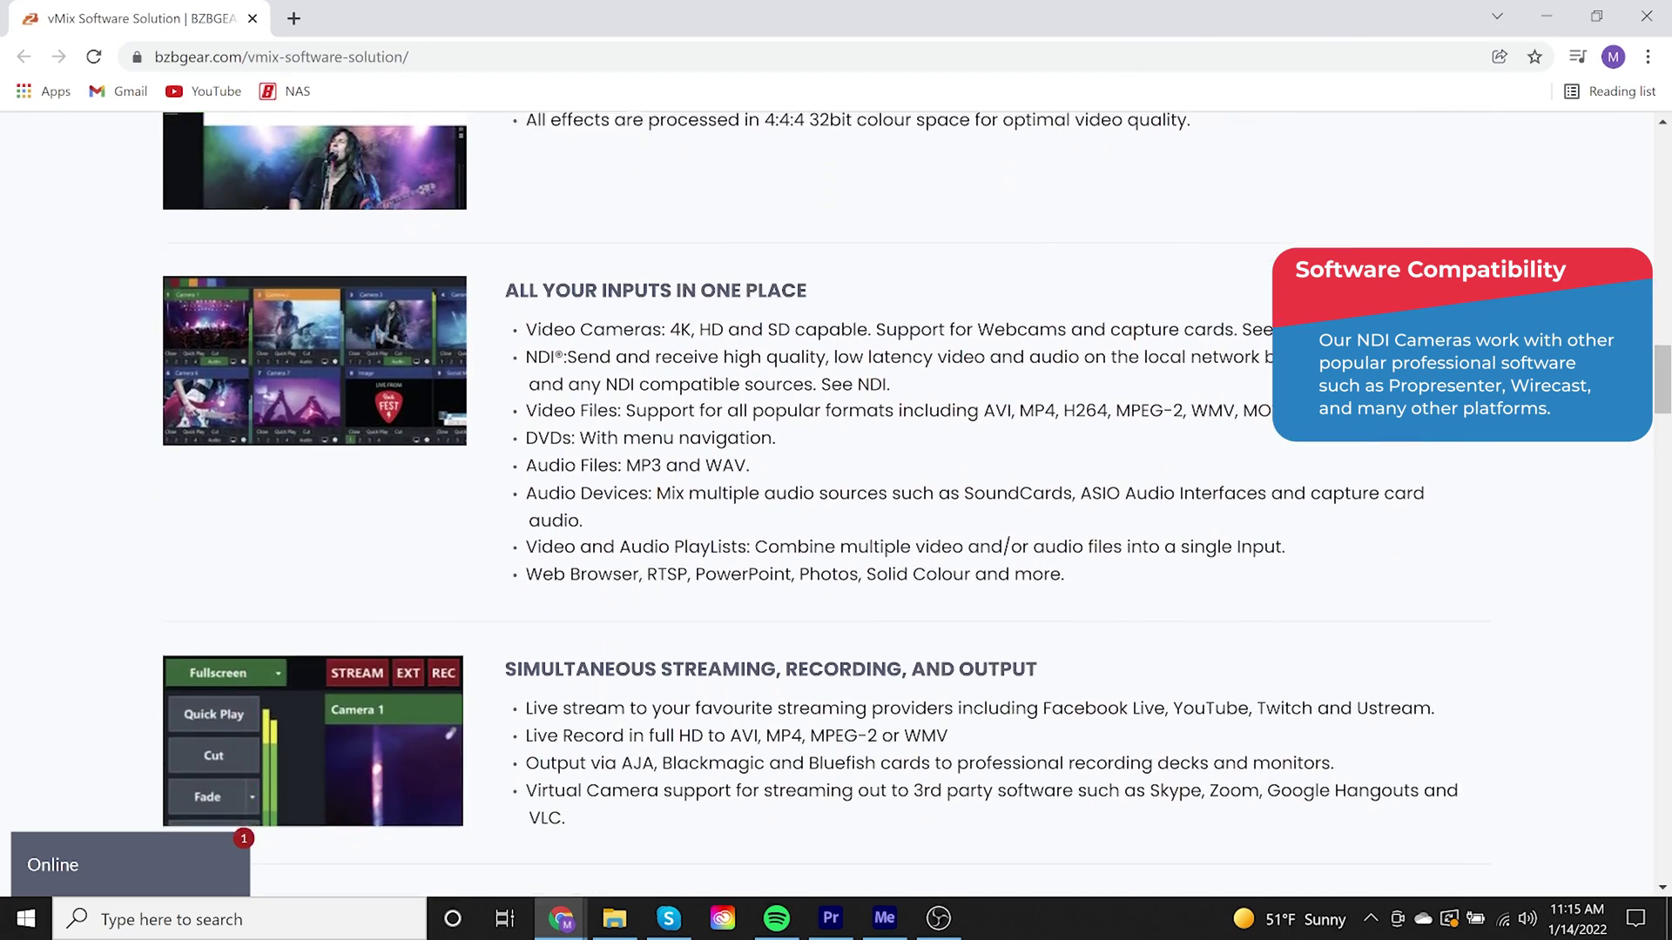
pyautogui.scroll(-4, 836, 505)
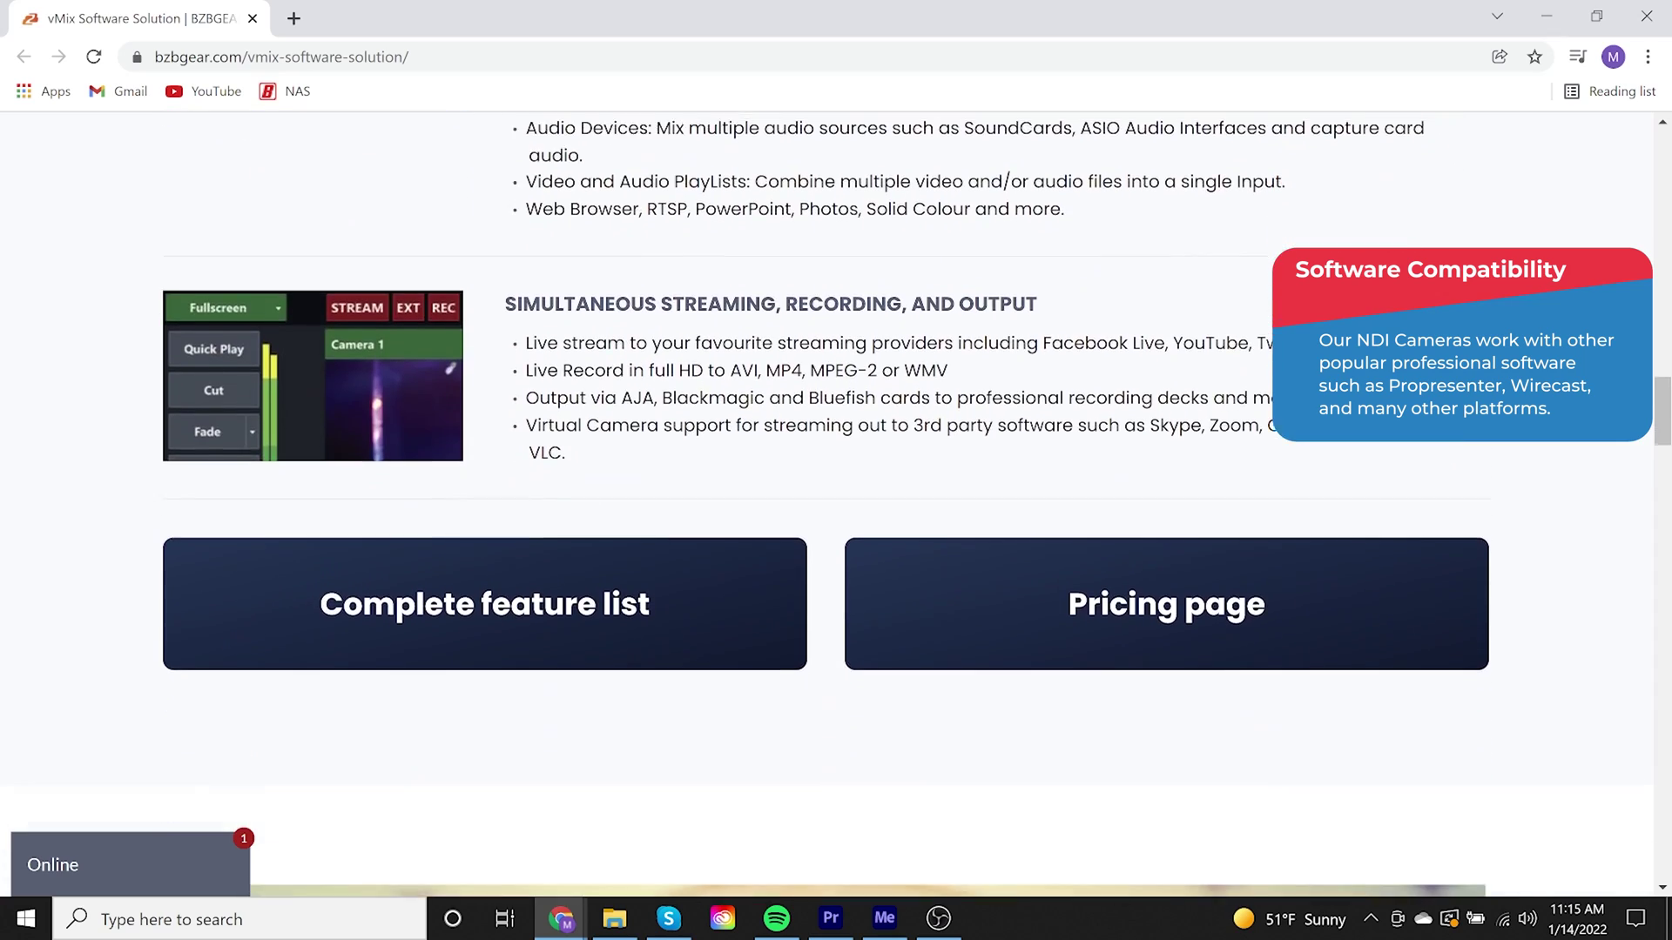
pyautogui.scroll(-4, 836, 505)
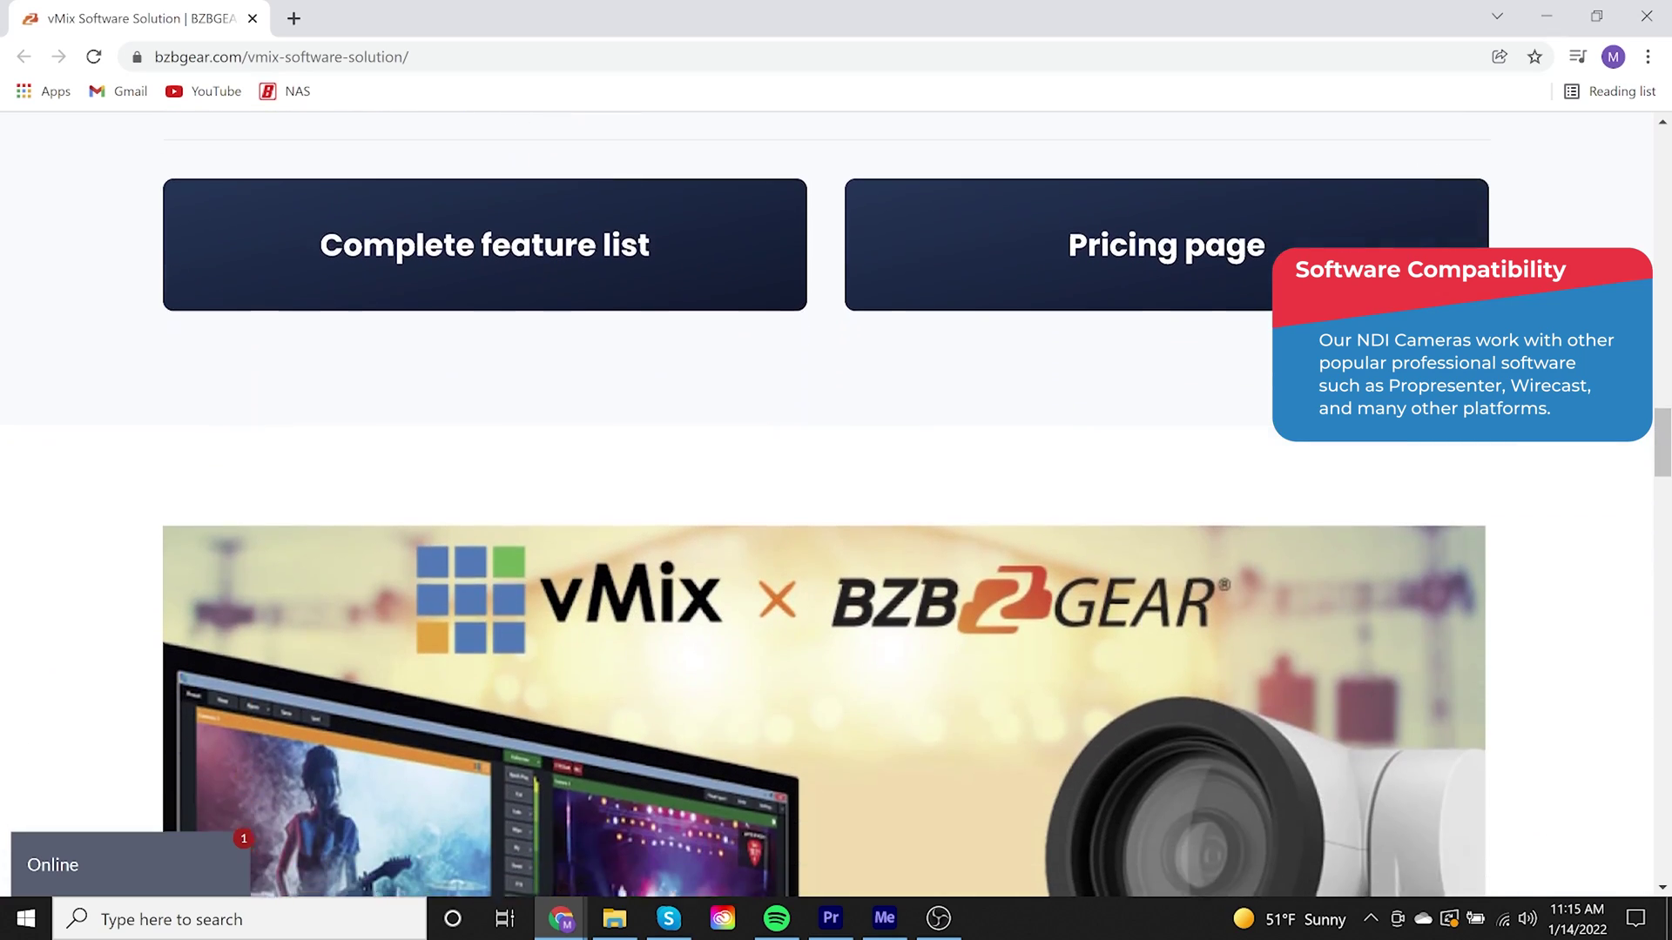
pyautogui.scroll(-1, 836, 505)
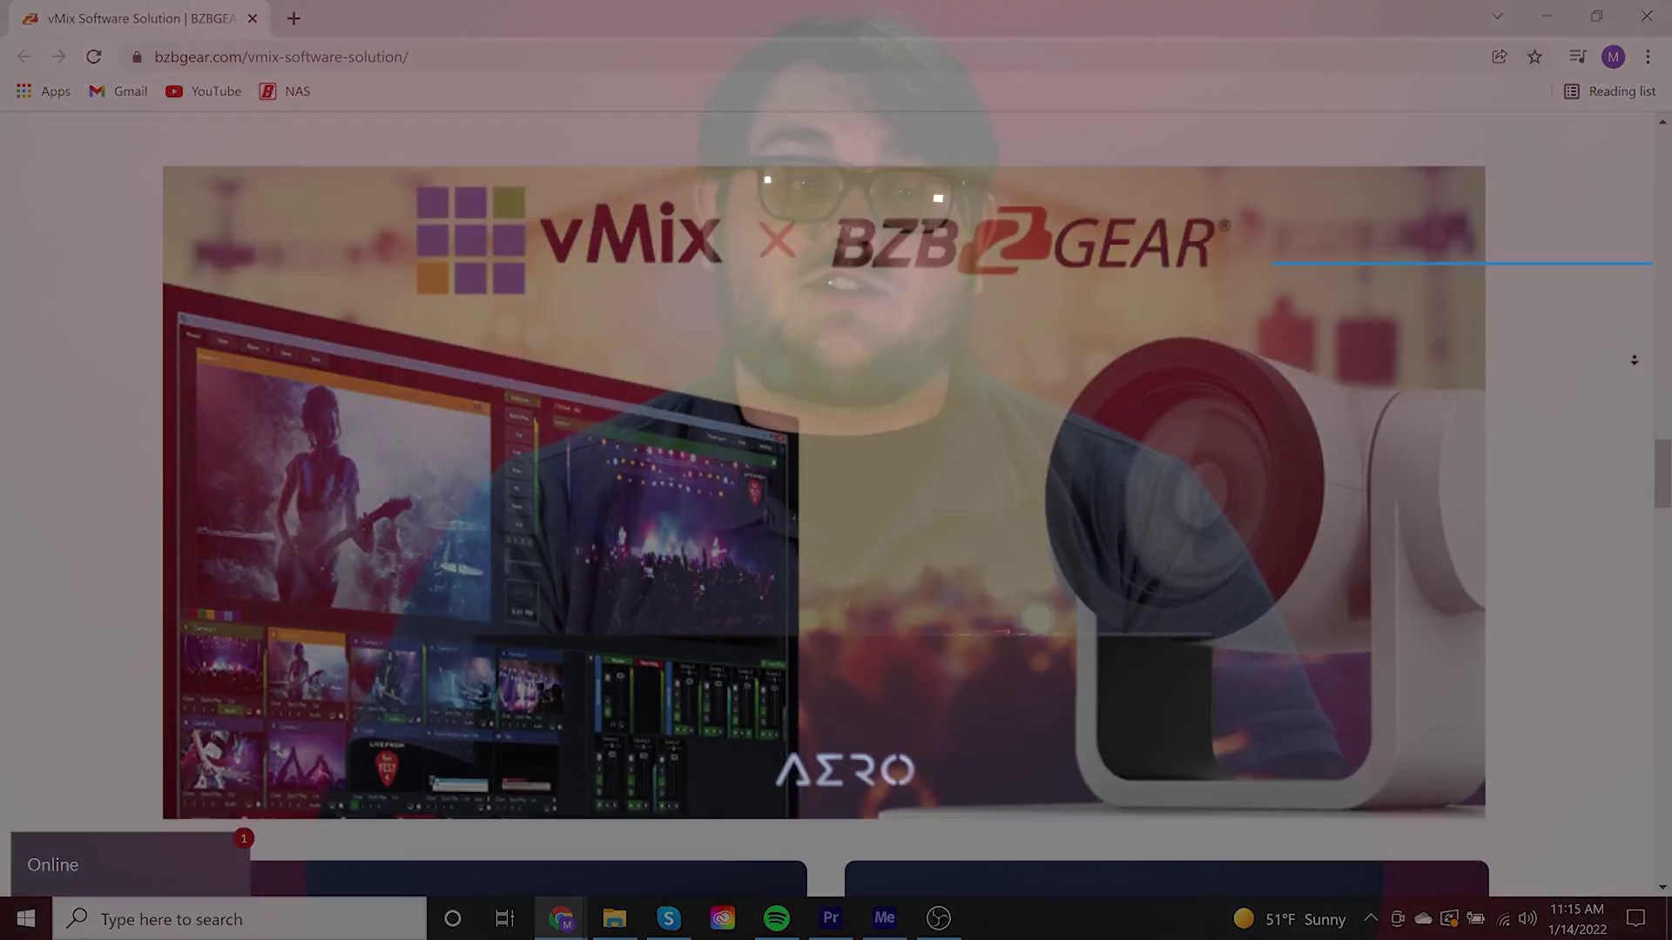